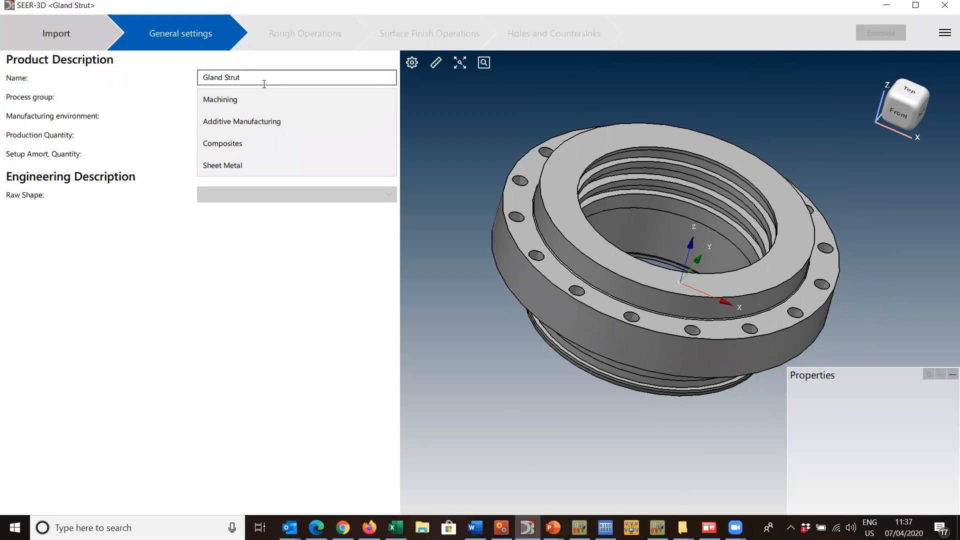
Set the Gland Strut's process group to Machining and its manufacturing environment to Turn Bore Machine
click(266, 100)
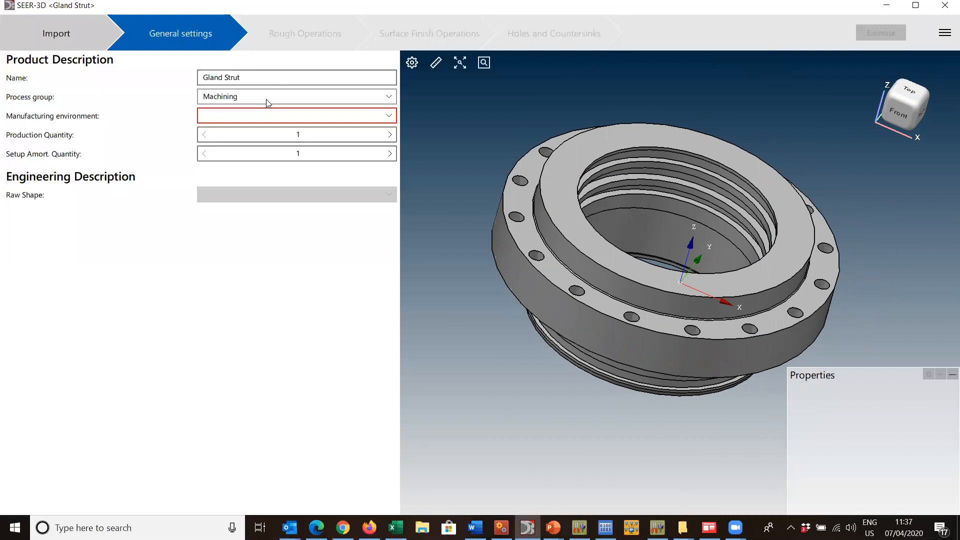
click(291, 116)
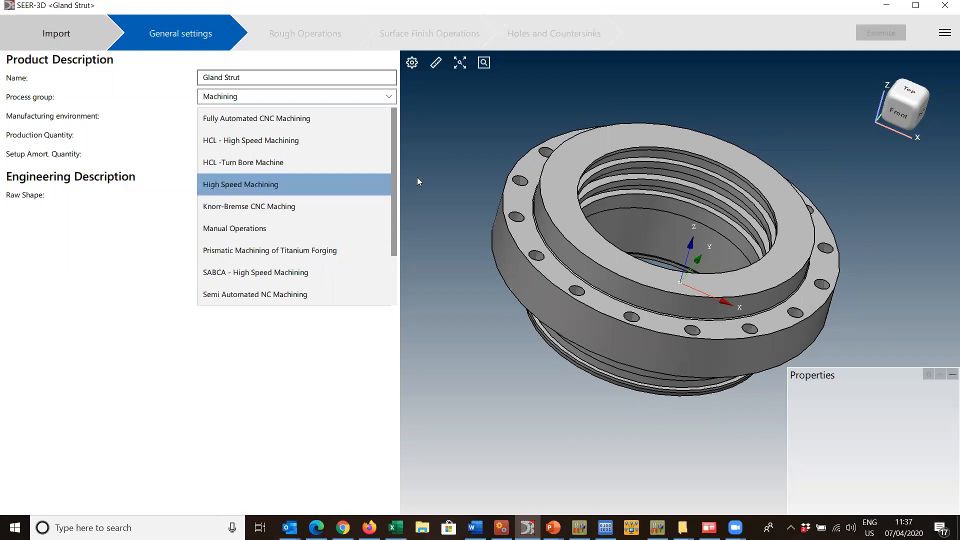
drag(395, 193, 406, 262)
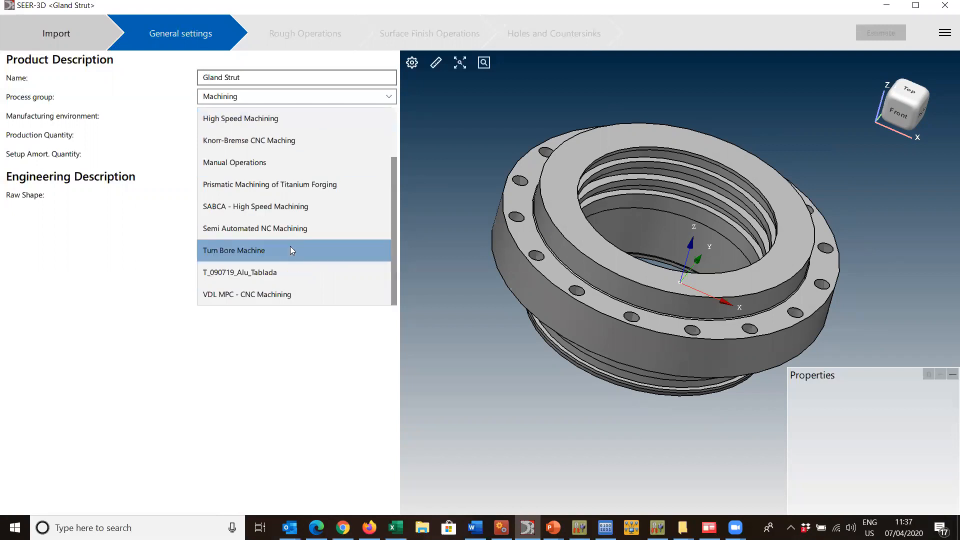
click(246, 252)
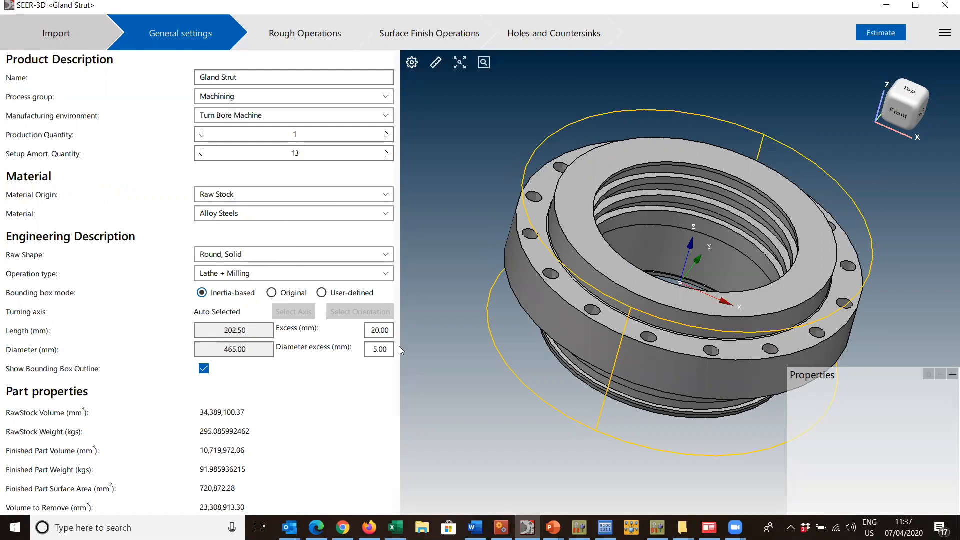
scroll(300, 360, down, 3)
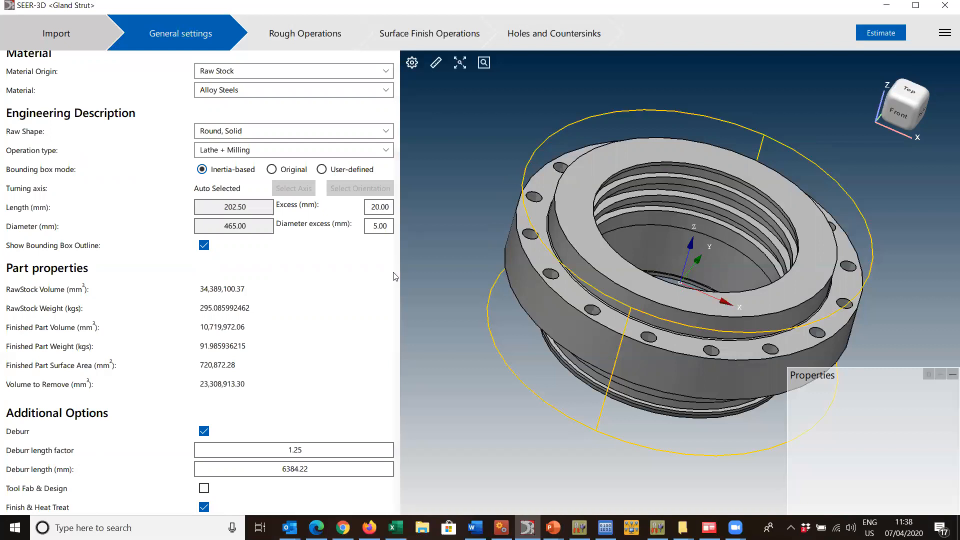
drag(394, 258, 402, 131)
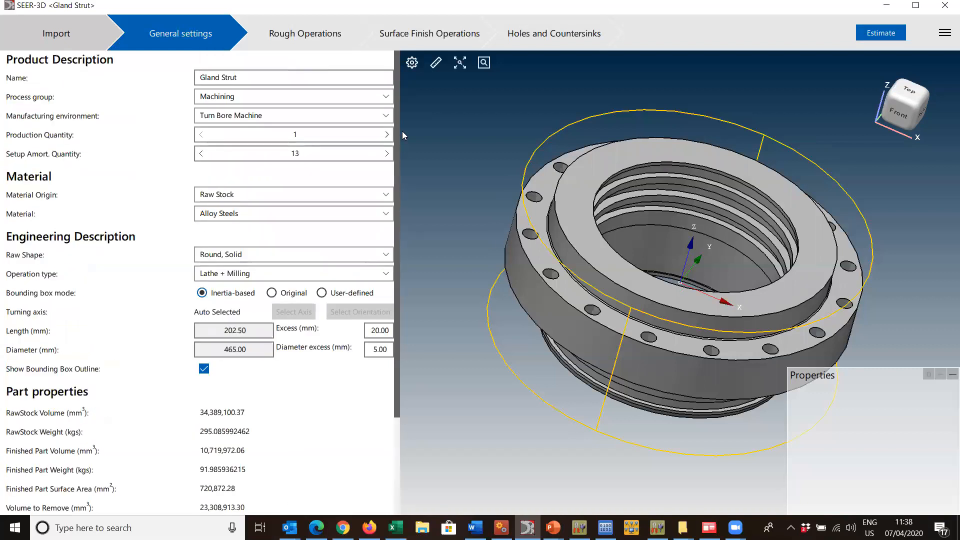
Disable the Volume Rough Milling and Detailed Rough Milling entries among the rough operations
click(295, 38)
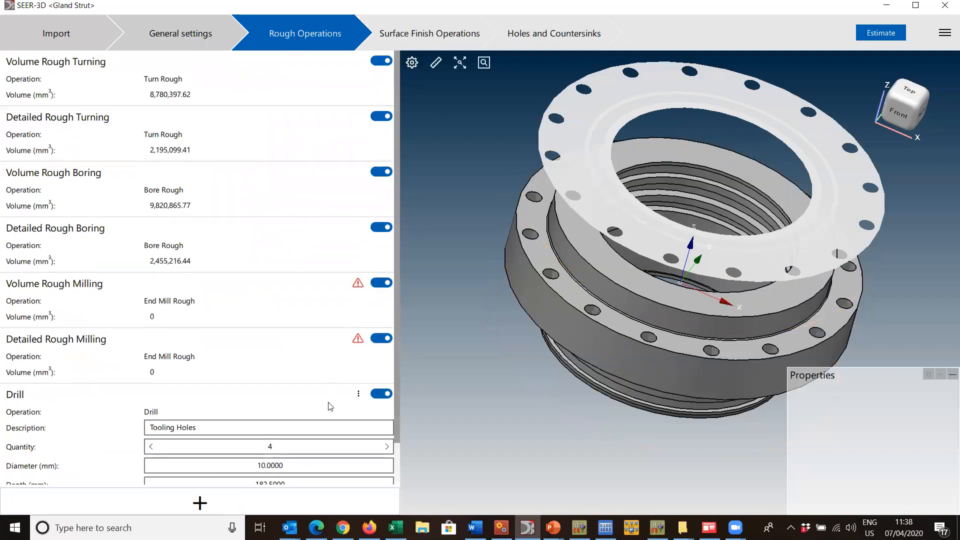
click(376, 284)
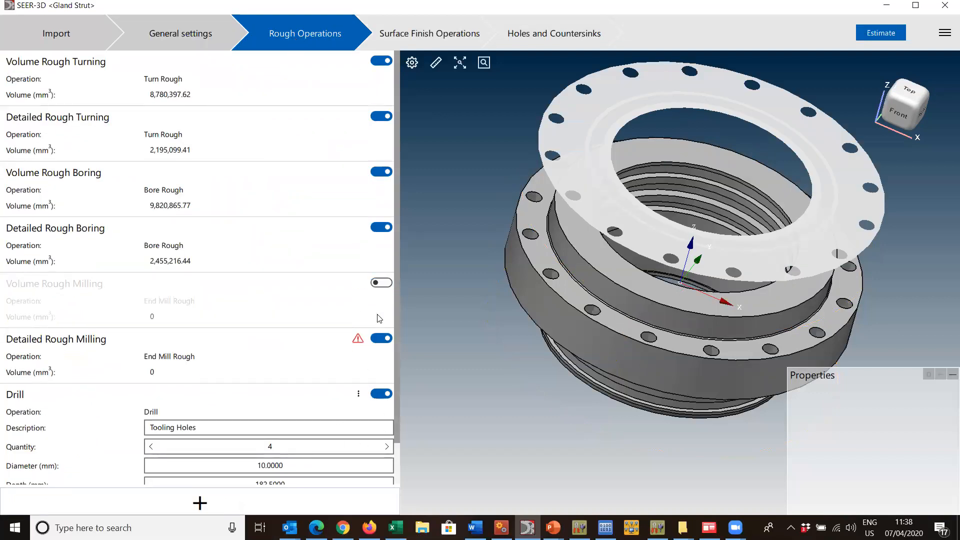
click(380, 339)
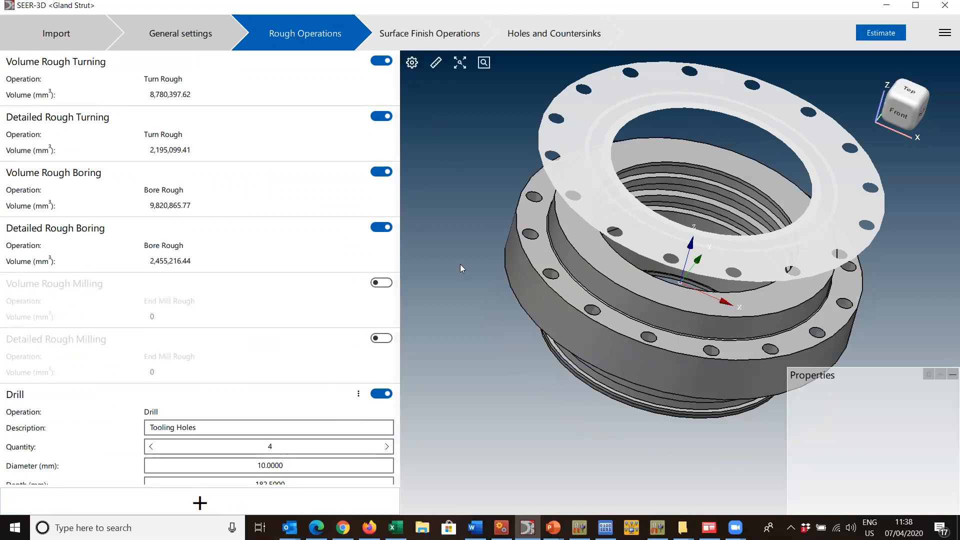
Review the tooling hole drill settings, the surface finish operations, and the holes and countersinks
drag(396, 256, 396, 368)
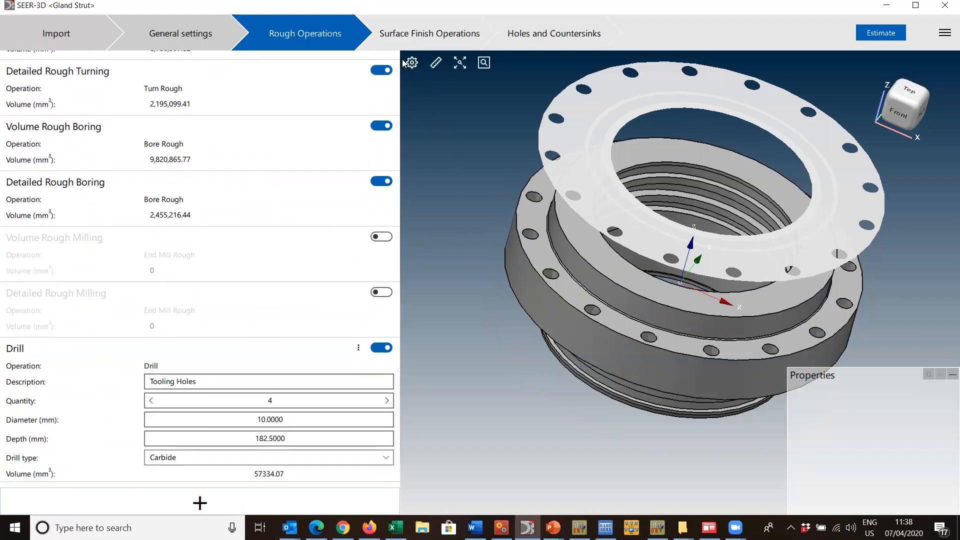
click(430, 33)
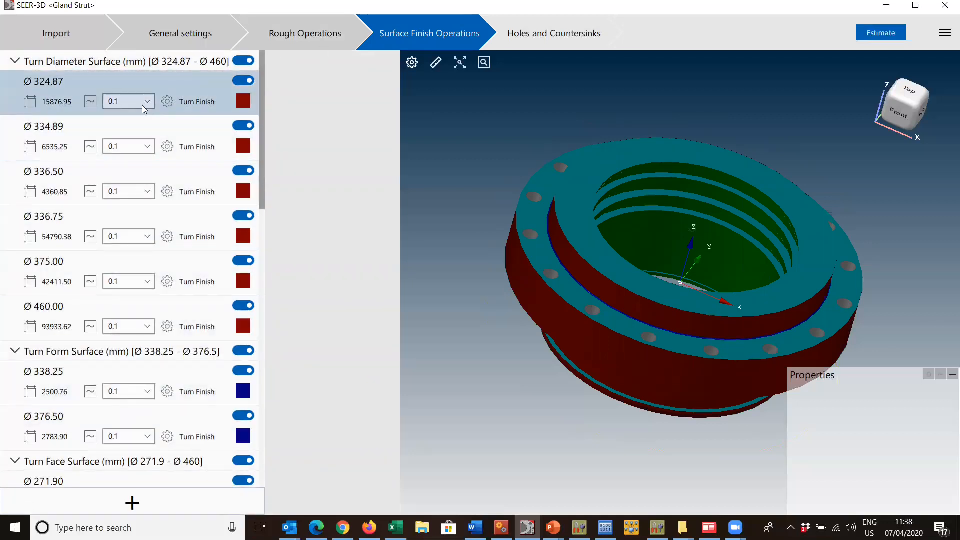
click(525, 36)
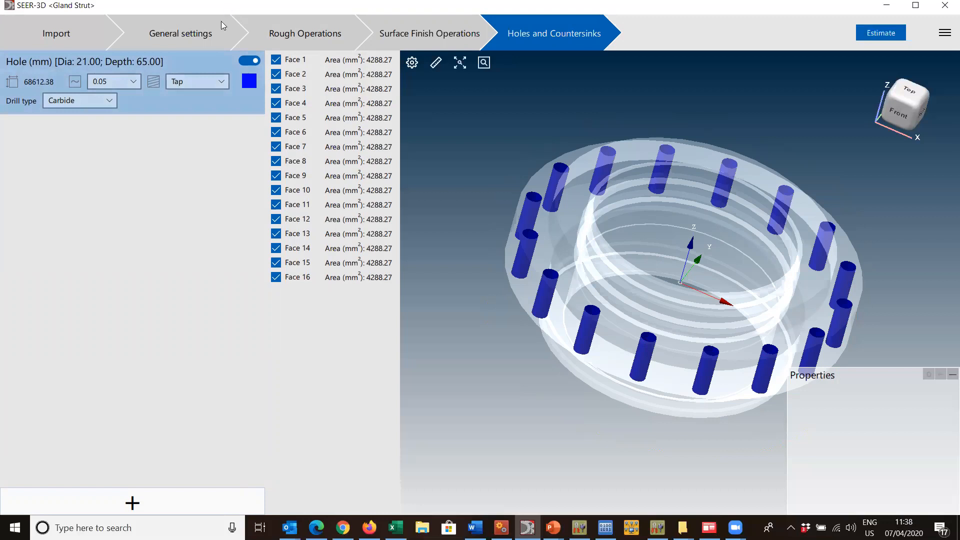
Change the part's material to Aluminum Alloys in the general settings
click(202, 37)
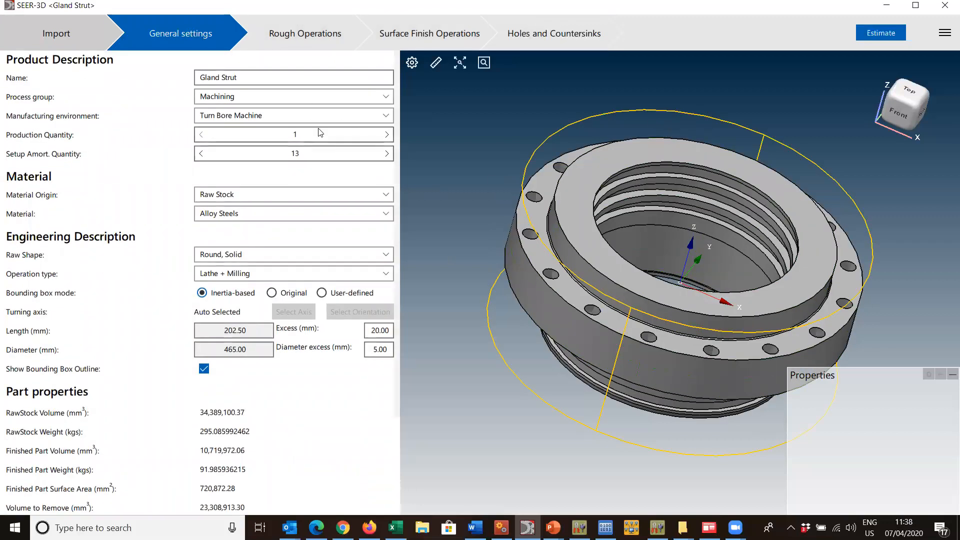
click(290, 212)
click(295, 237)
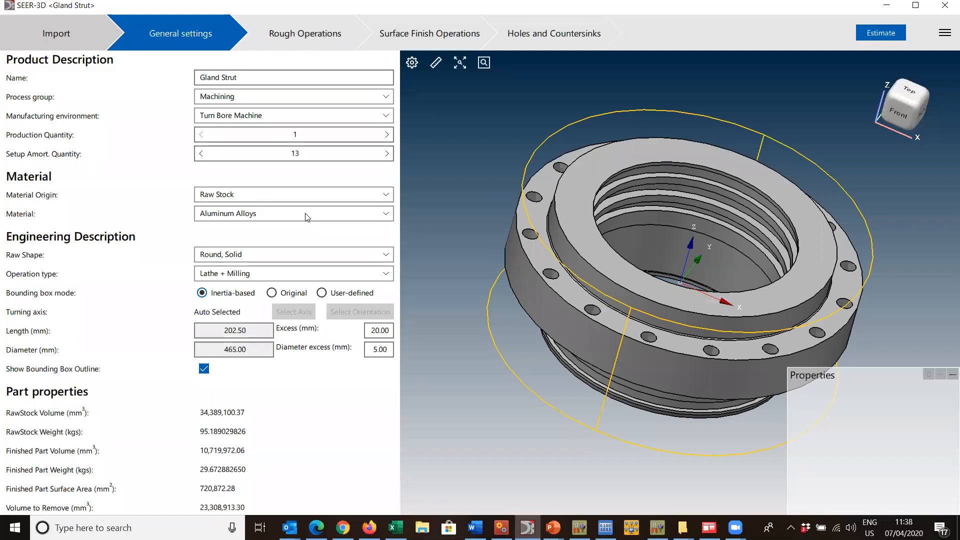
Switch the process group to Additive Manufacturing and show its available manufacturing environments
click(302, 98)
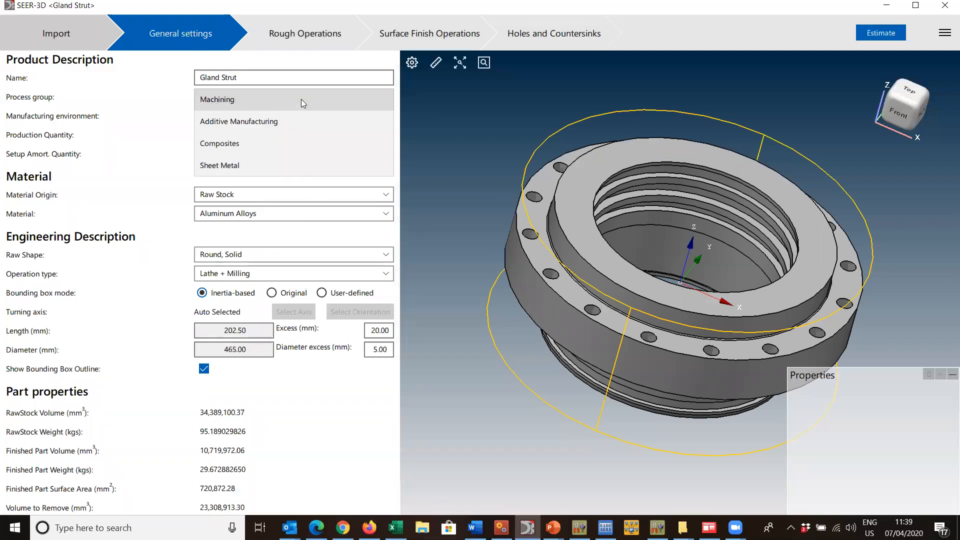
click(301, 122)
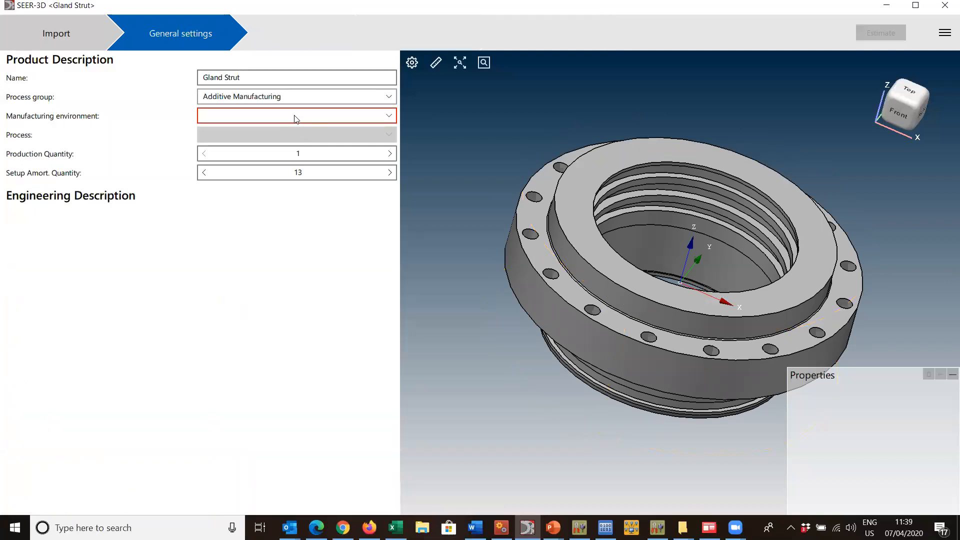
click(297, 119)
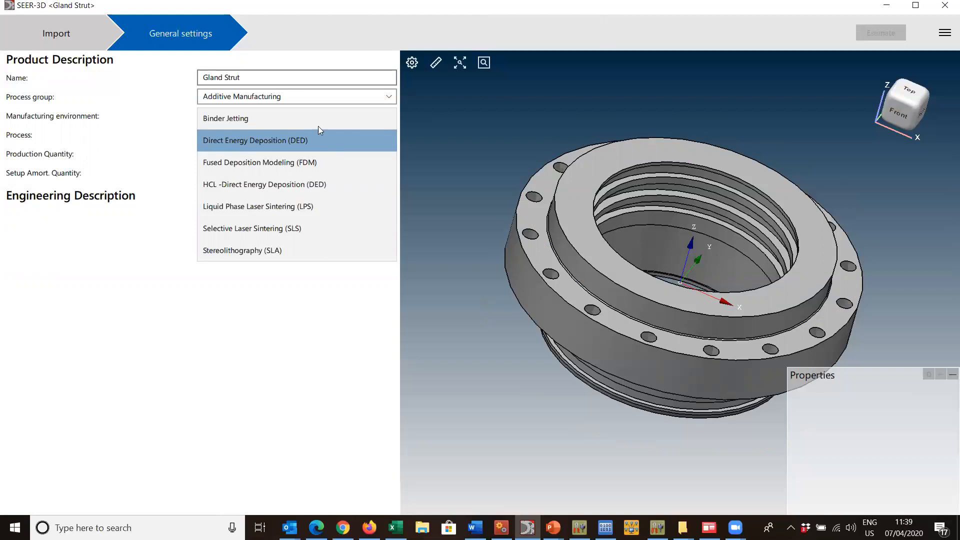
Return the process group to Machining and choose Turn Bore Machine as the manufacturing environment
click(293, 95)
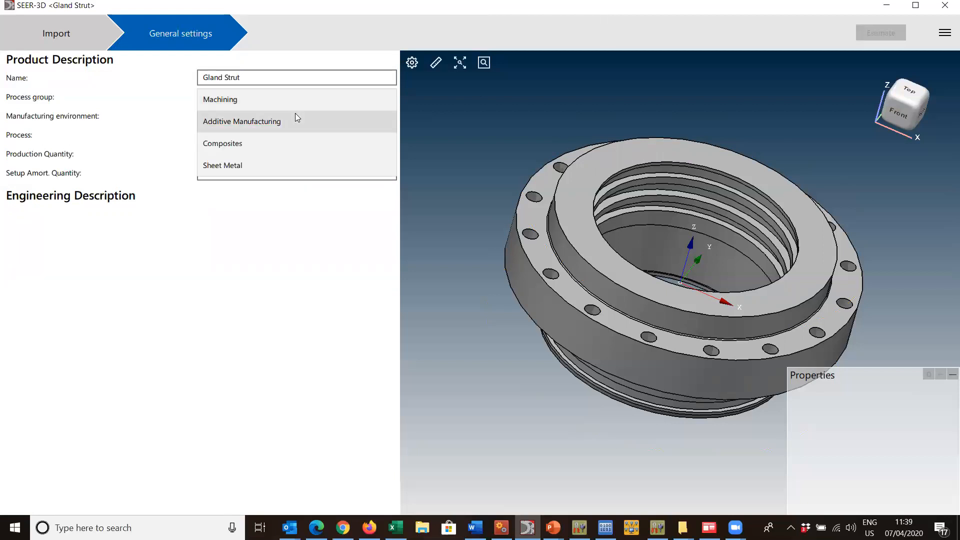
click(295, 98)
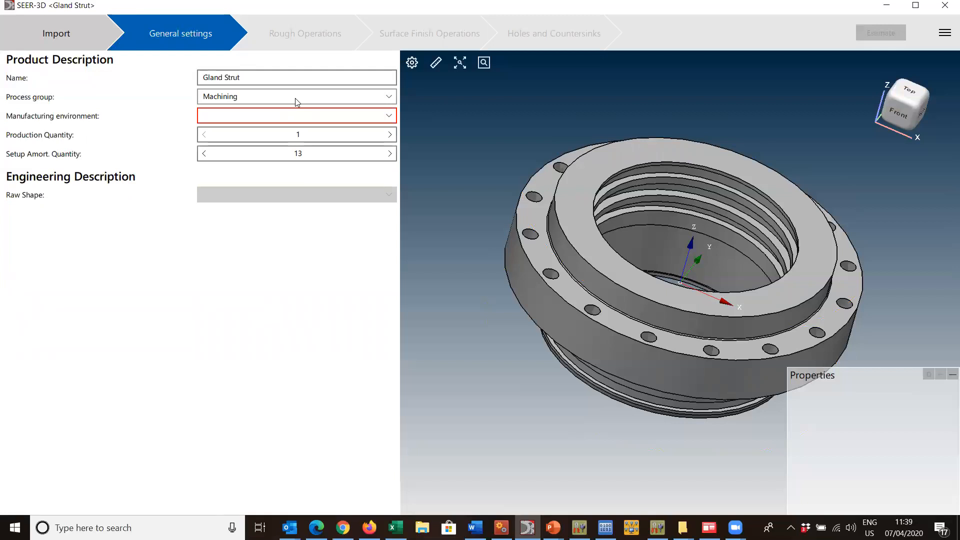
click(347, 114)
drag(393, 162, 395, 212)
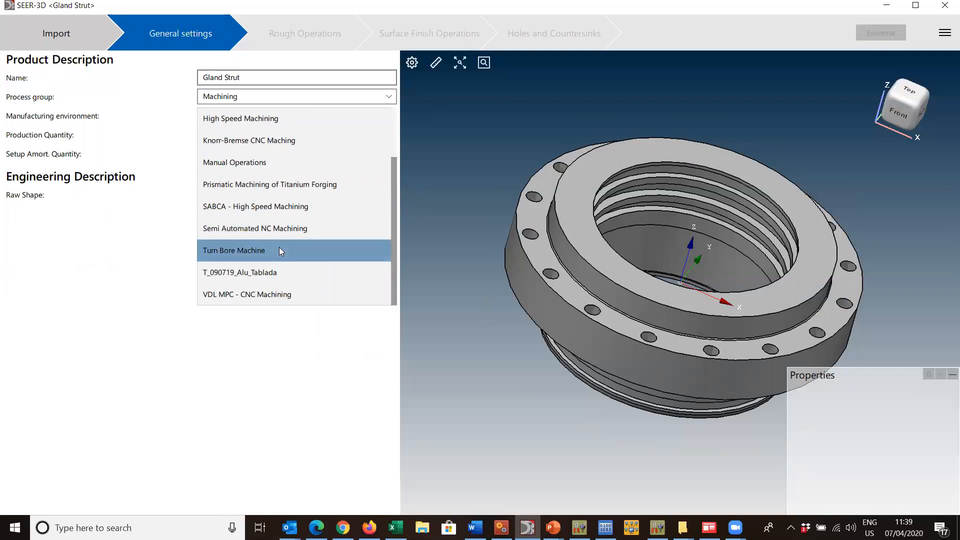
click(279, 250)
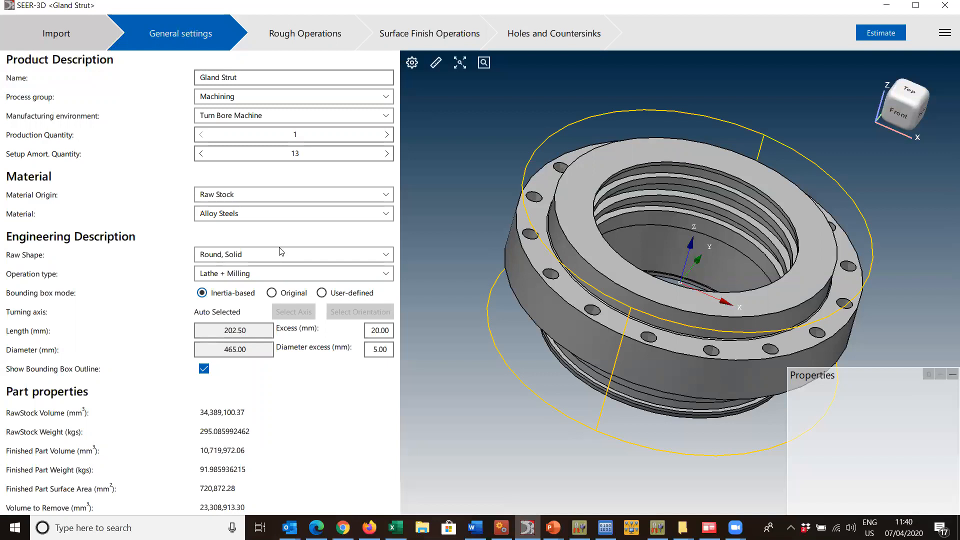
Collapse the Properties window and check the available manufacturing environments and process groups, keeping Machining selected
click(947, 374)
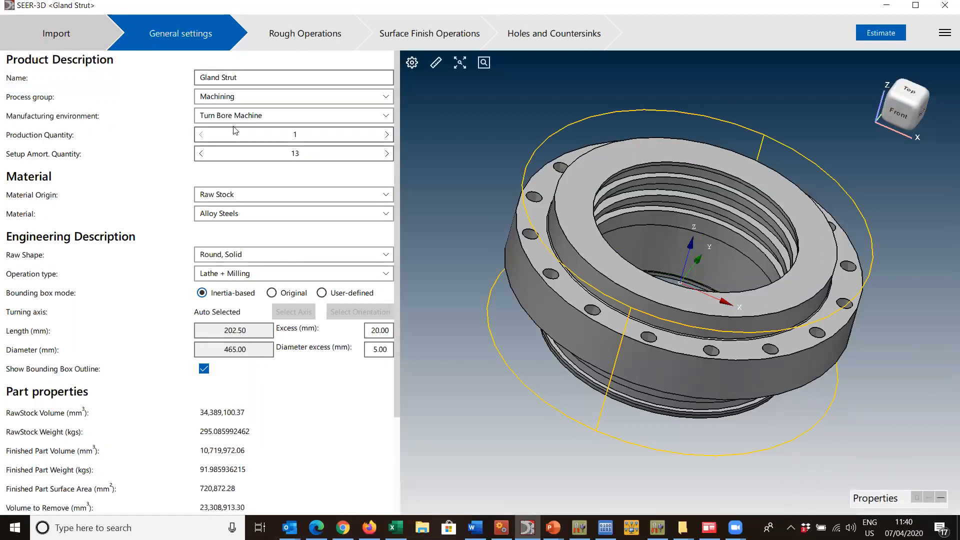
click(248, 118)
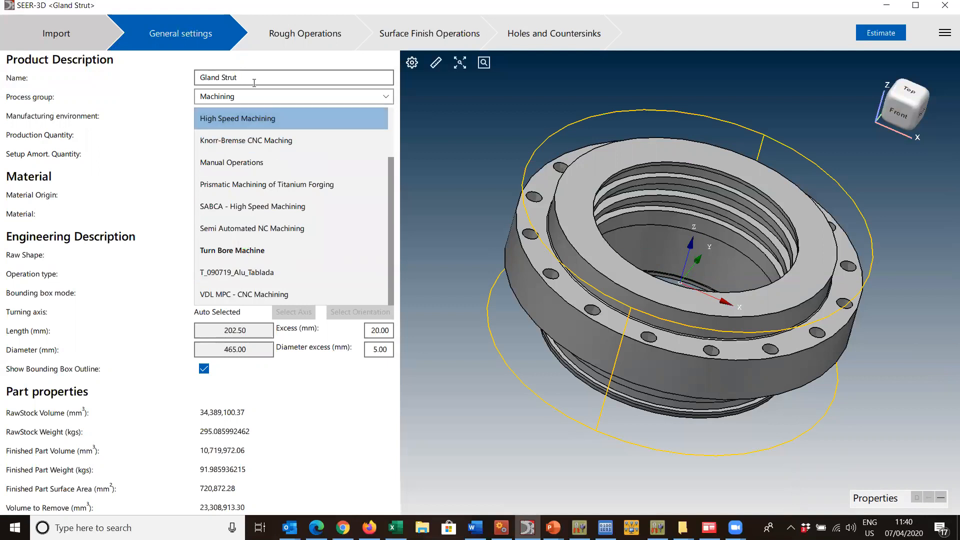
click(260, 97)
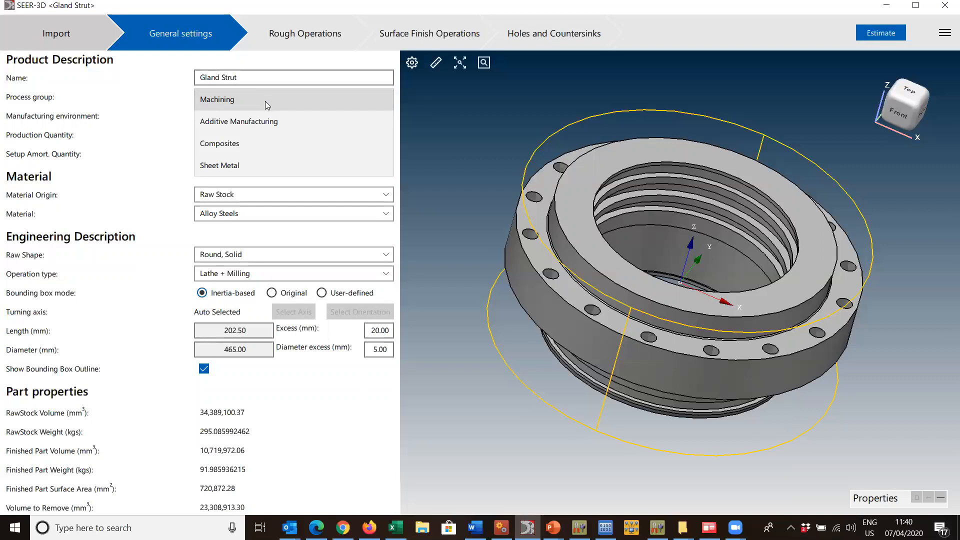
click(265, 101)
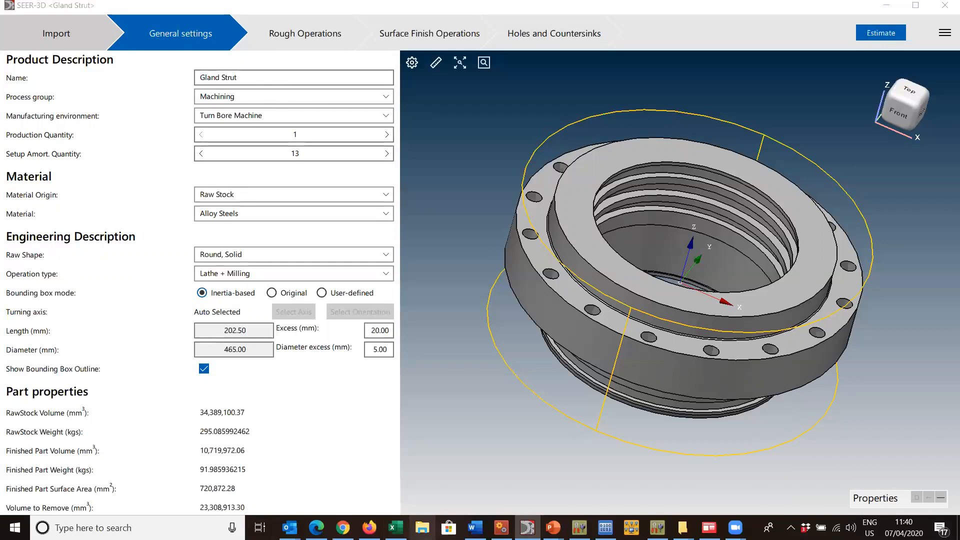
Switch to File Explorer and browse to the SEER folder under C:\Users\Public\Public Documents
click(682, 528)
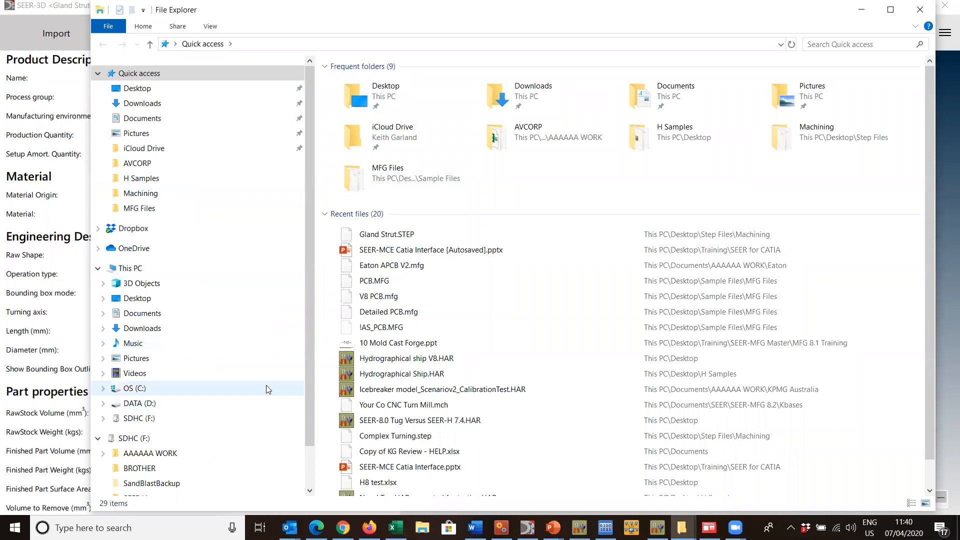
click(154, 388)
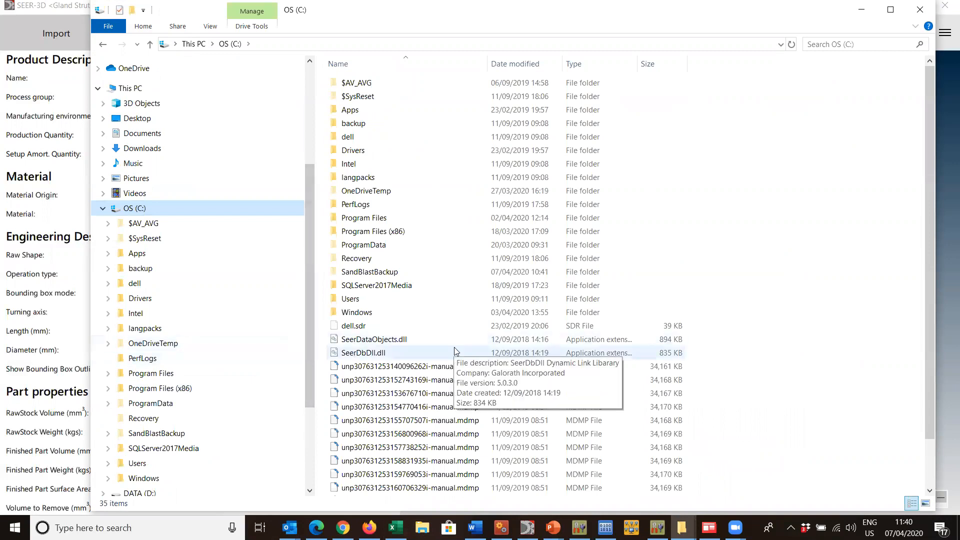
double_click(386, 300)
click(367, 111)
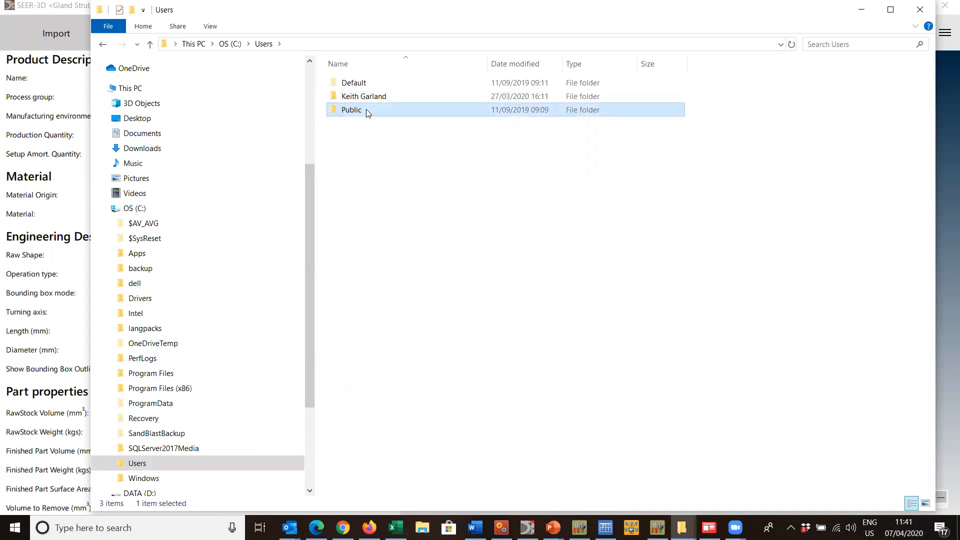
double_click(368, 111)
double_click(373, 123)
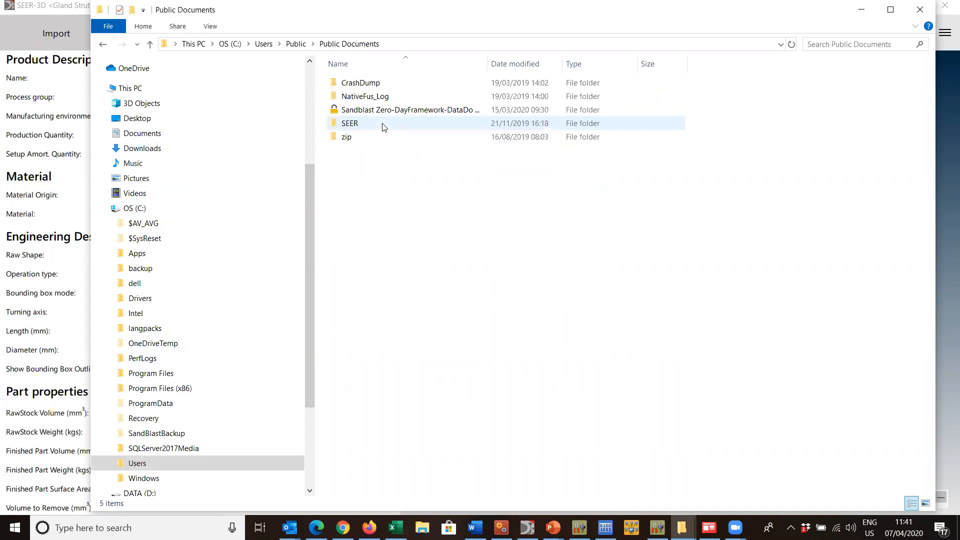
double_click(370, 124)
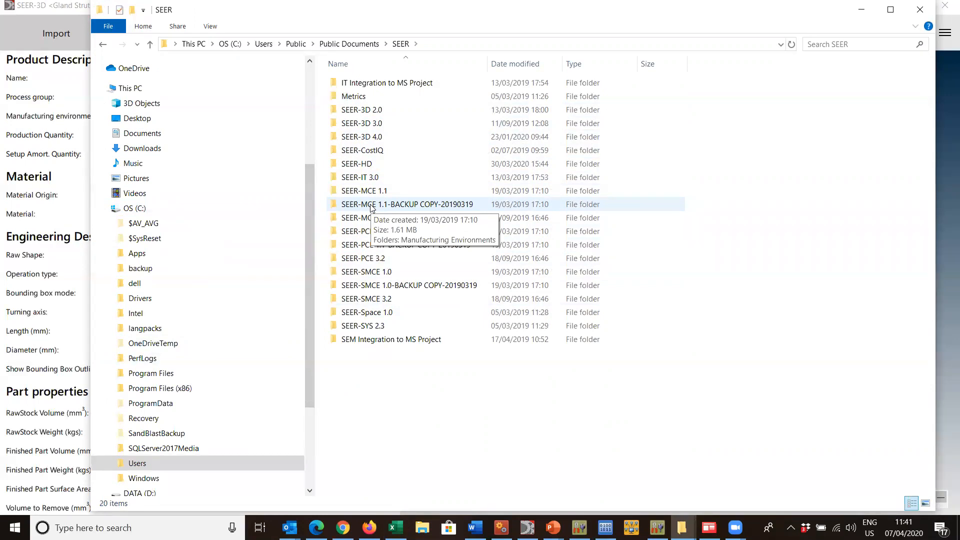
Open the Machining folder inside SEER-3D 4.0\Manufacturing Environments
double_click(384, 136)
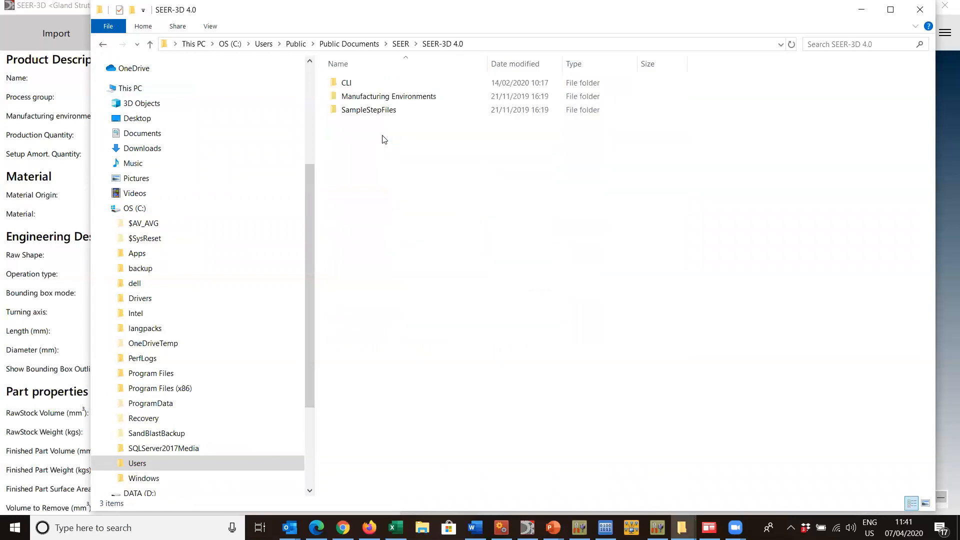
double_click(391, 100)
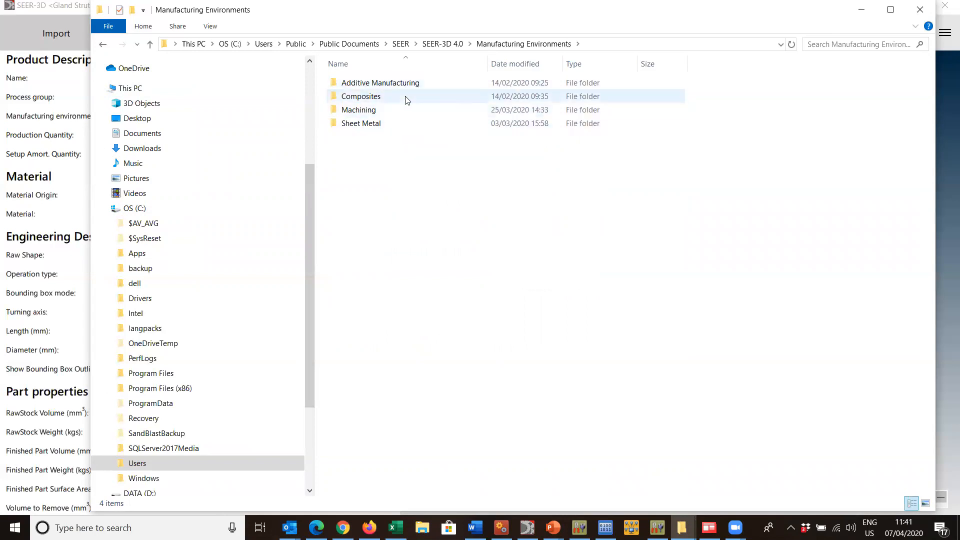
double_click(375, 110)
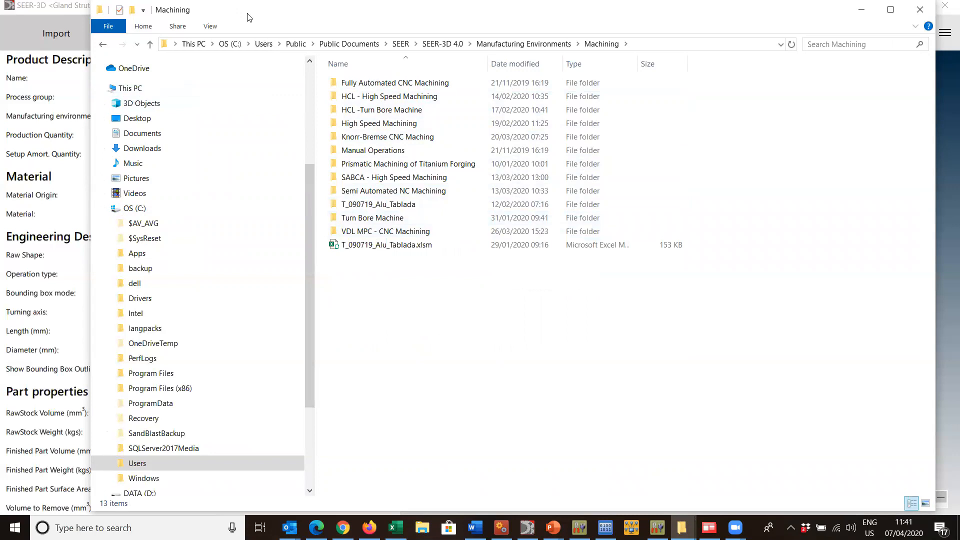
Move the folder window aside and switch to SEER-3D to compare its manufacturing environment list with the Machining folders
drag(248, 17, 539, 63)
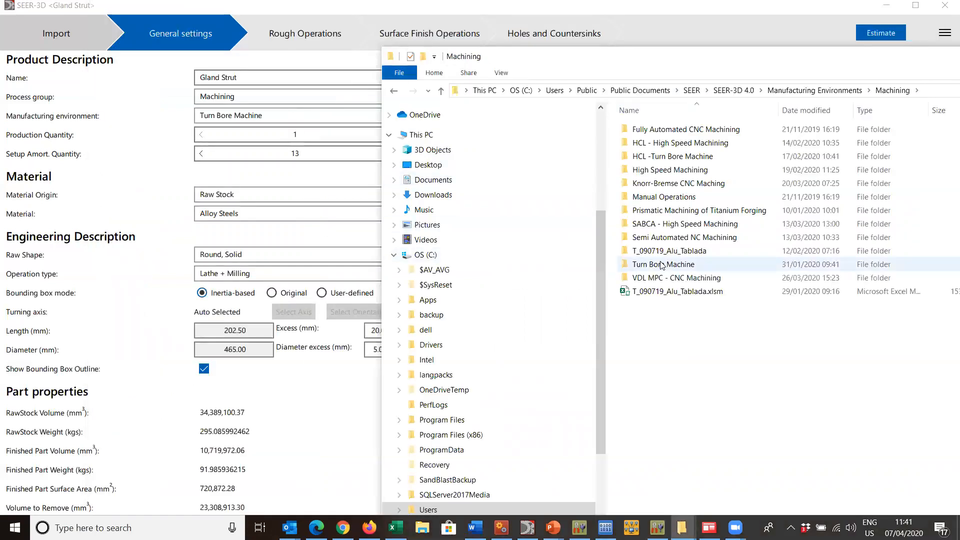
click(308, 113)
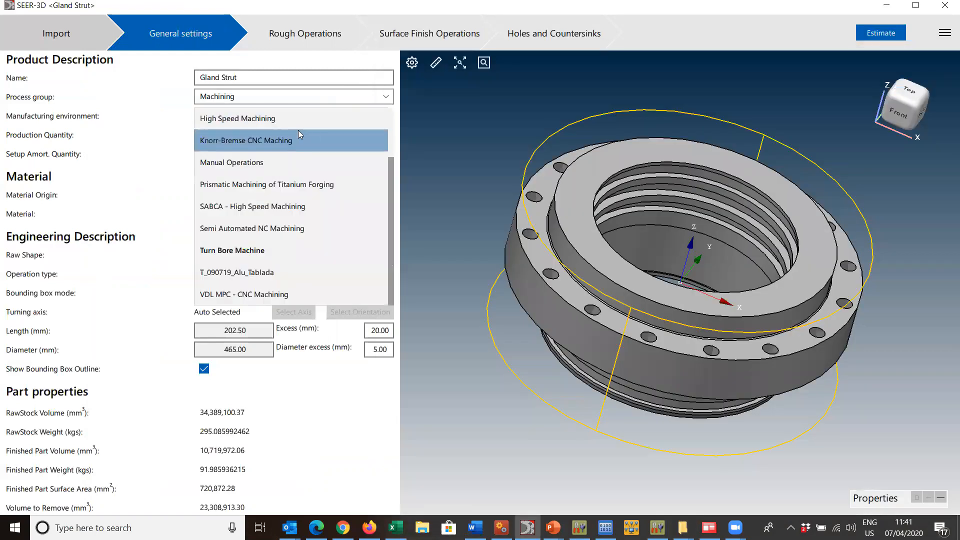
Choose the Manual Operations manufacturing environment and open the C:\Users folder in a new File Explorer window
click(299, 164)
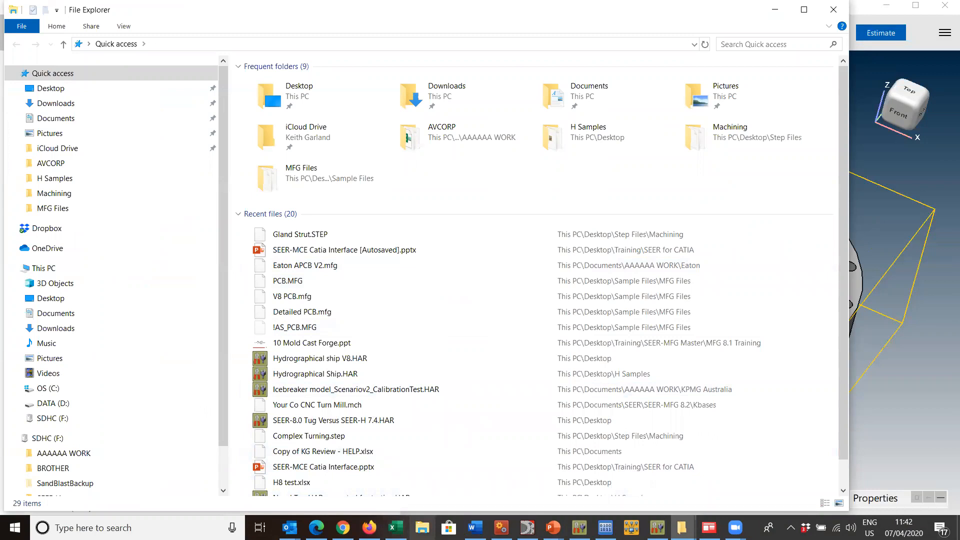
click(423, 528)
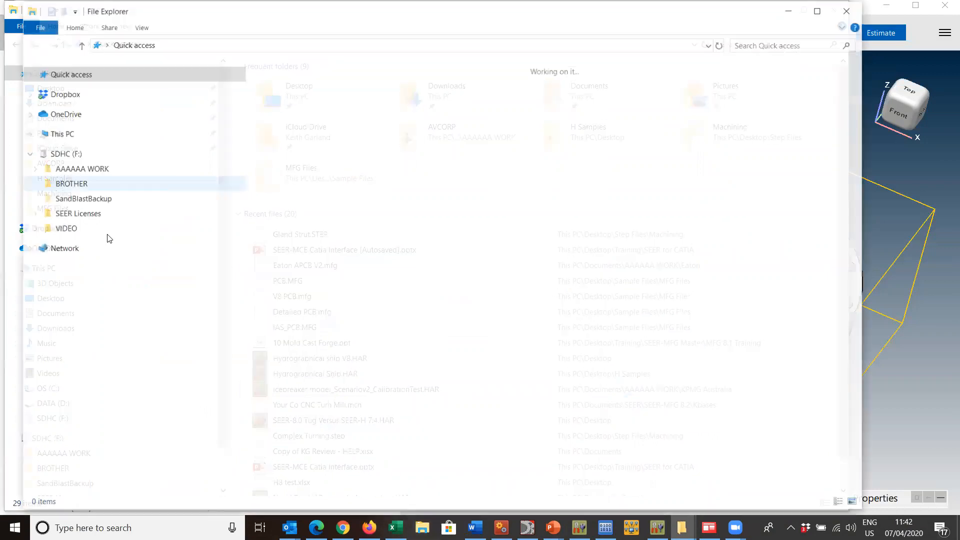
click(84, 390)
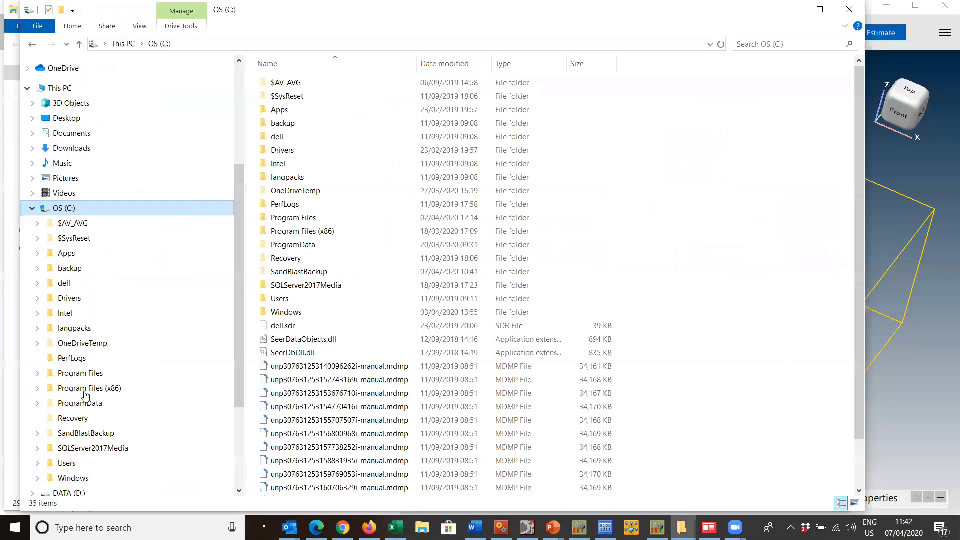
click(87, 463)
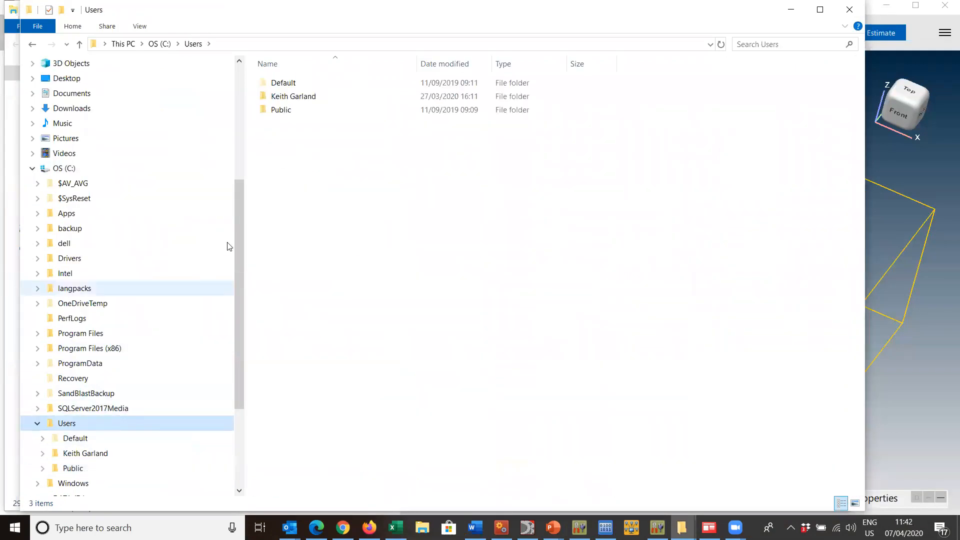
Browse to Public\Public Documents\SEER\SEER-3D 4.0\Manufacturing Environments\Machining
double_click(283, 110)
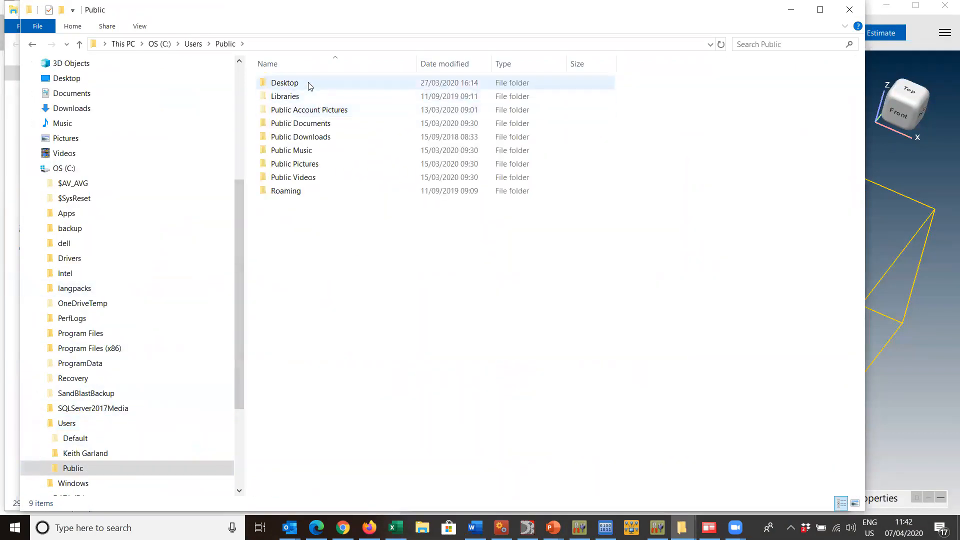
double_click(316, 125)
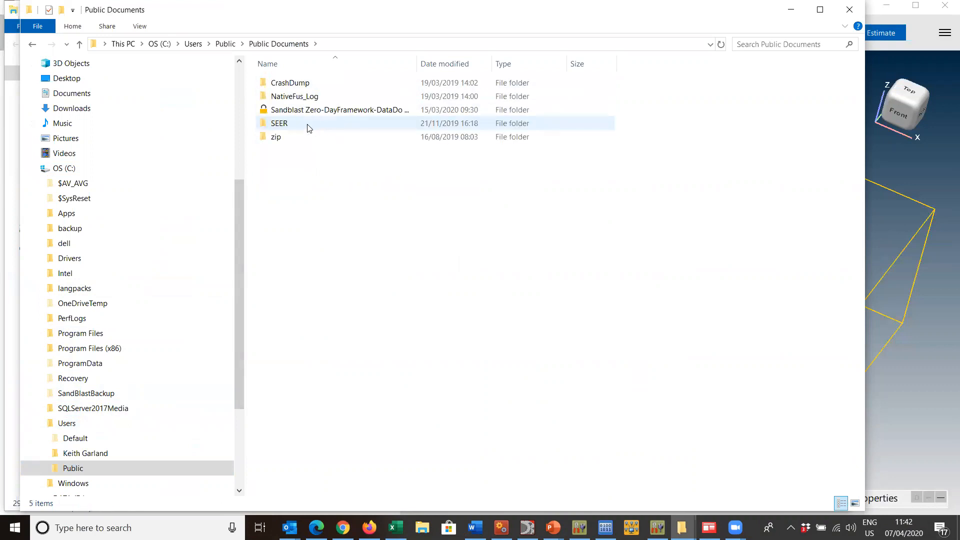
double_click(308, 125)
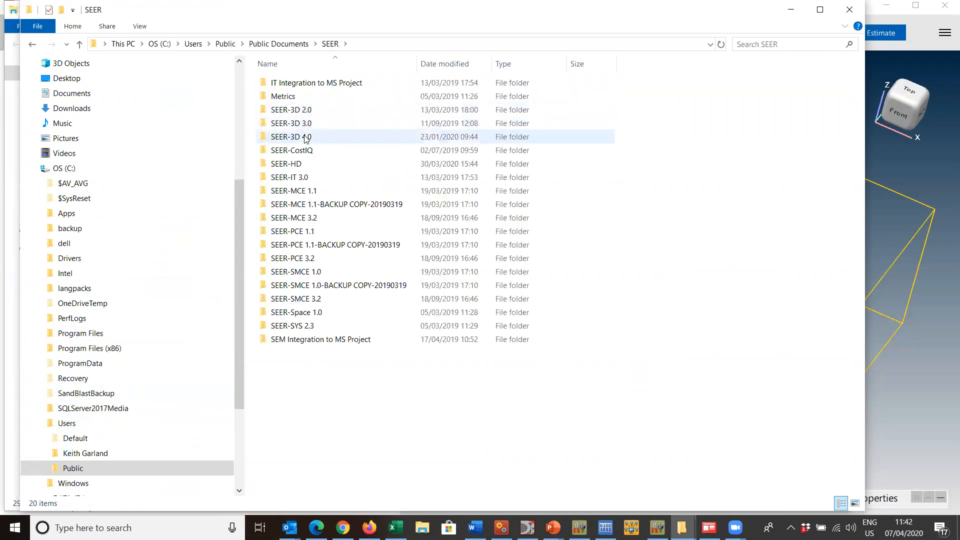
double_click(306, 137)
double_click(307, 97)
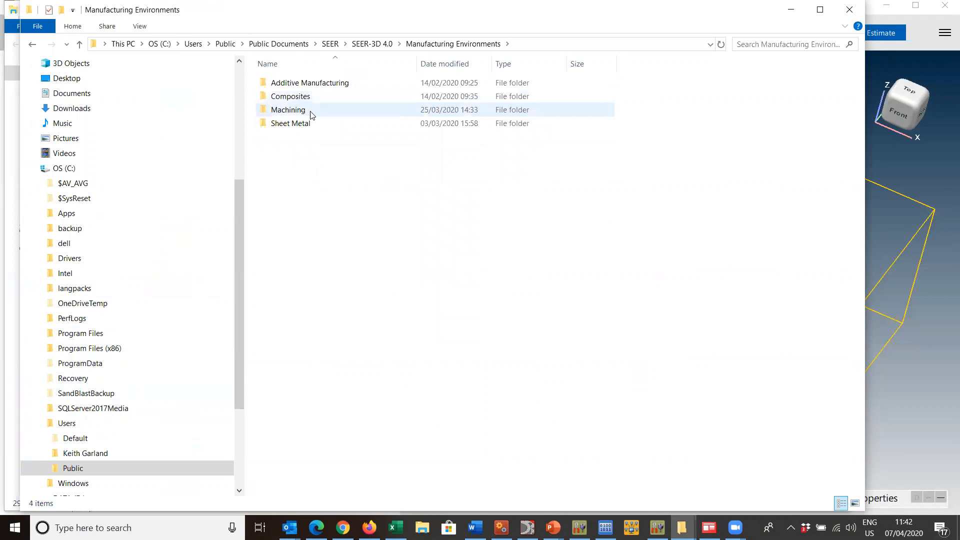
double_click(309, 112)
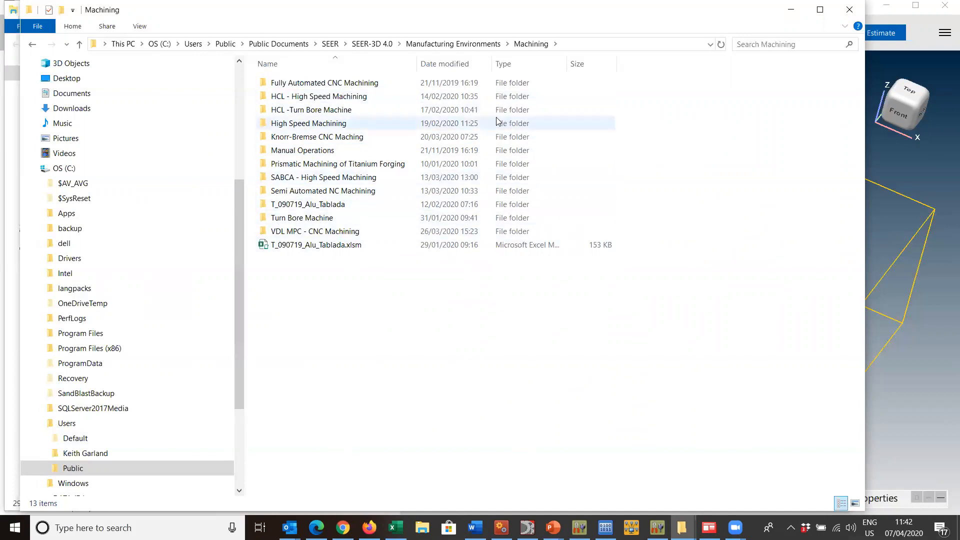
Duplicate the Fully Automated CNC Machining folder inside the Machining folder
click(332, 86)
right_click(333, 86)
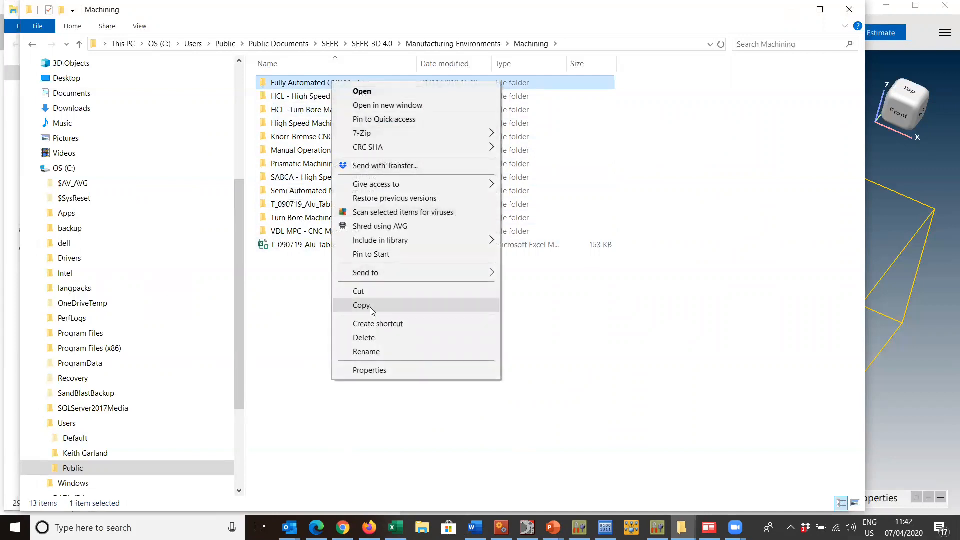
click(370, 306)
right_click(358, 300)
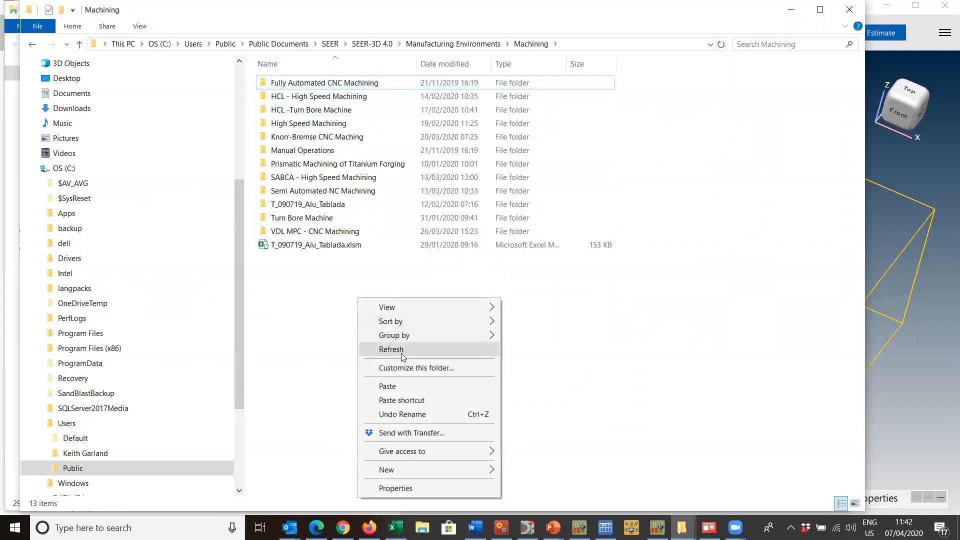
click(402, 386)
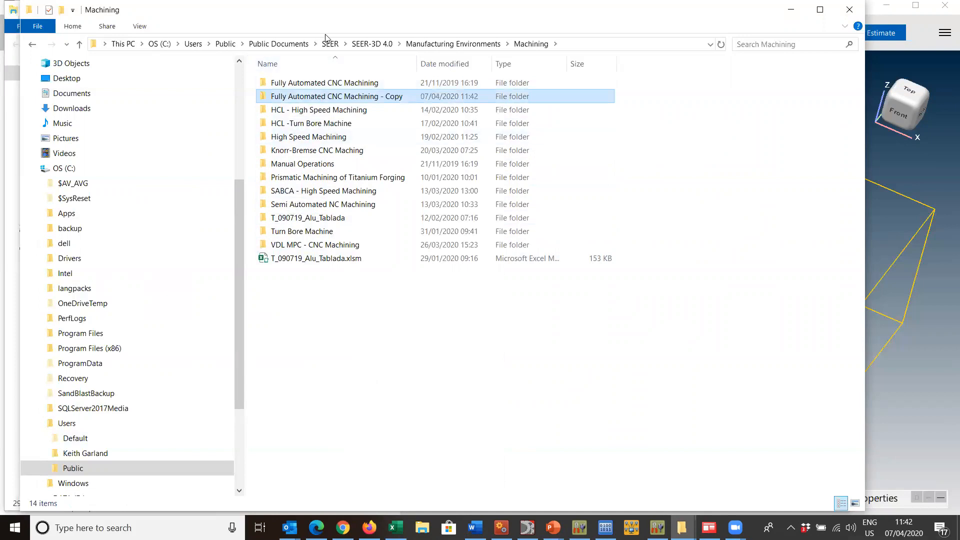
Rename the copied environment folder as Robinson Eng. CNC Machining
right_click(349, 96)
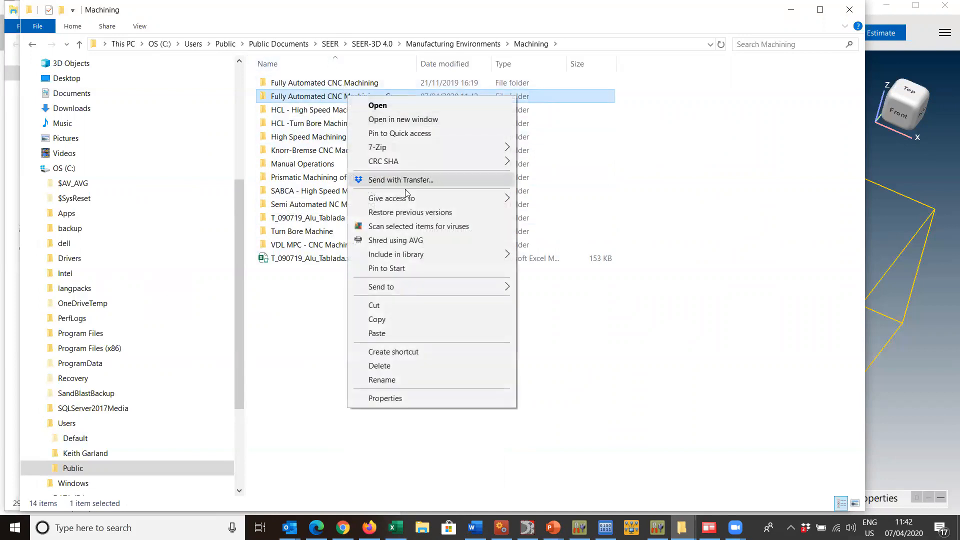
click(417, 380)
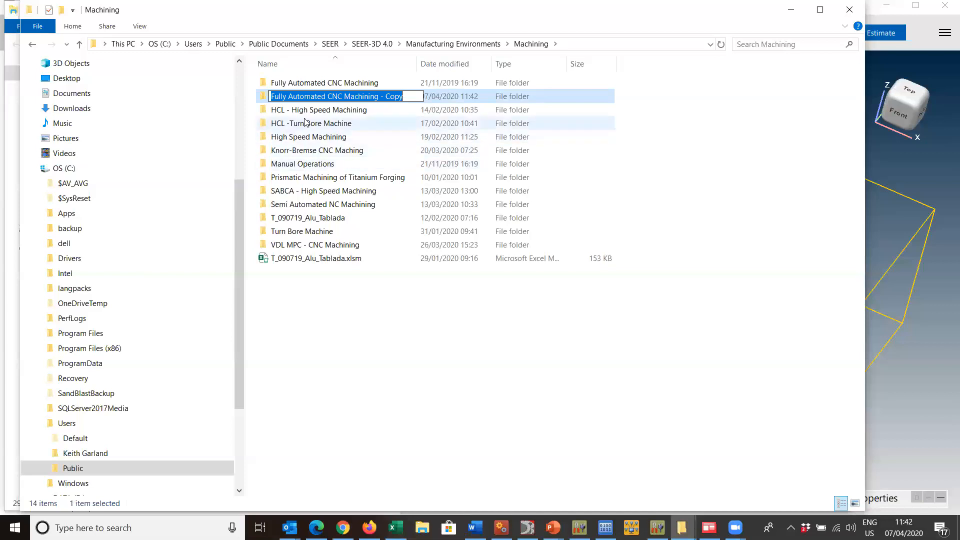
drag(327, 97, 256, 87)
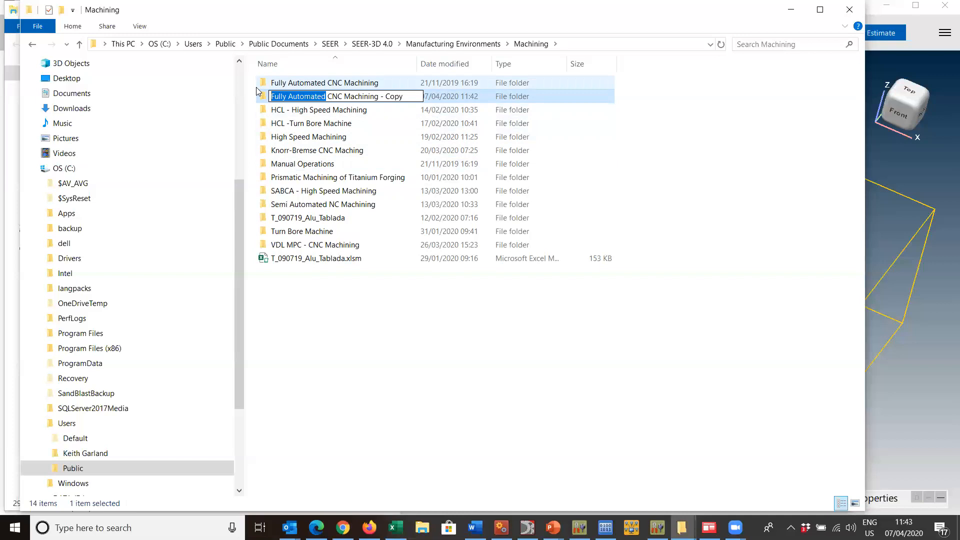
text(Robi)
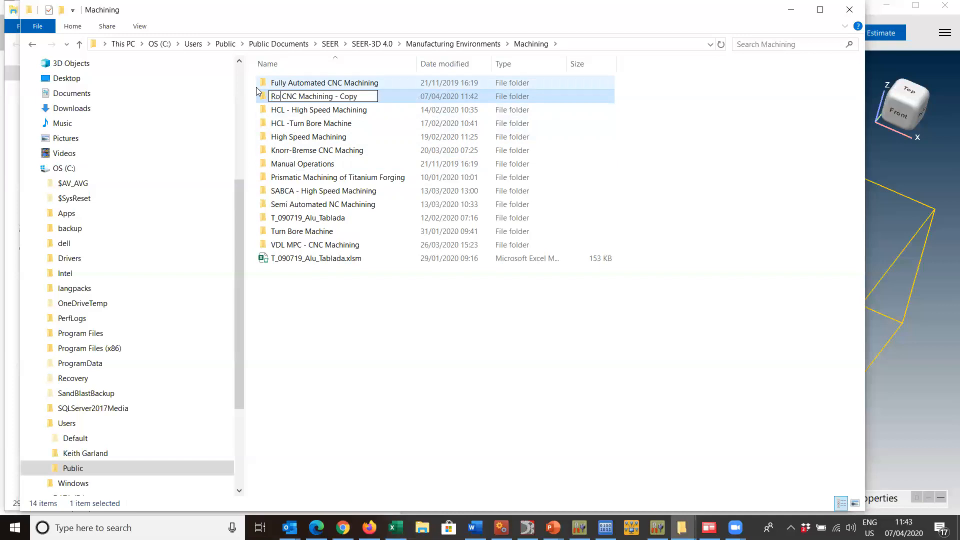
text(nson)
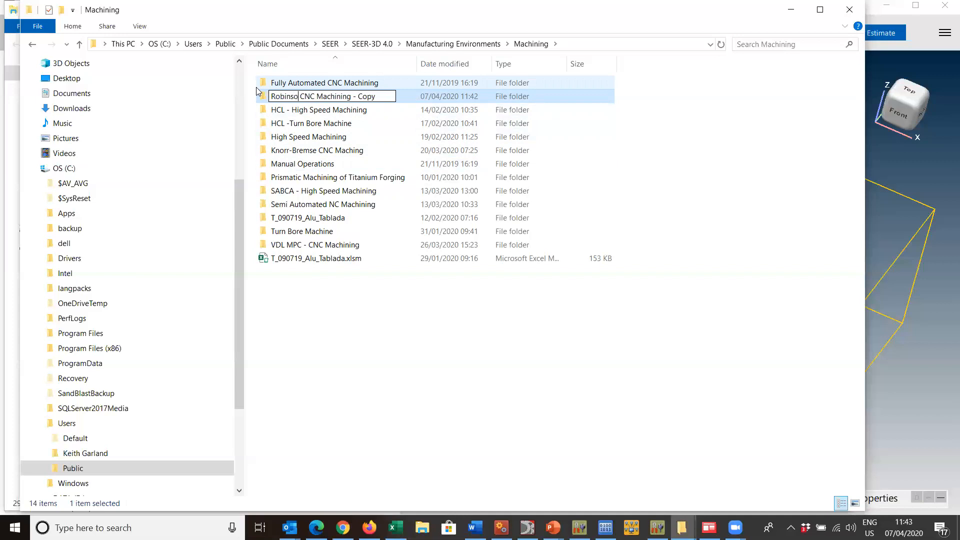
text( Eng)
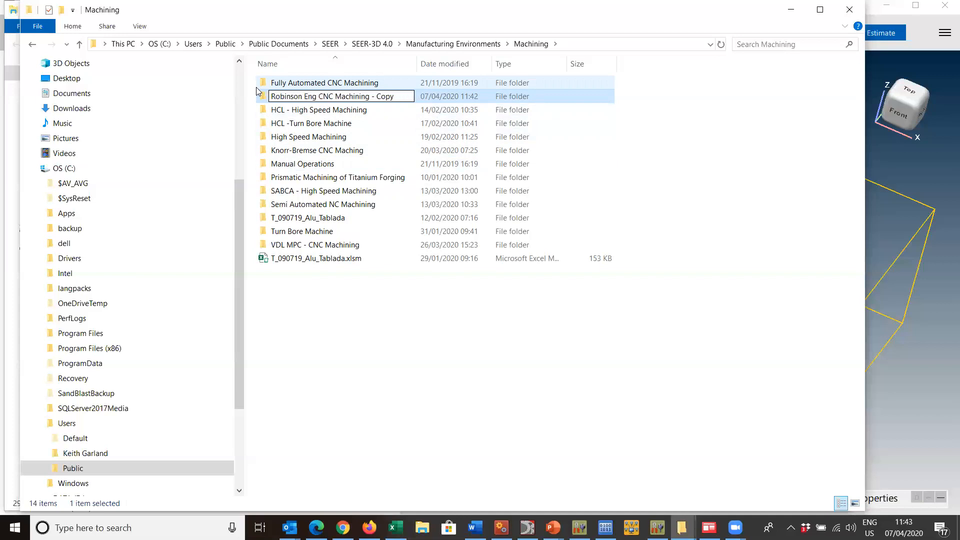
text(.)
click(398, 97)
key(BackSpace)
key(BackSpace)
key(BackSpace)
key(BackSpace)
key(BackSpace)
key(BackSpace)
key(BackSpace)
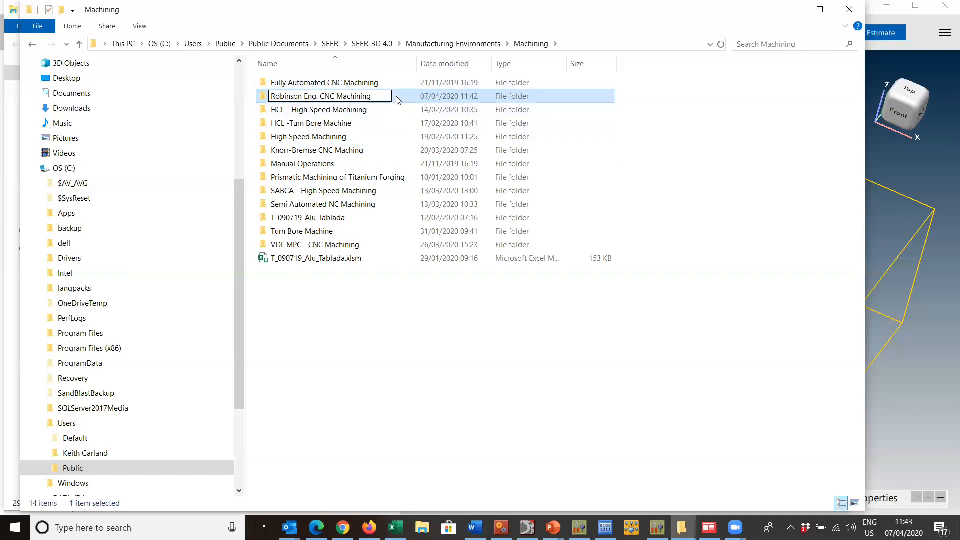
click(332, 258)
click(368, 317)
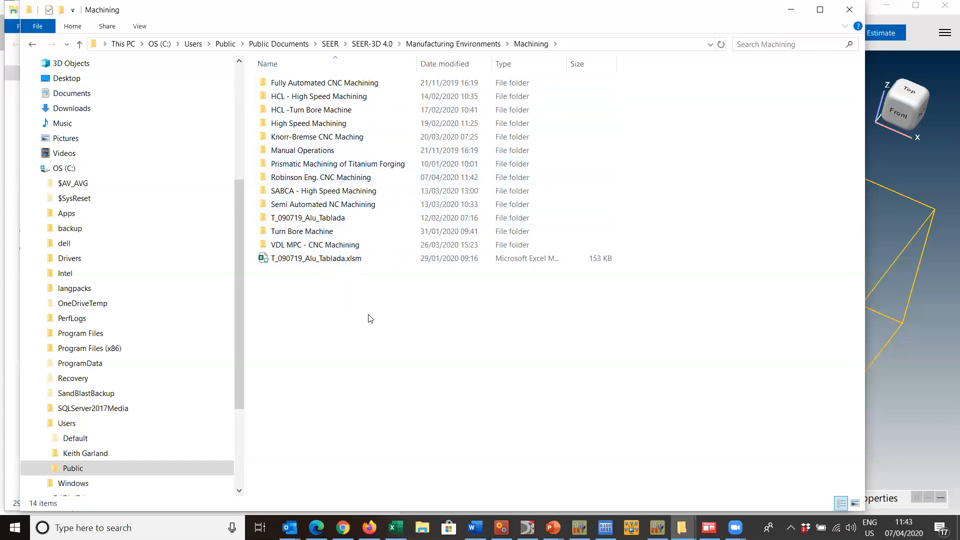
Open the Robinson Eng. CNC Machining folder and point out SEER-3D Environment Editor.xlsm and SEER-3D KBases.MFG
double_click(335, 178)
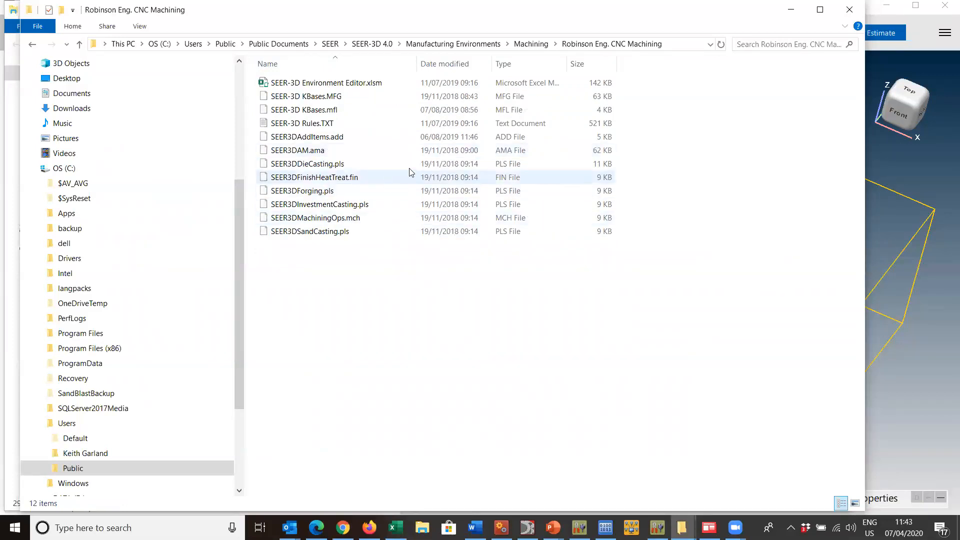
click(307, 85)
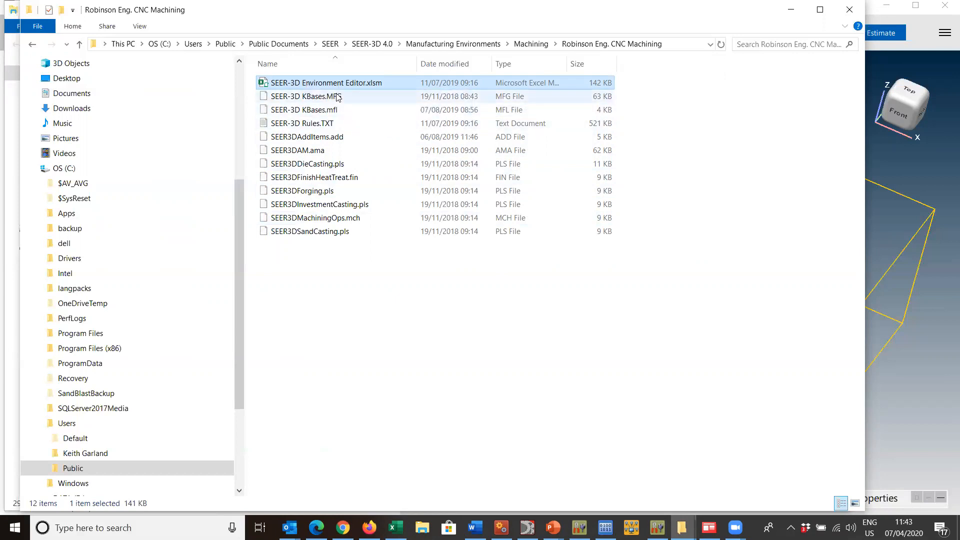
click(339, 98)
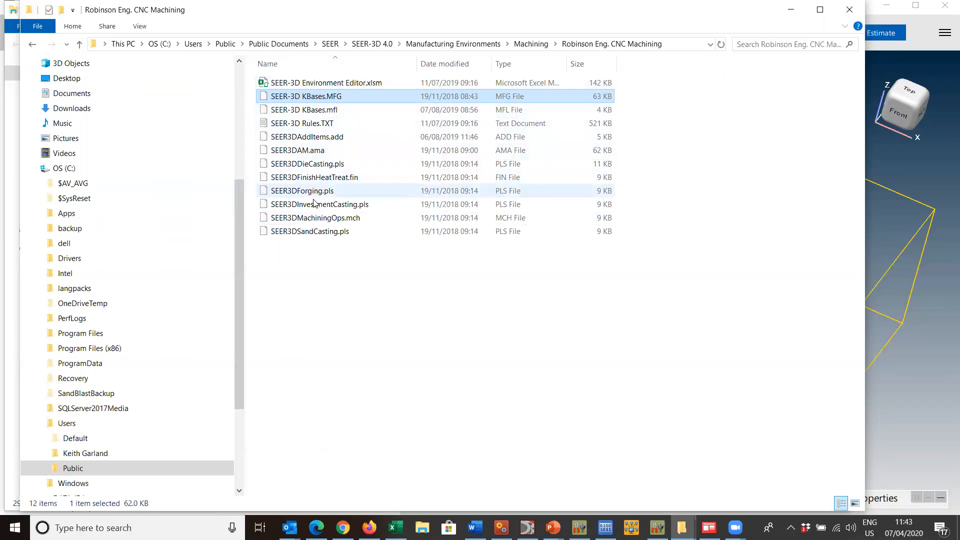
Delete all files from SEER-3D KBases.mfl through SEER3DSandCasting.pls, keeping only the Environment Editor workbook and SEER-3D KBases.MFG
click(323, 113)
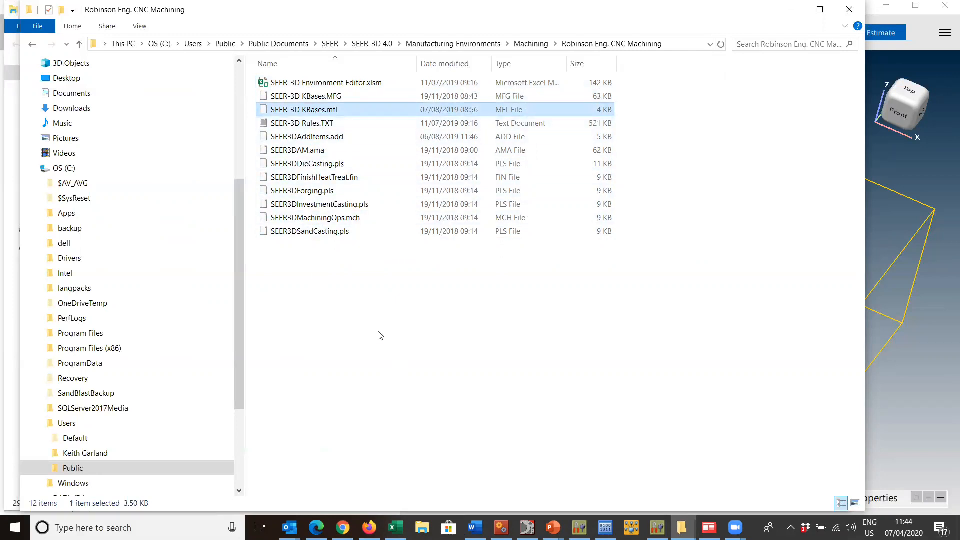
shift+click(347, 232)
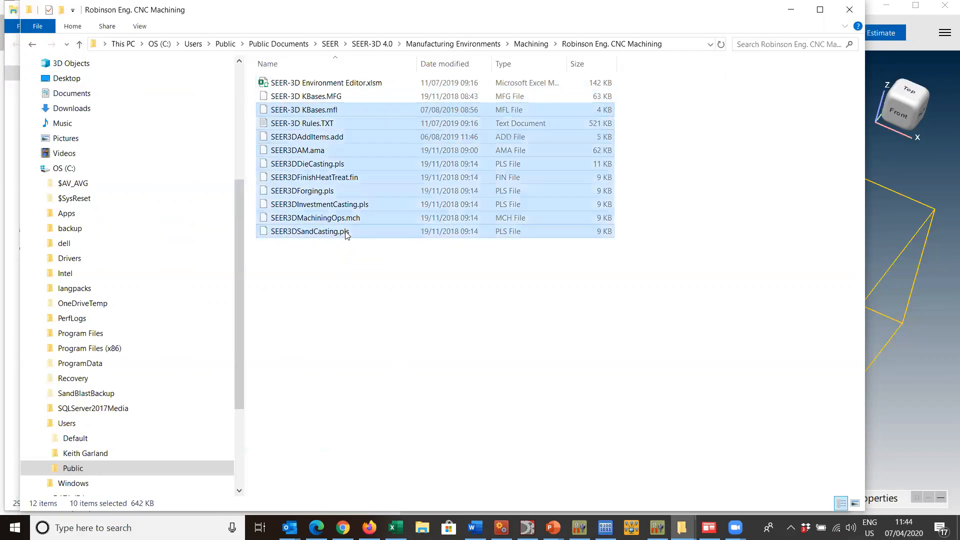
key(Delete)
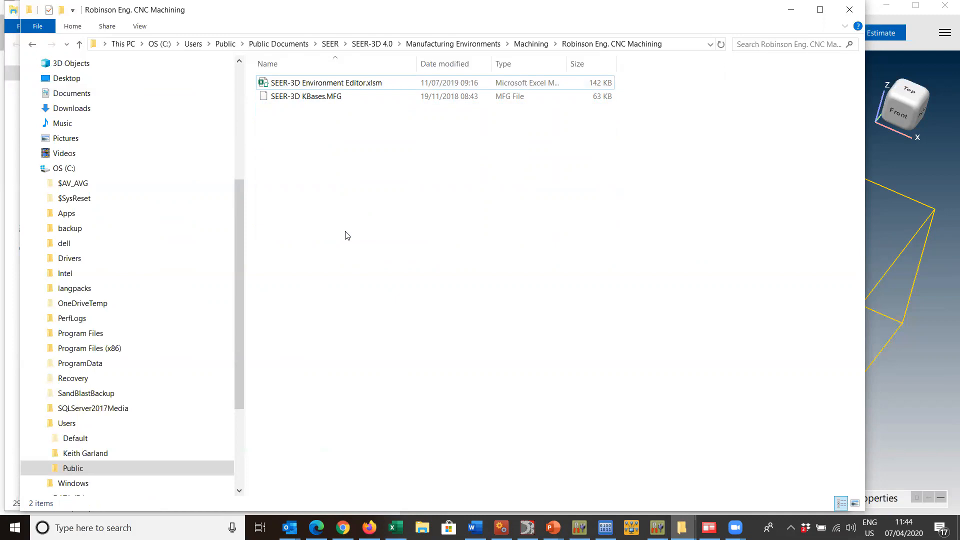
Open SEER-3D Environment Editor.xlsm with macros enabled and check the Manufacturing Environment Name in the machining cost estimator defaults
double_click(319, 84)
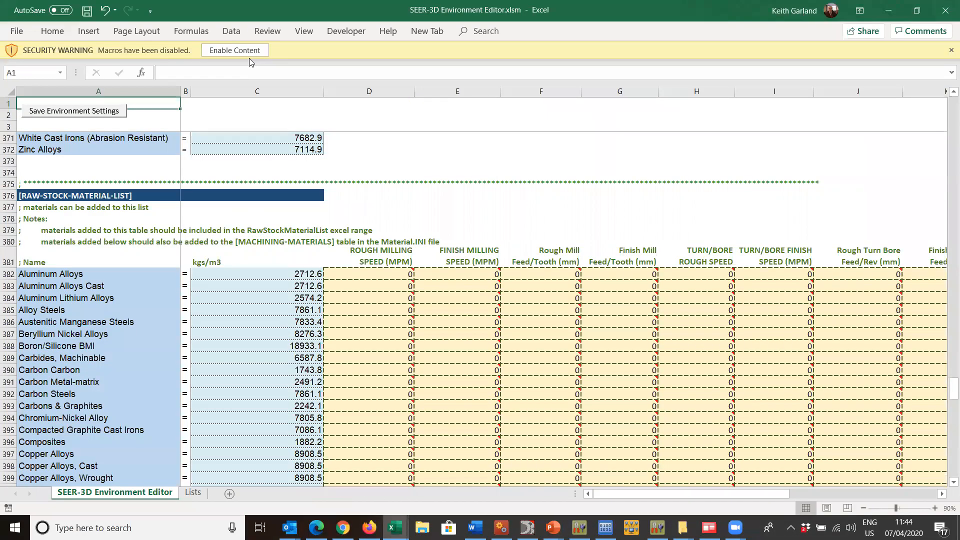
click(248, 51)
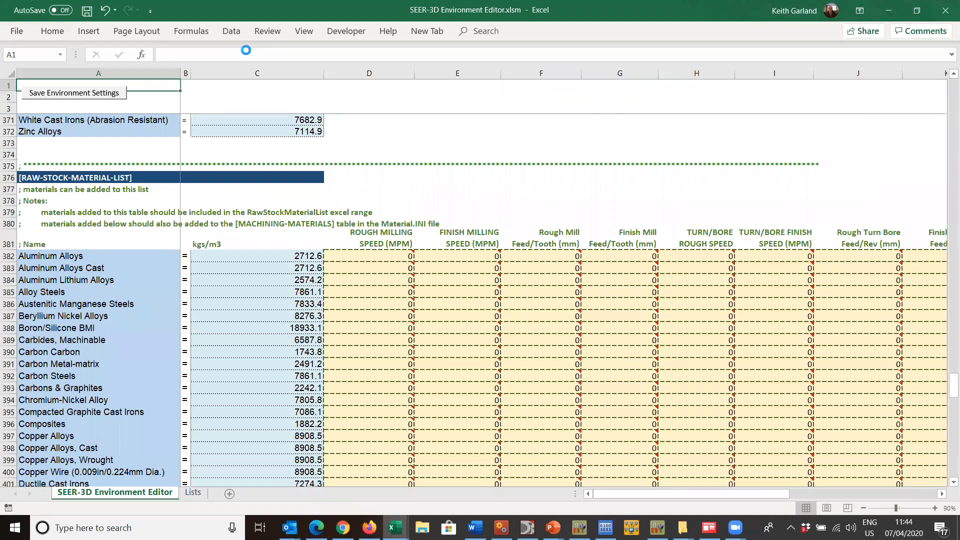
drag(954, 386, 947, 48)
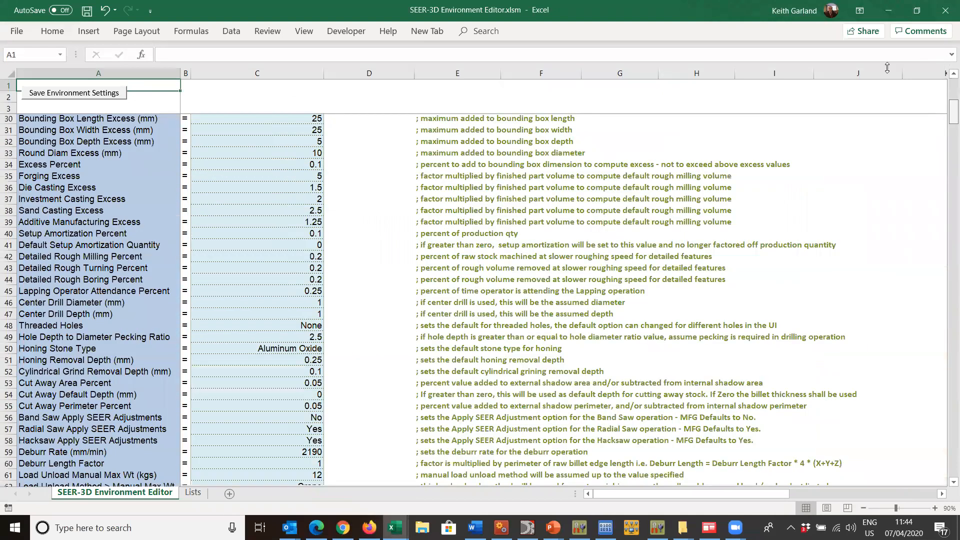
click(240, 154)
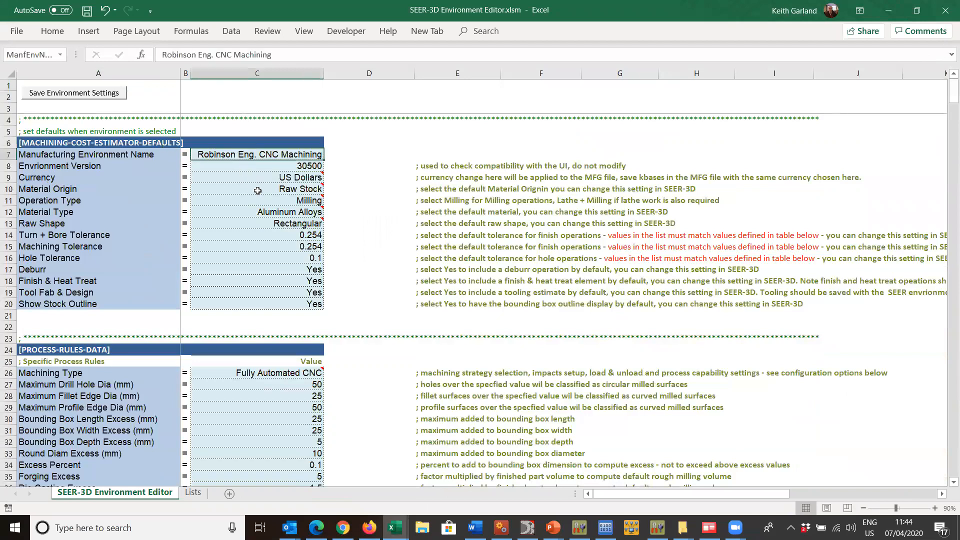
mouse_move(257, 190)
Set the environment's default Currency to British Pounds
click(297, 178)
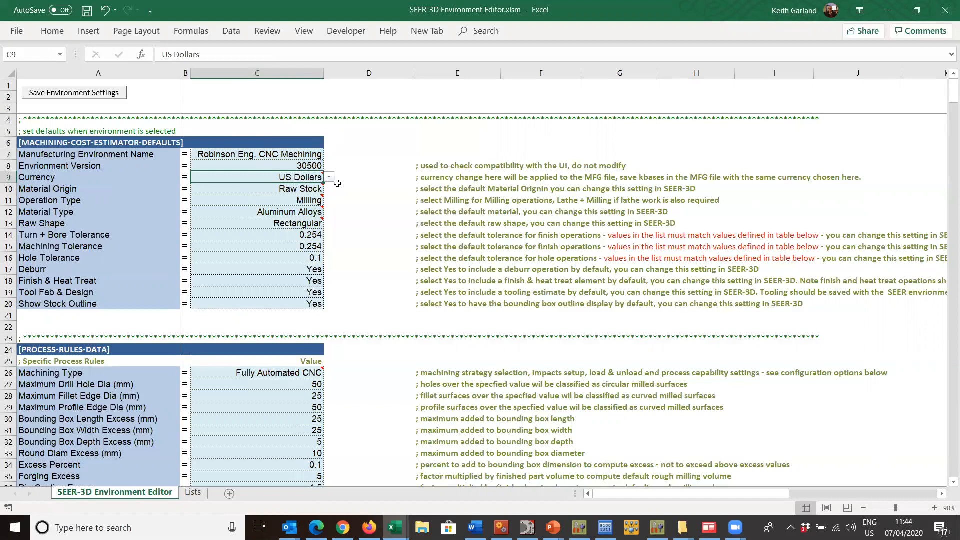
click(329, 178)
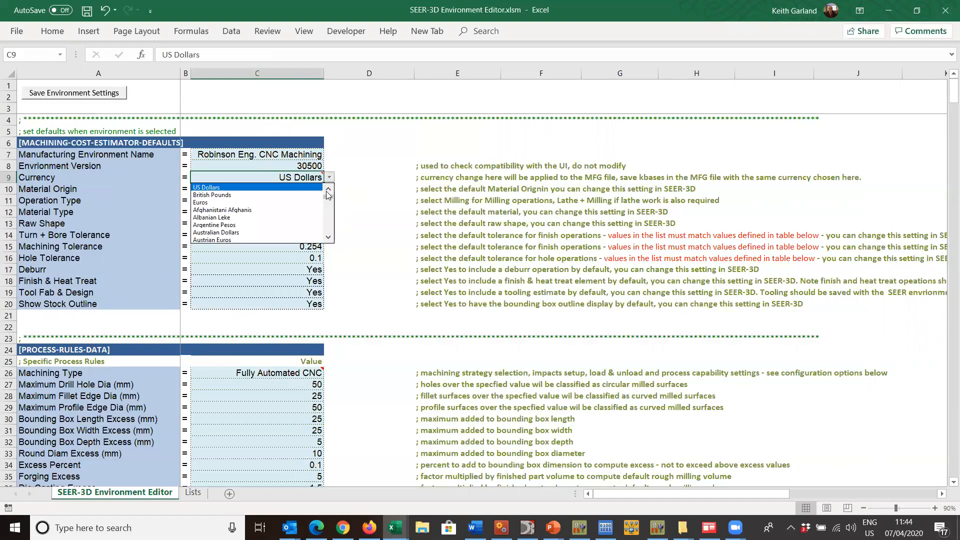
click(260, 195)
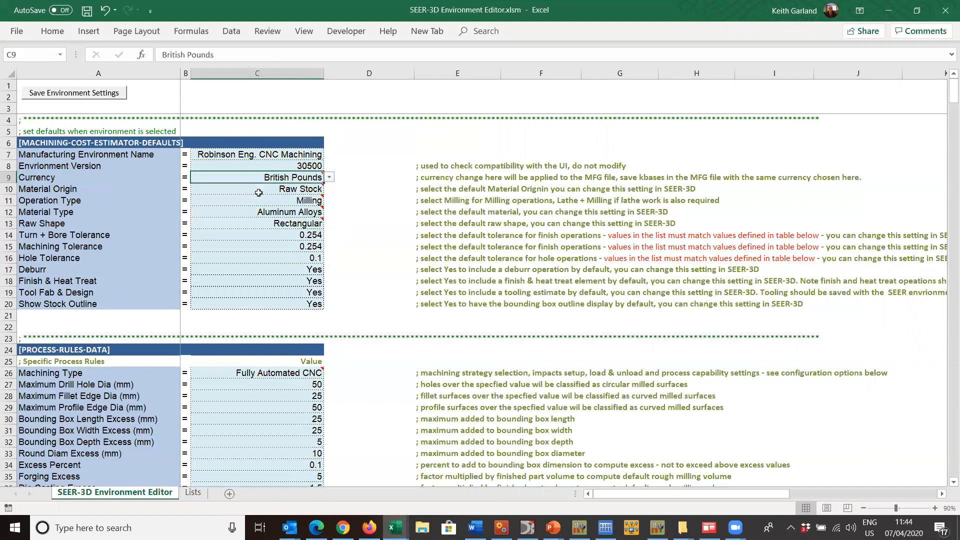
Review the default Material Origin and Operation Type choices, keeping Raw Stock and Milling
click(288, 193)
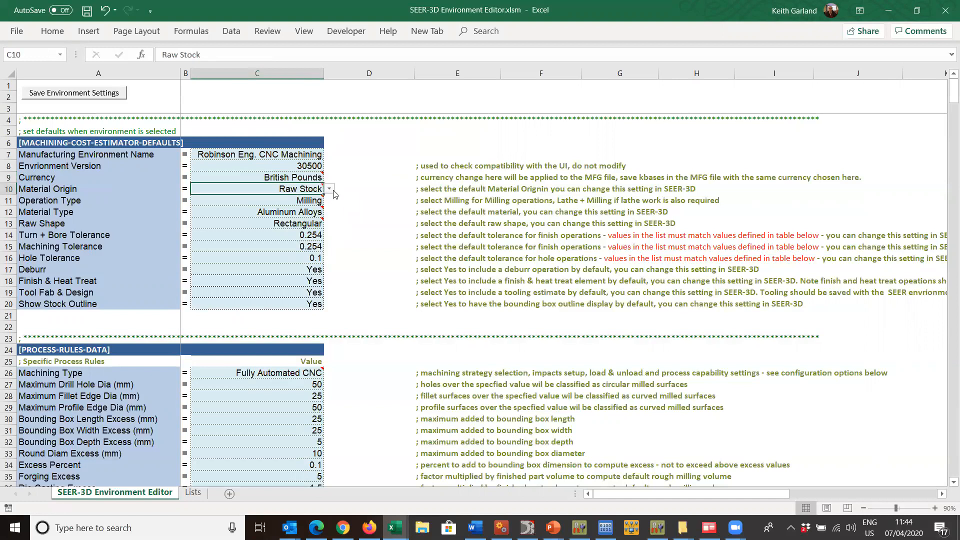
click(330, 190)
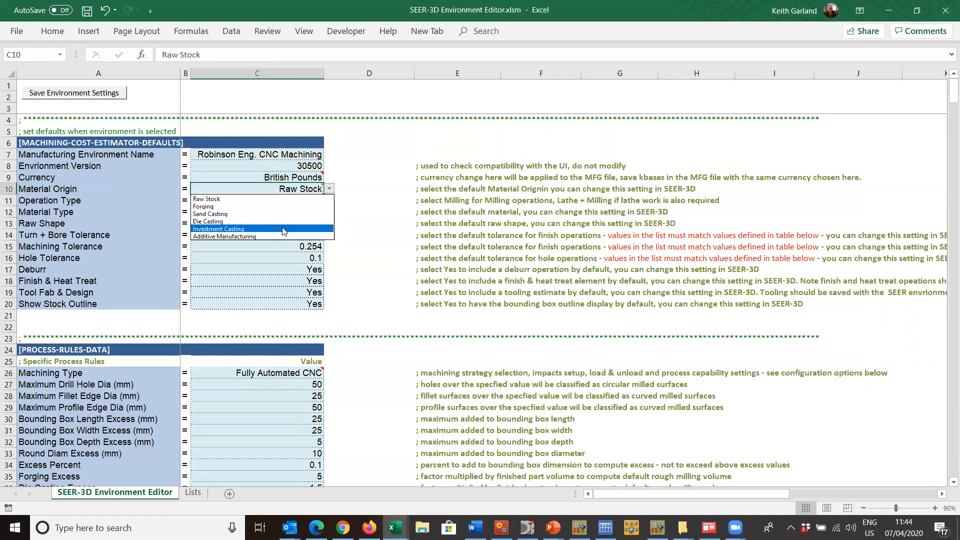
click(225, 200)
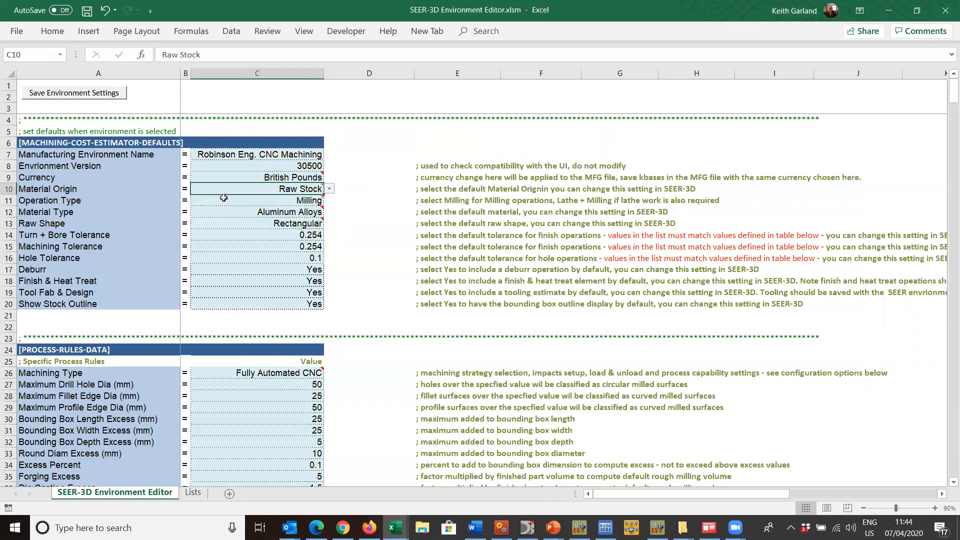
click(295, 200)
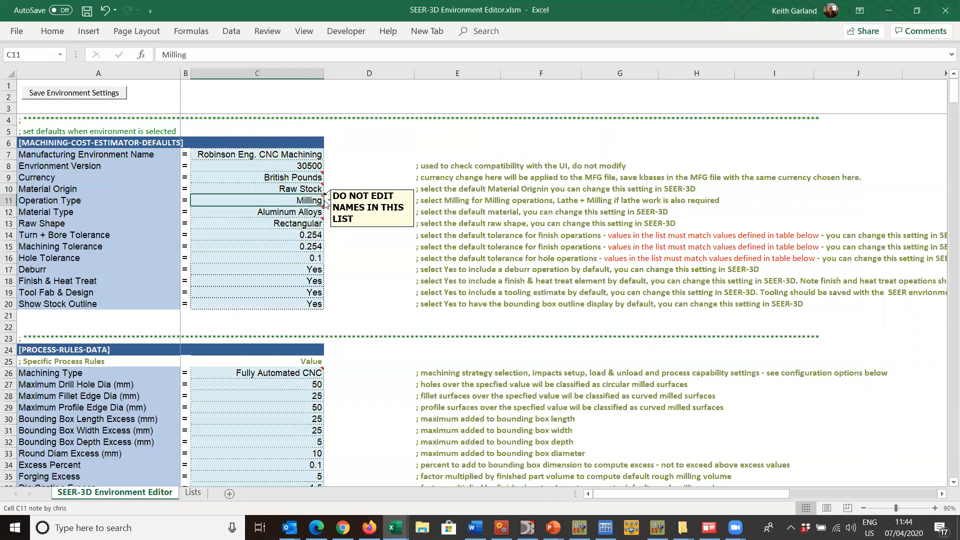
click(330, 201)
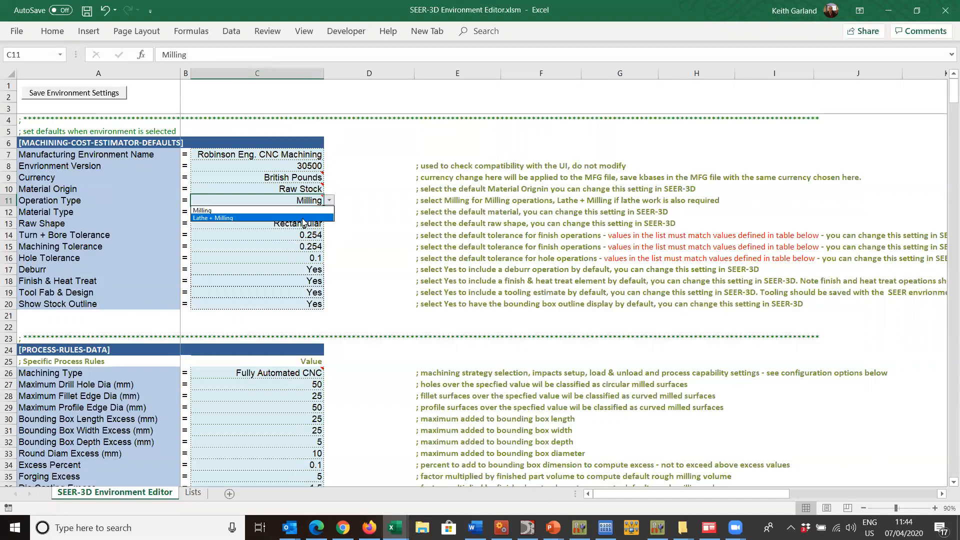
key(Escape)
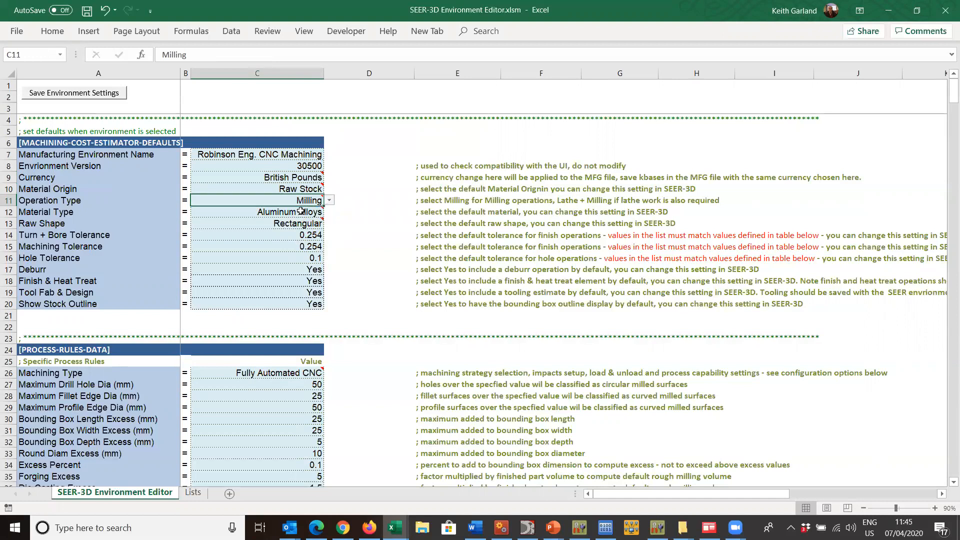
Set the default Material Type to Aluminum Lithium Alloys and check the Raw Shape default
click(311, 215)
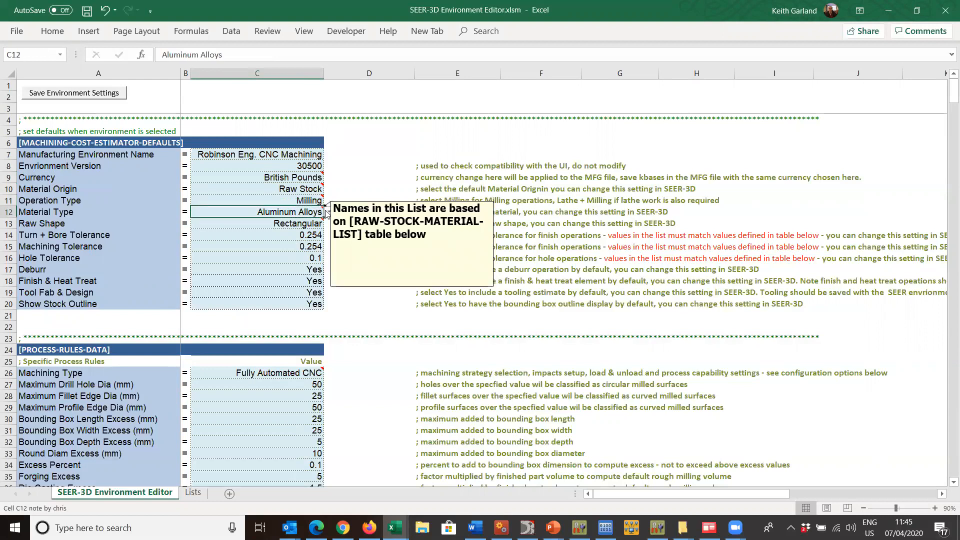
click(330, 213)
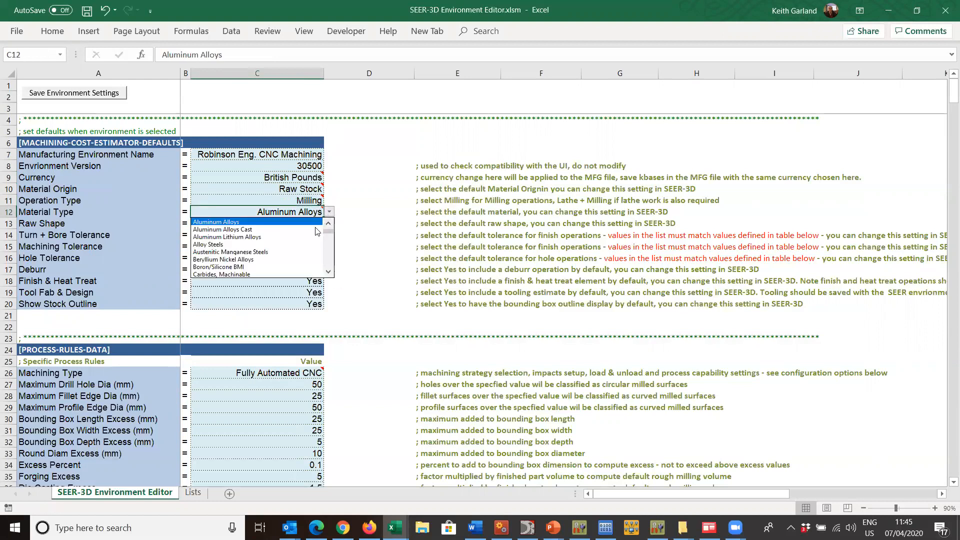
click(291, 238)
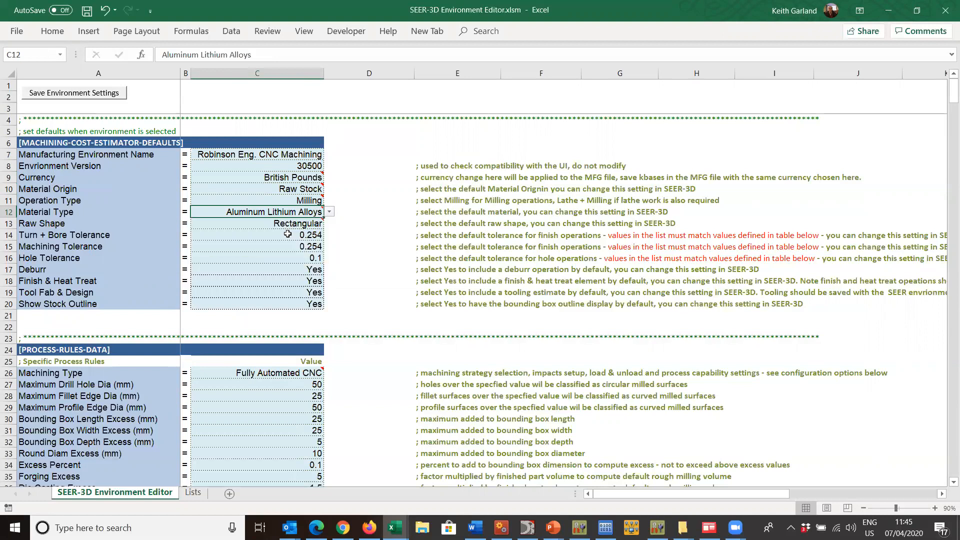
click(291, 224)
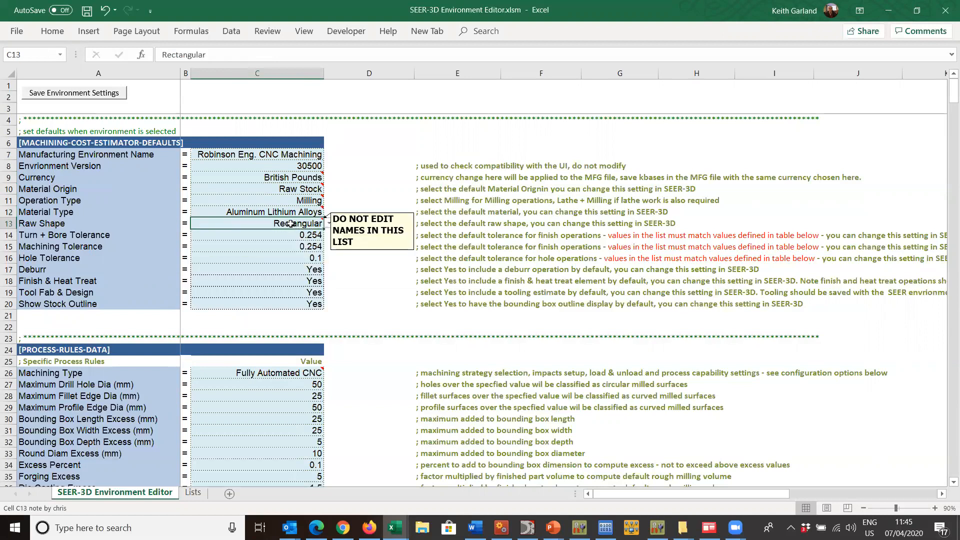
Set both the default Turn + Bore Tolerance and the Machining Tolerance to 0.1
click(308, 235)
click(329, 235)
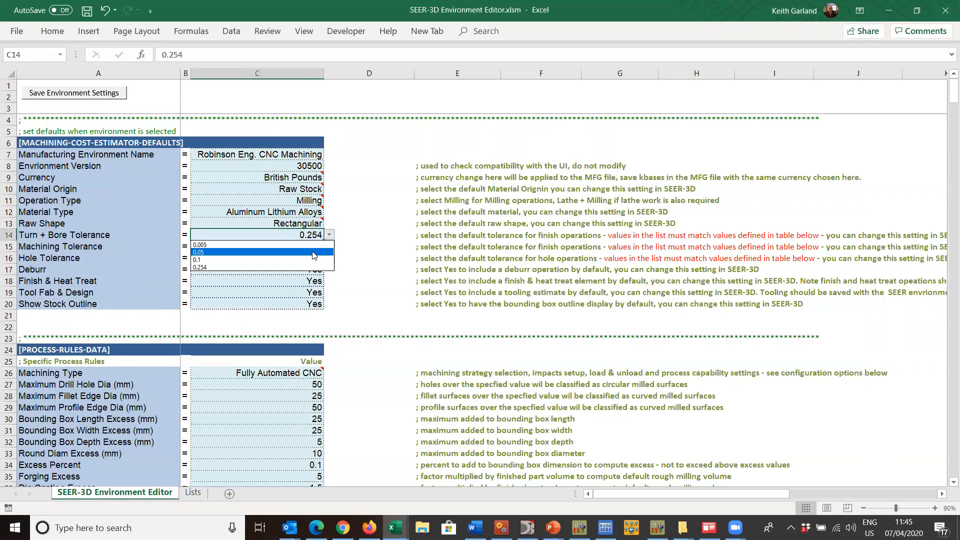
click(310, 259)
click(310, 247)
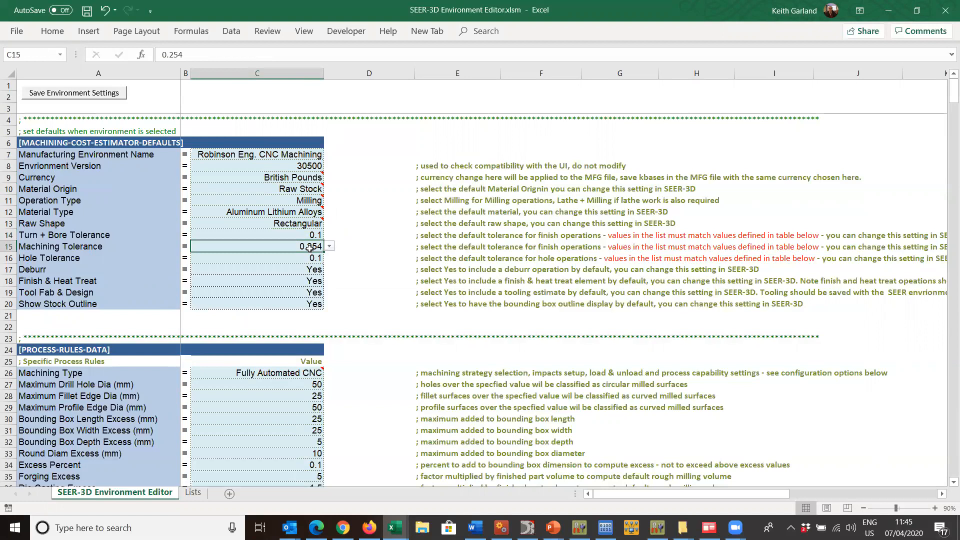
click(329, 246)
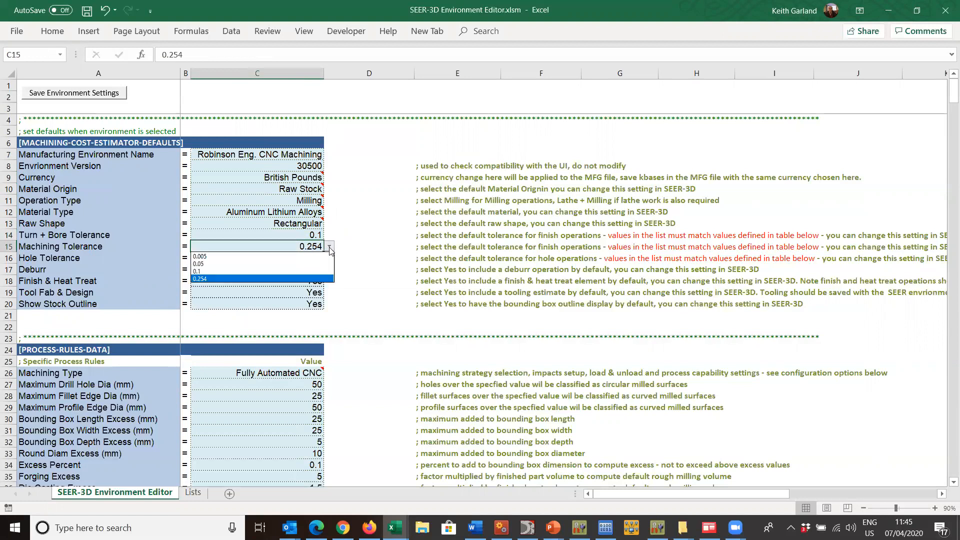
click(293, 270)
Check the defaults for Deburr, Finish & Heat Treat, Tool Fab & Design and Show Stock Outline
click(279, 269)
click(303, 283)
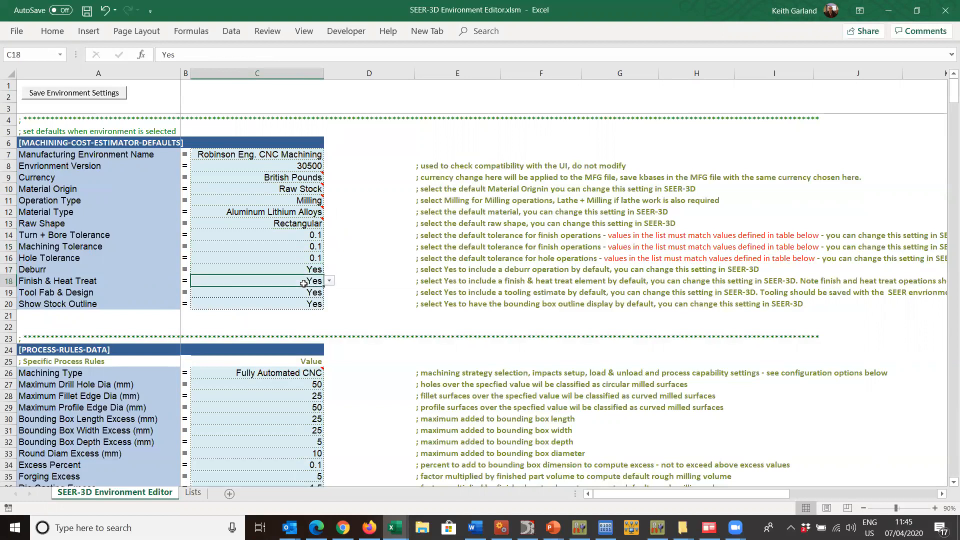
click(313, 294)
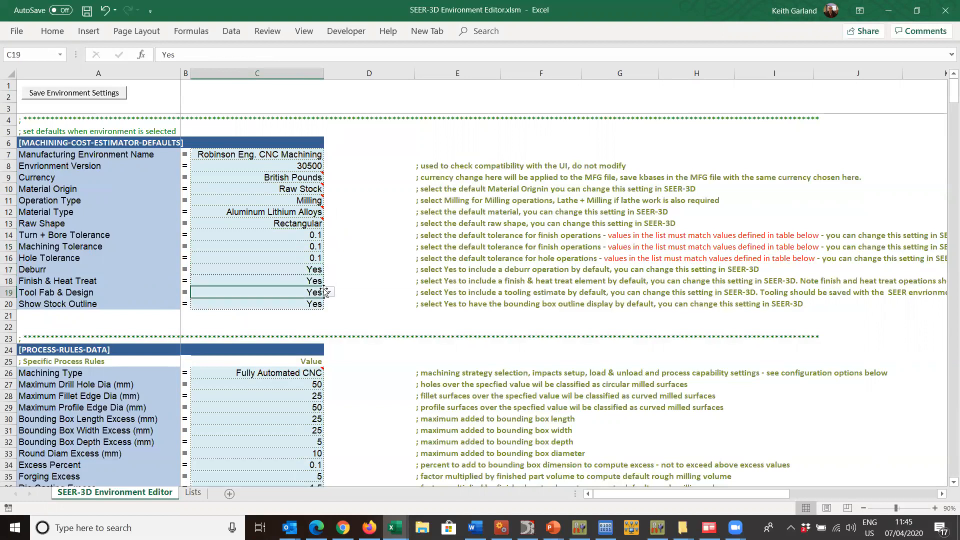
click(308, 304)
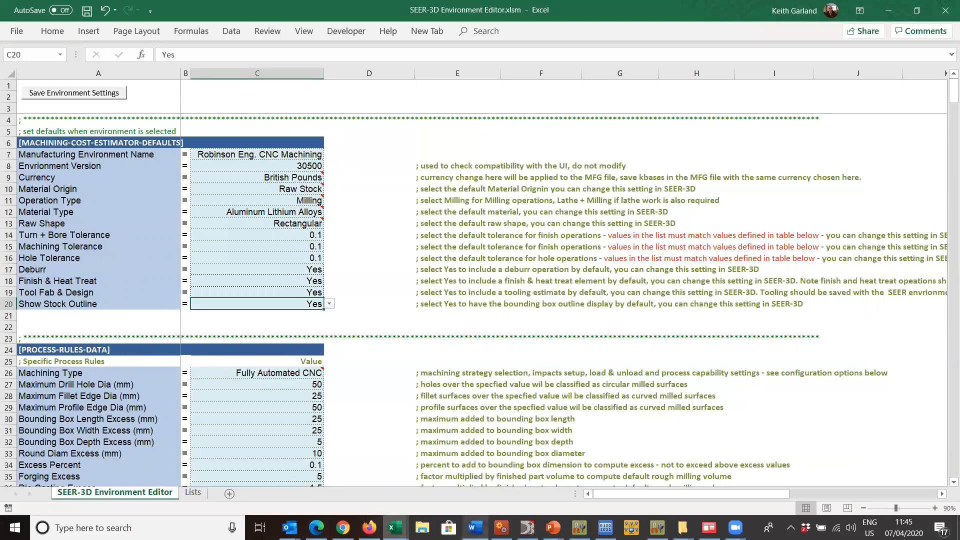
Switch to SEER-3D and examine the Gland Strut's Additional Options, toggling Finish & Heat Treat off and back on
click(527, 528)
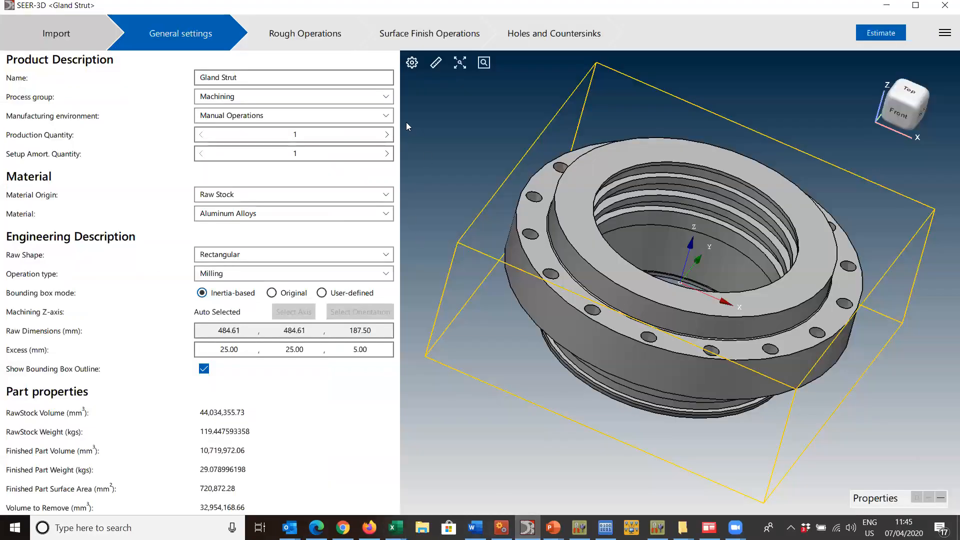
scroll(235, 413, down, 5)
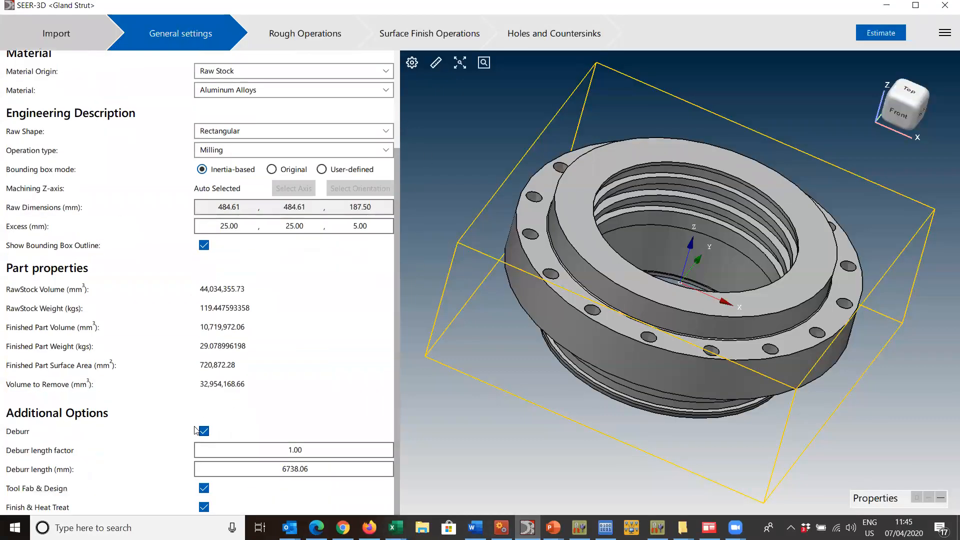
click(204, 507)
click(205, 507)
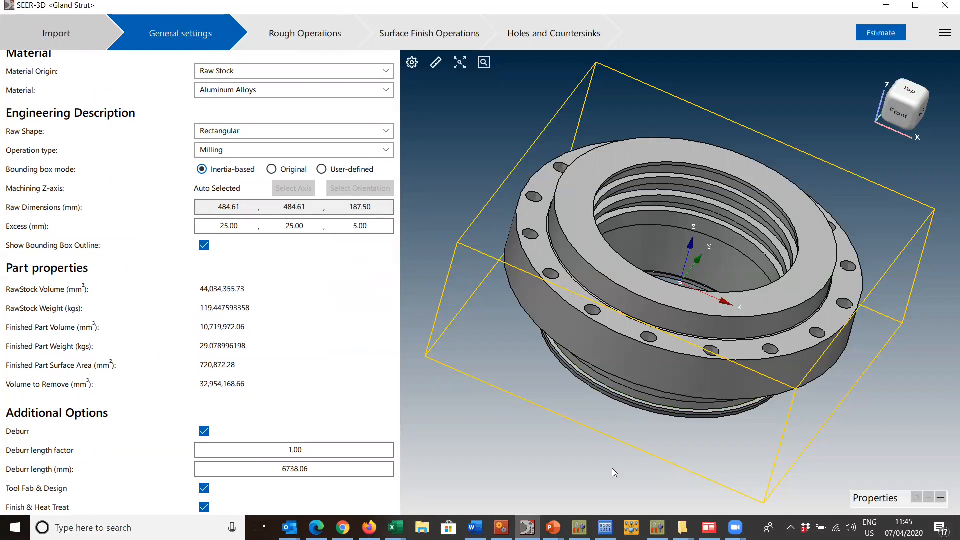
Return to the SEER-3D Environment Editor workbook in Excel and review the Machining Type options, keeping Fully Automated CNC
mouse_move(395, 526)
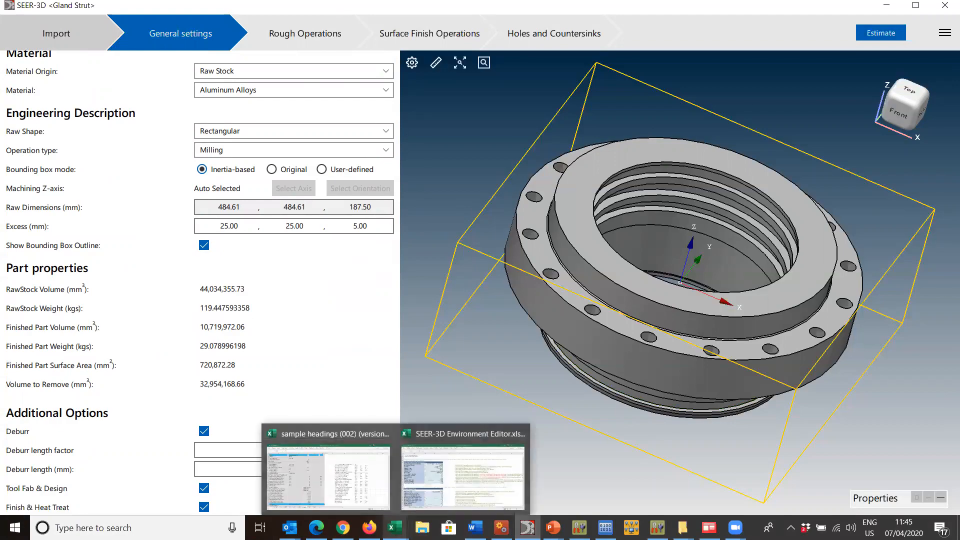
click(464, 473)
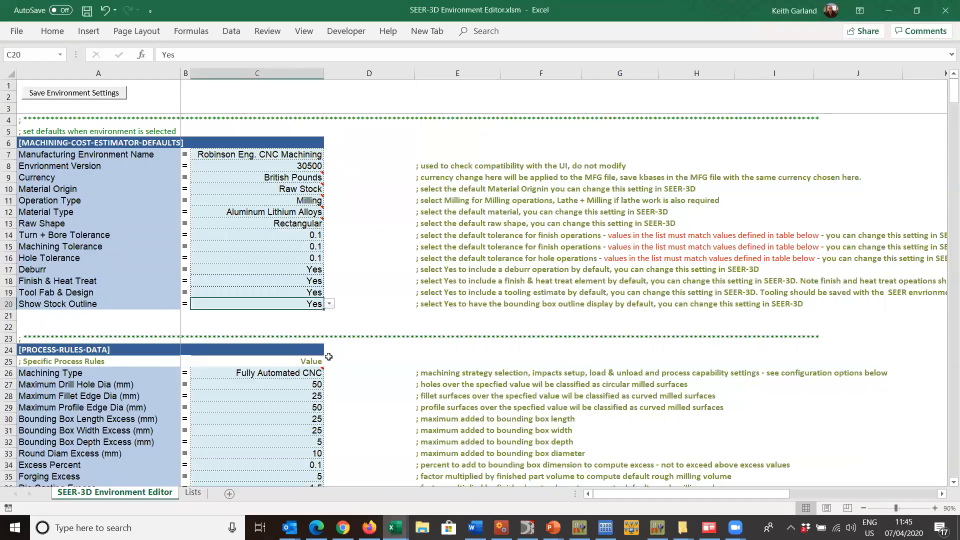
click(294, 371)
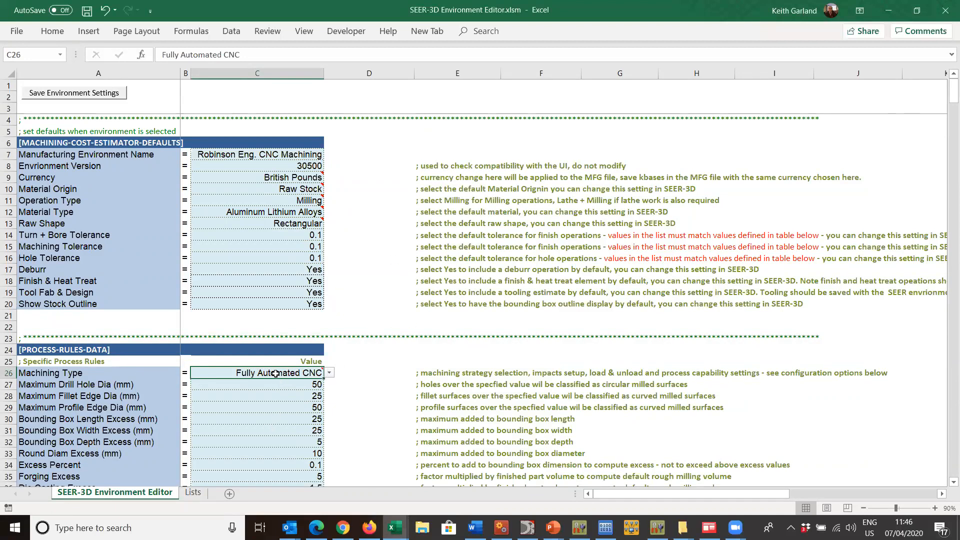
mouse_move(275, 374)
click(329, 374)
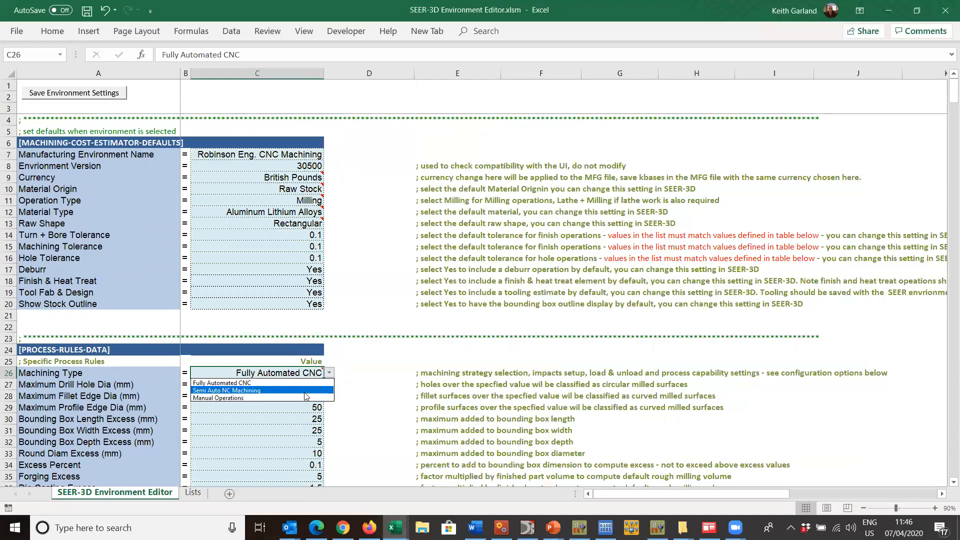
click(362, 385)
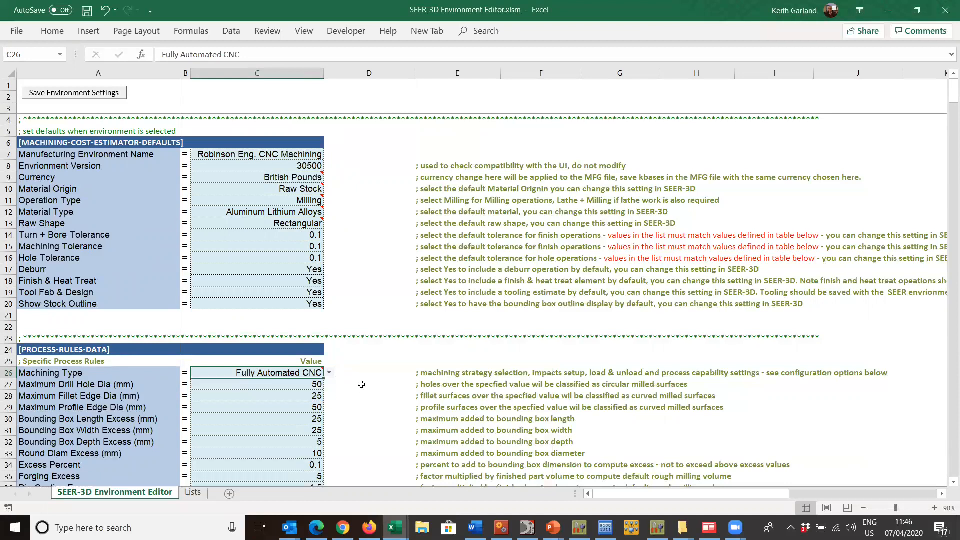
Set the Bounding Box Length and Width Excess to 15 mm each and the Depth Excess to 10 mm
click(293, 384)
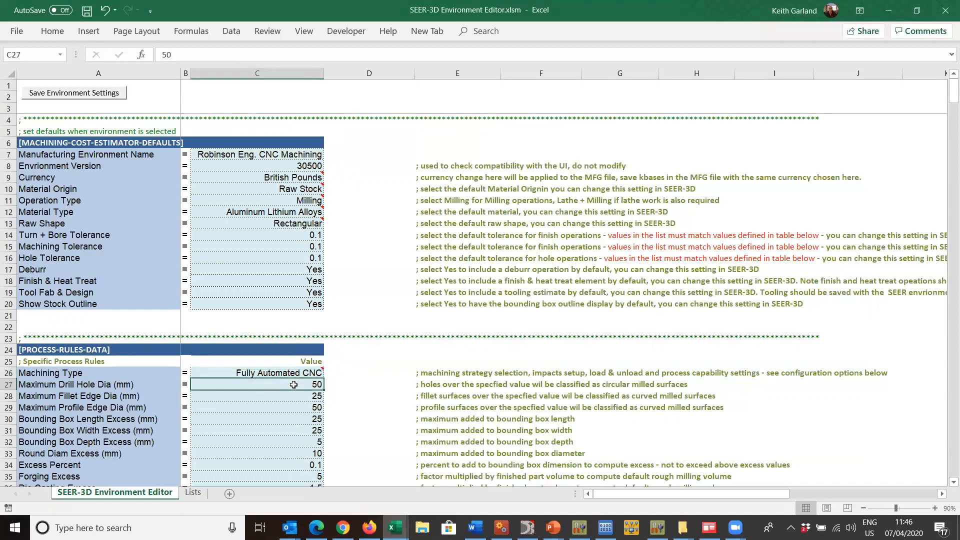
key(Down)
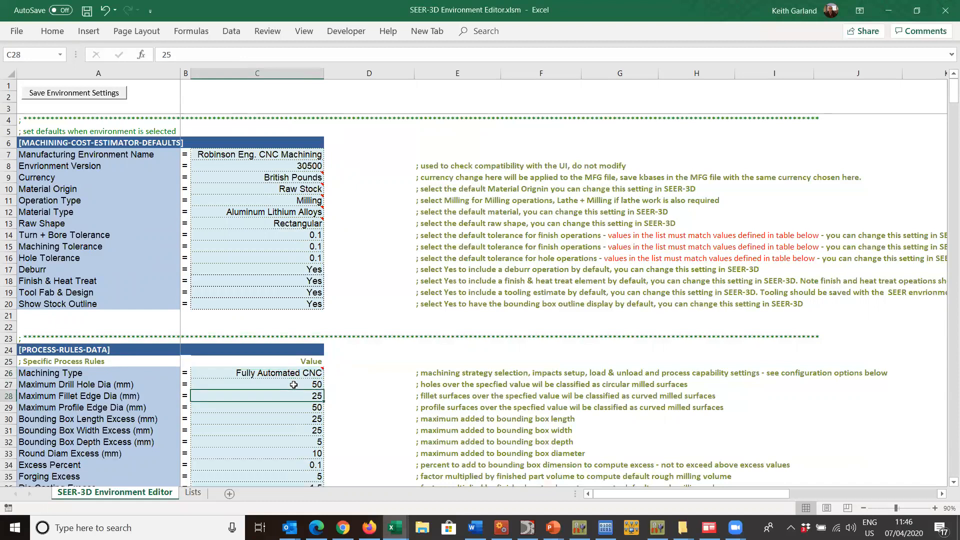
key(Down)
key(Down)
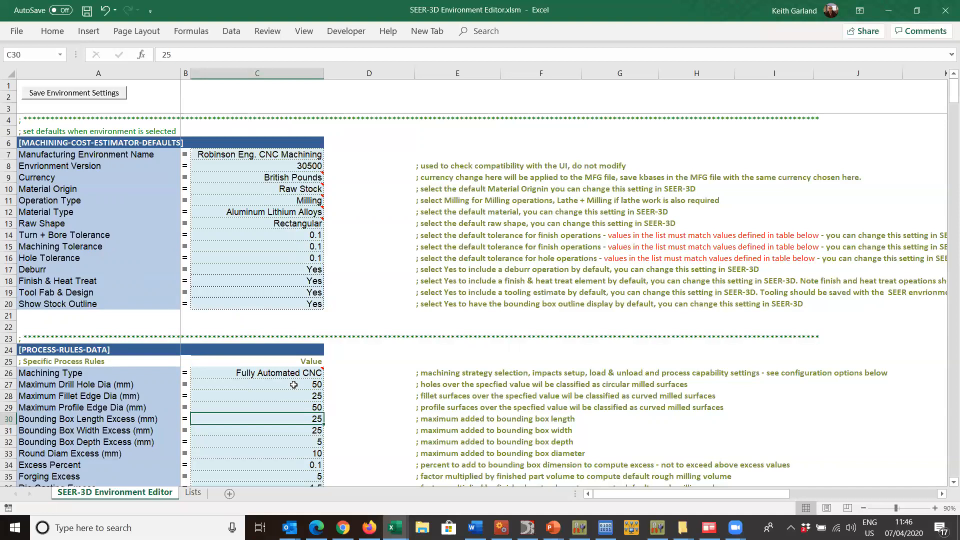
text(15)
key(Return)
text(15)
key(Return)
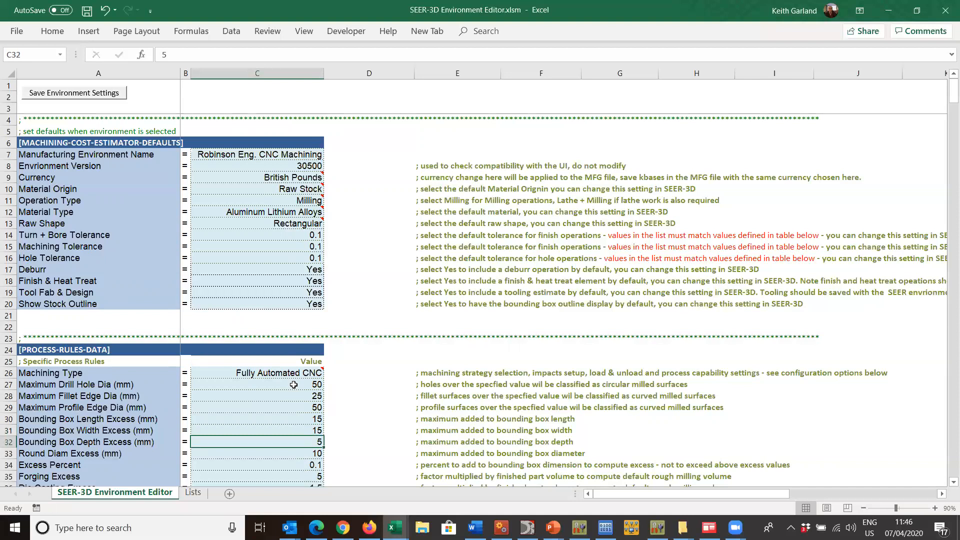
text(10)
key(Return)
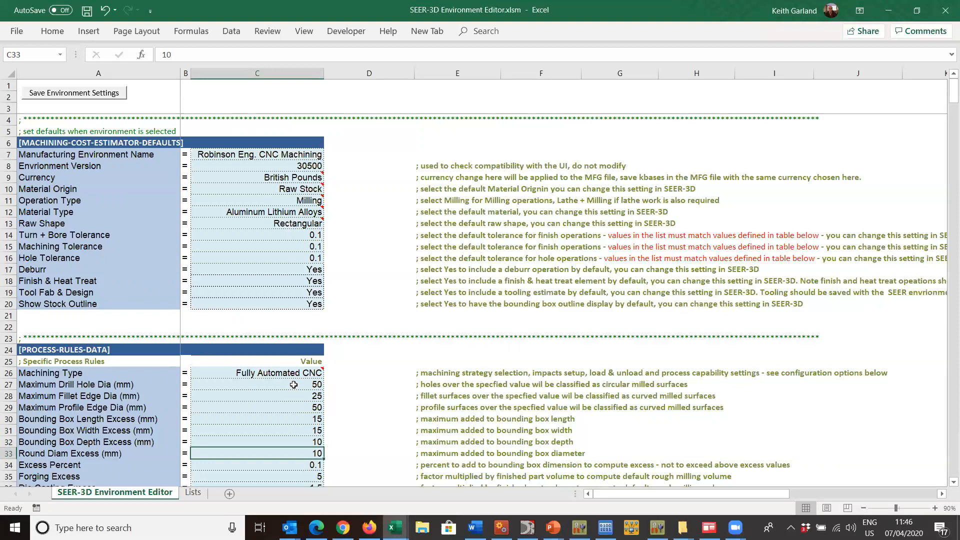
Review the remaining process rules down to Cut Away Default Depth, highlighting the values from Forging Excess to Setup Amortization Percent
key(Return)
key(Return)
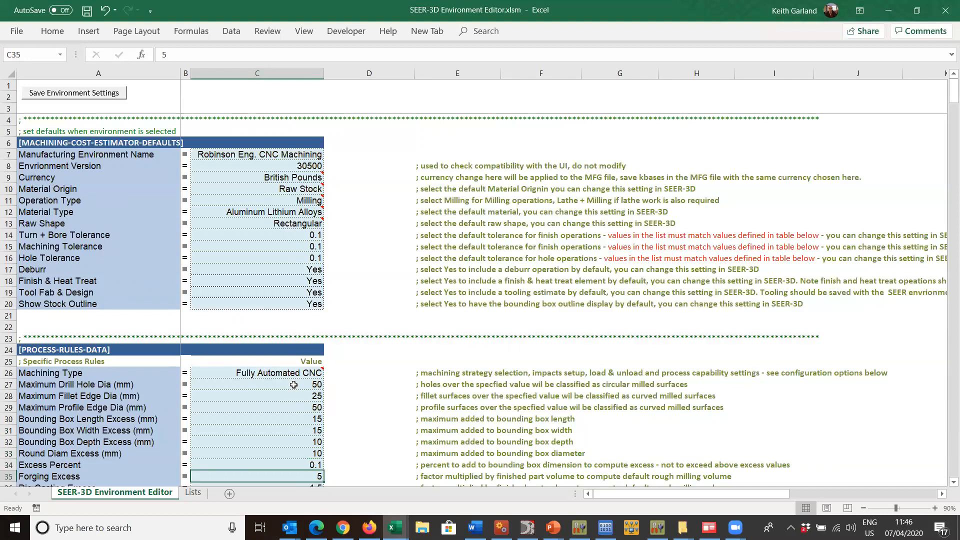
key(Return)
key(Return)
key(Return)
key(Return)
key(Return)
key(Return)
key(Return)
key(Return)
key(Return)
key(Return)
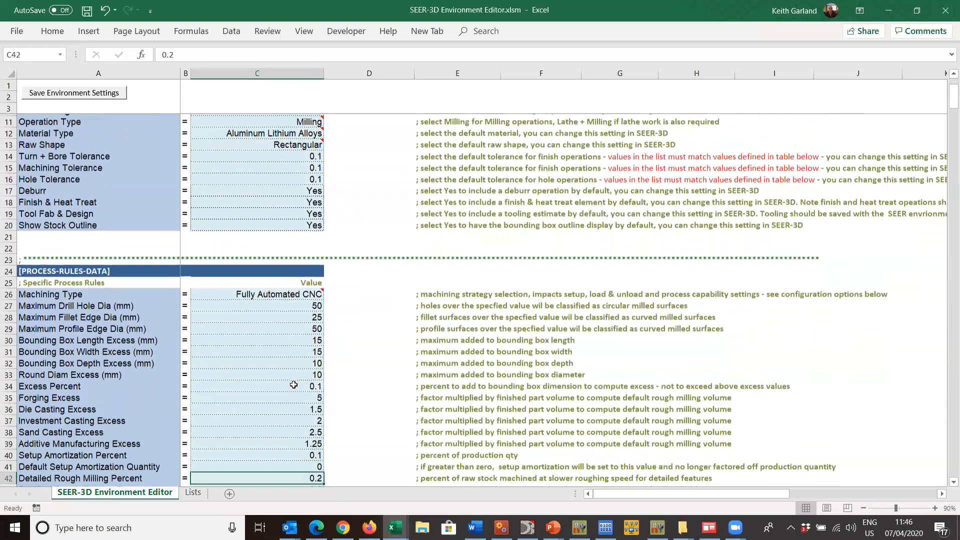
key(Return)
key(Return)
key(Return)
key(Return)
key(Return)
key(Return)
key(Return)
key(Return)
key(Return)
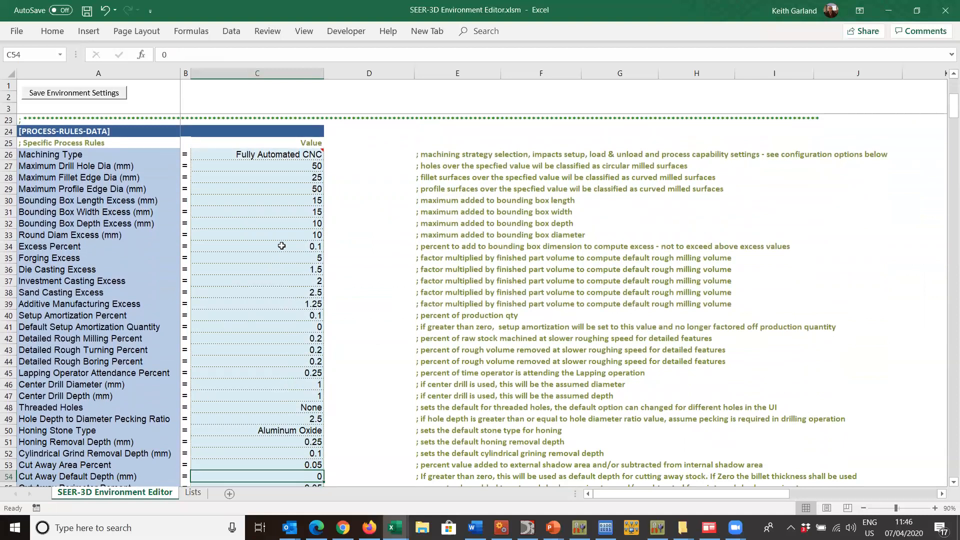
drag(288, 258, 285, 320)
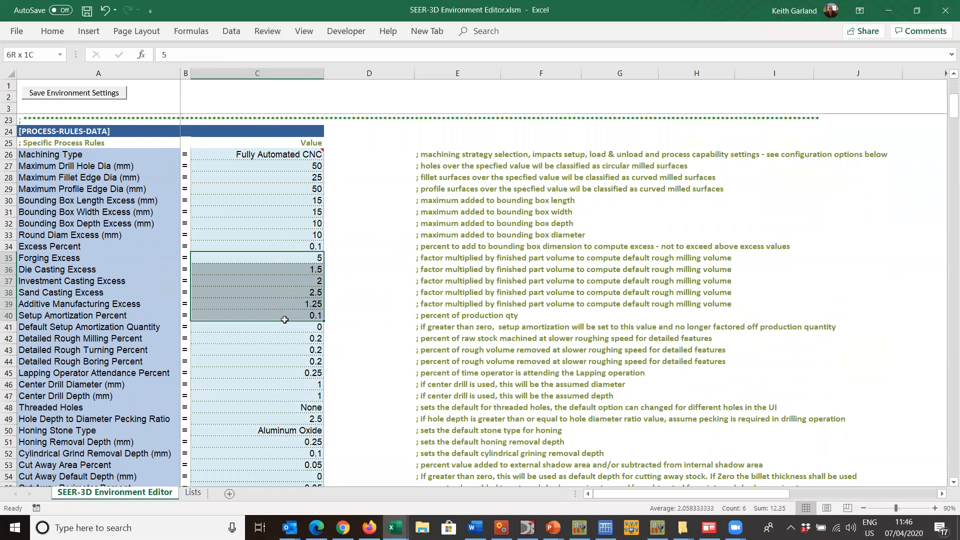
Set the Default Setup Amortization Quantity to 25
click(248, 330)
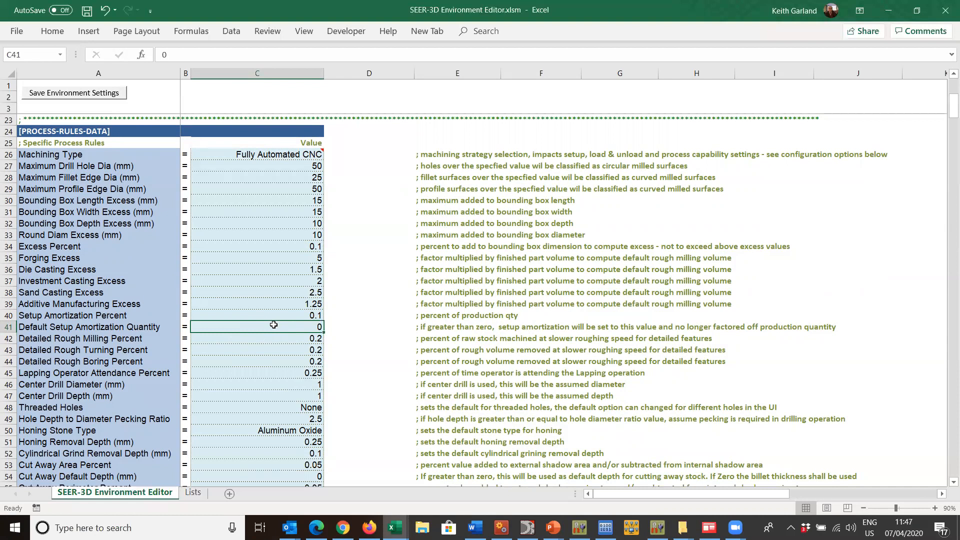
text(25)
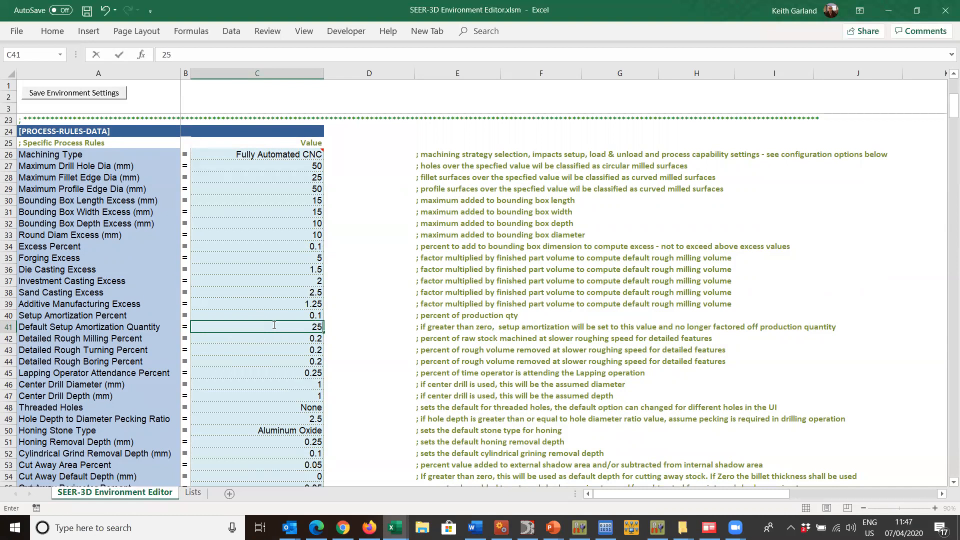
key(Return)
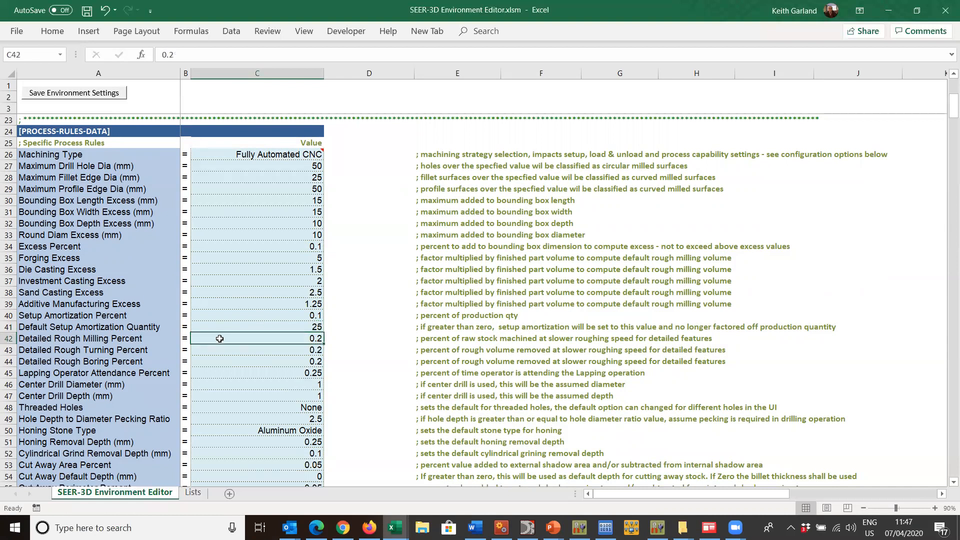
Set the Center Drill Diameter and the Center Drill Depth to 3 mm each
click(302, 383)
click(307, 395)
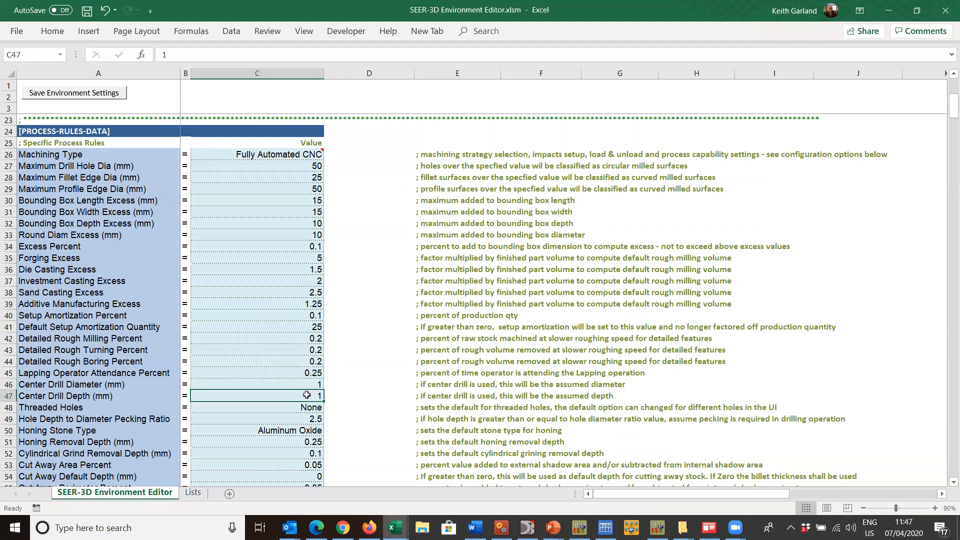
click(308, 384)
text(3)
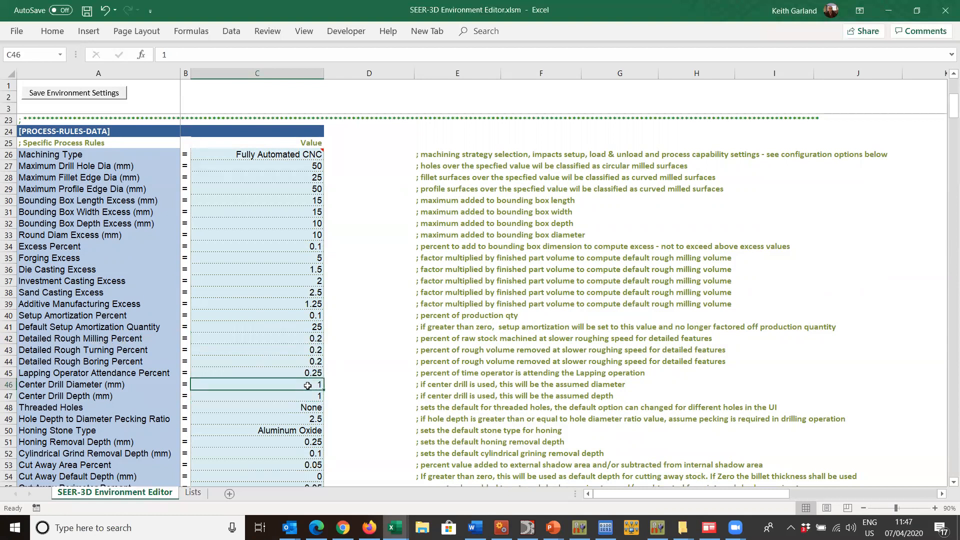
key(Return)
text(3)
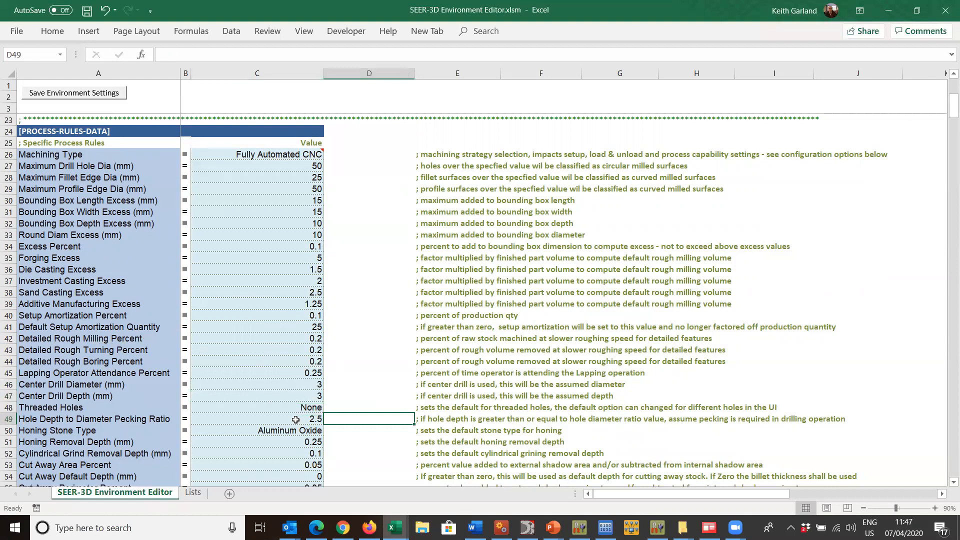
Review the process rules from Hole Depth to Diameter Pecking Ratio down to the saw adjustment settings
click(294, 418)
key(Down)
key(Down)
key(Down)
key(Down)
key(Down)
key(Down)
key(Down)
key(Down)
key(Down)
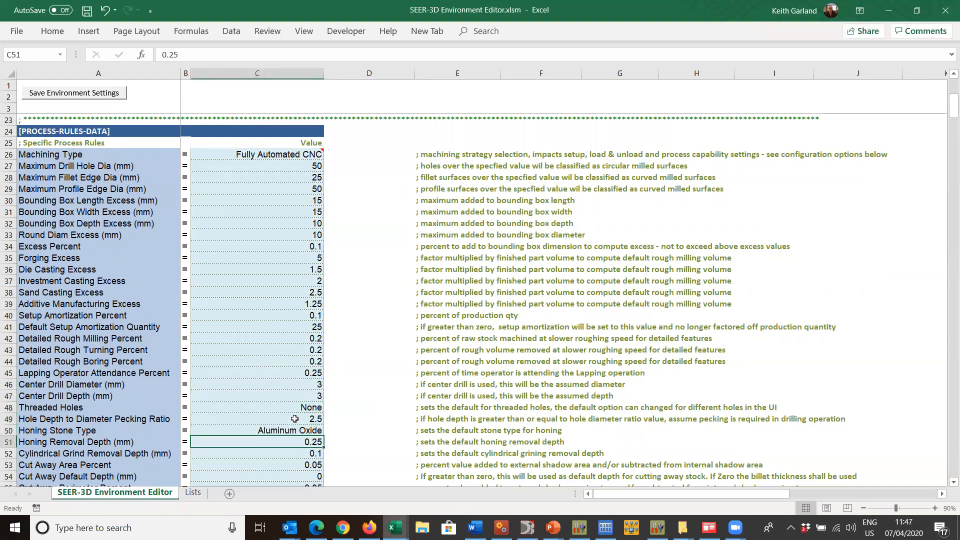
key(Down)
key(Down)
key(Down)
key(Down)
key(Down)
key(Down)
key(Down)
key(Down)
key(Down)
key(Down)
key(Down)
key(Down)
key(Down)
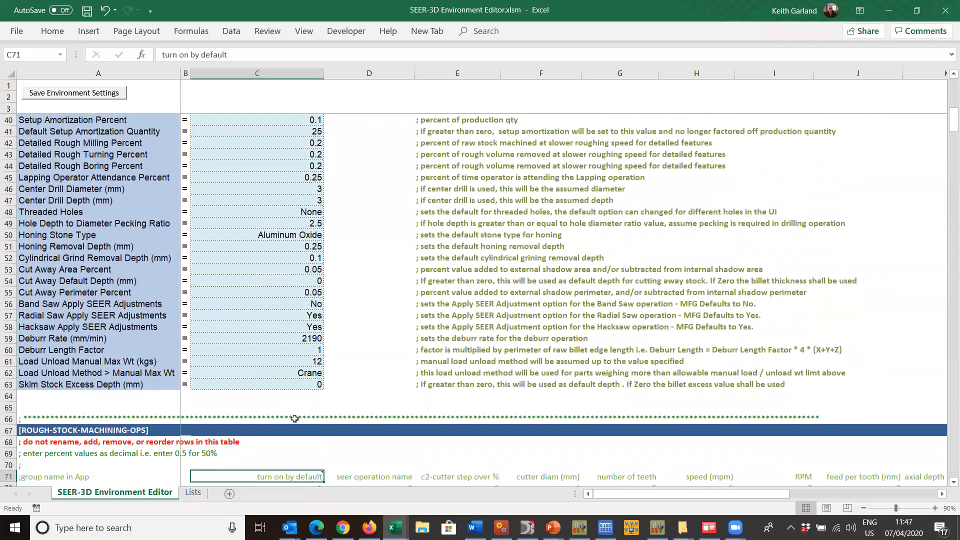
click(290, 273)
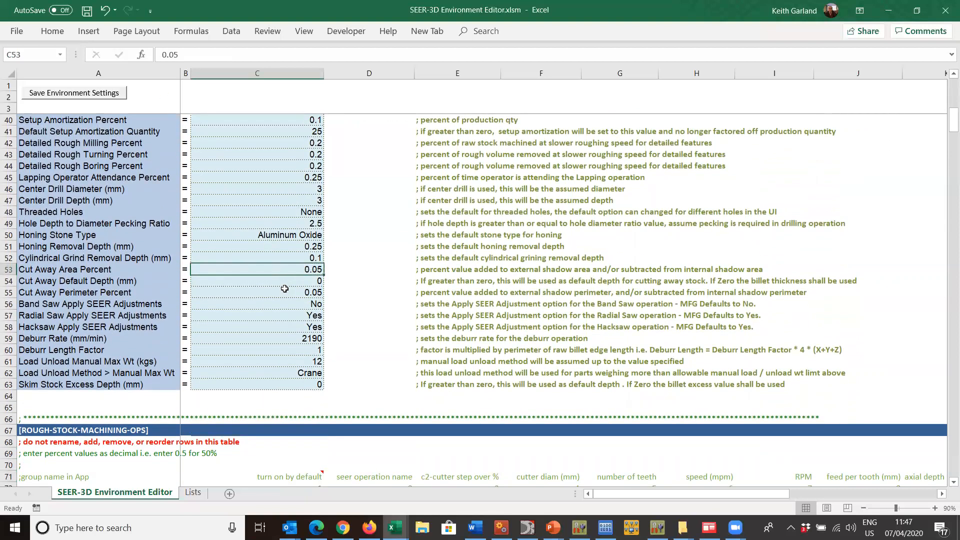
click(257, 303)
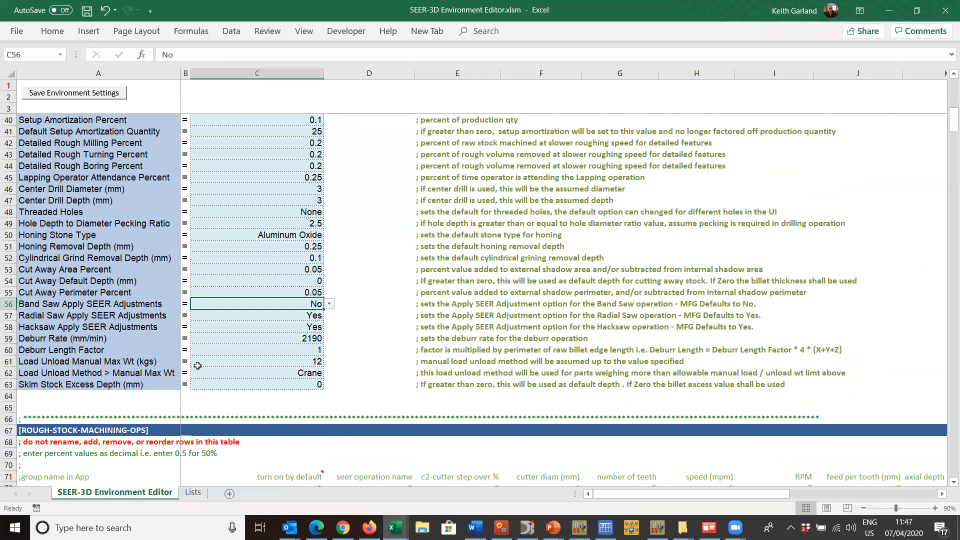
Set the Deburr Rate to 3000 mm/min and the Deburr Length Factor to 1.25, checking the remaining load/unload and skim stock rules
click(263, 339)
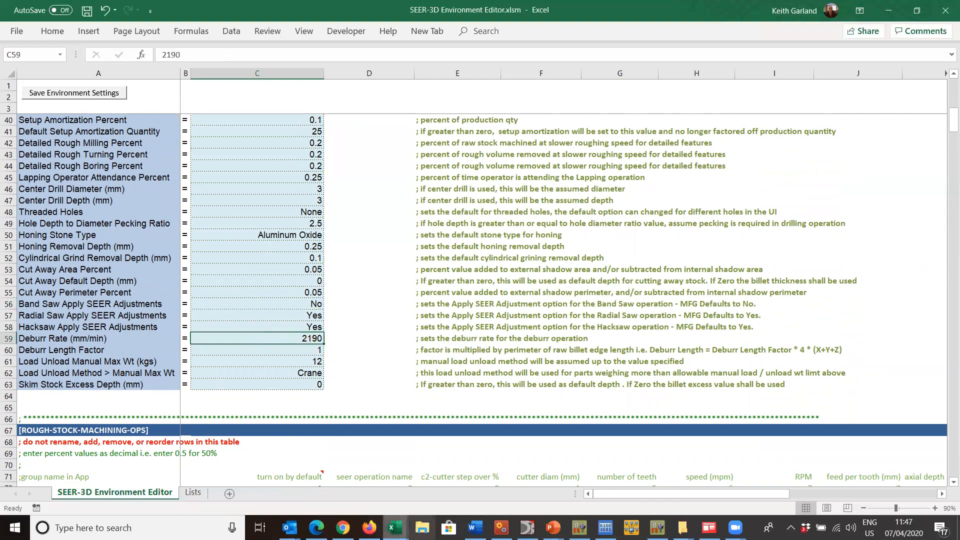
text(3000)
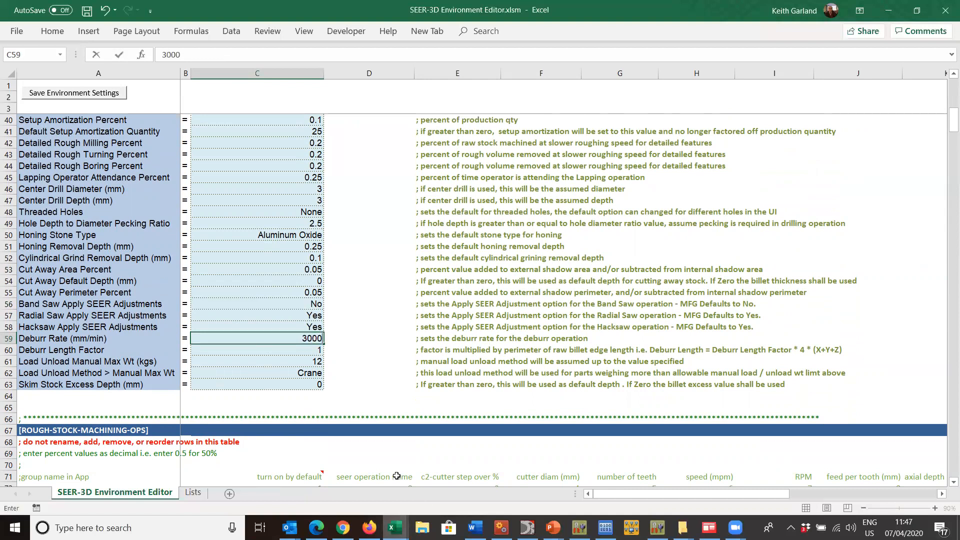
click(285, 352)
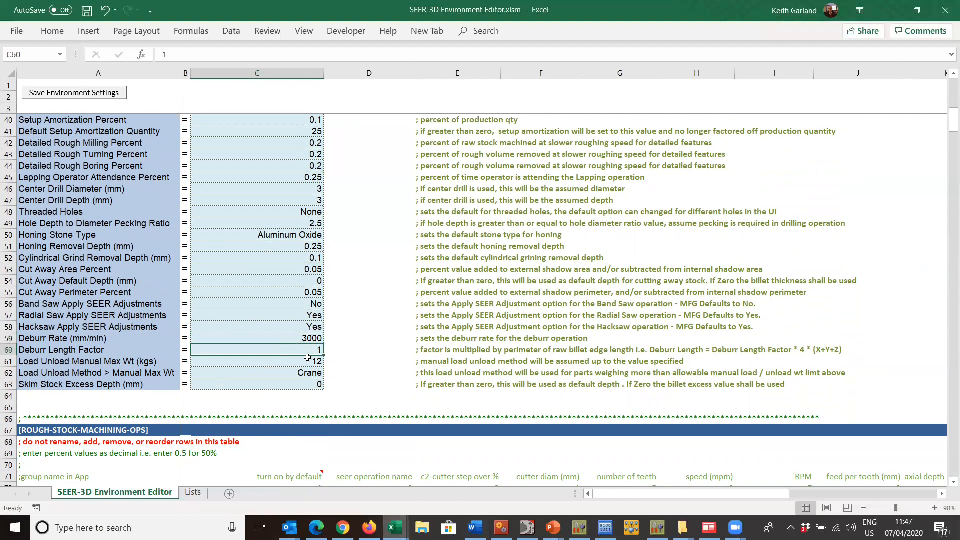
text(1.25)
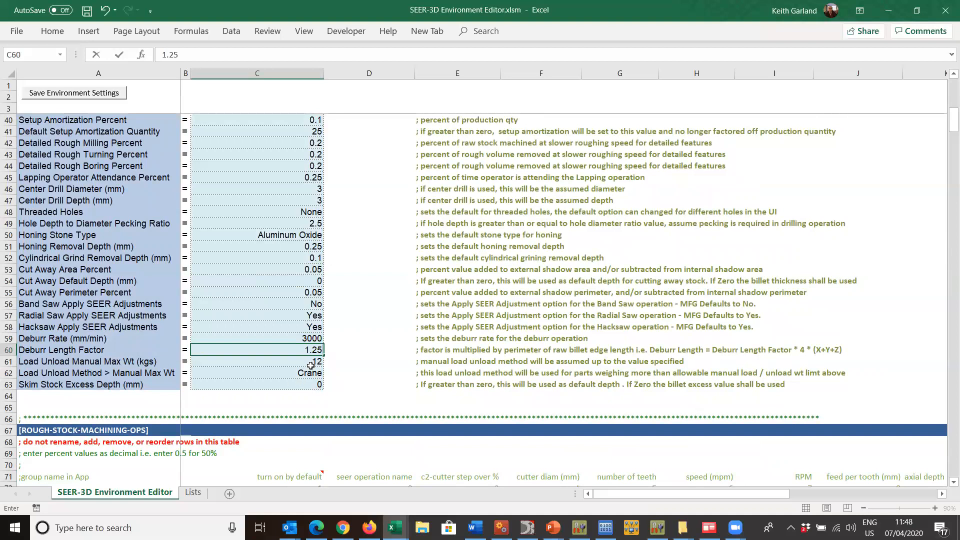
click(315, 375)
click(309, 358)
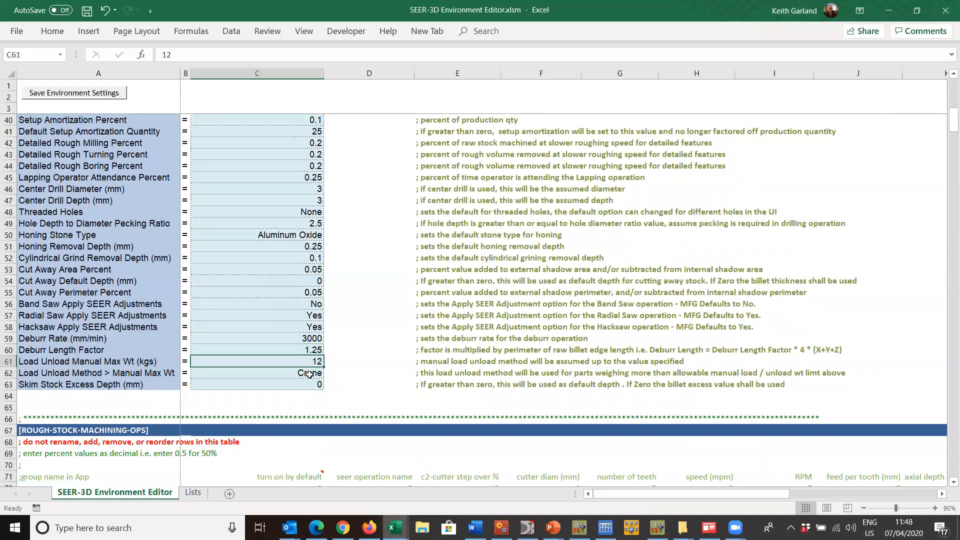
click(311, 371)
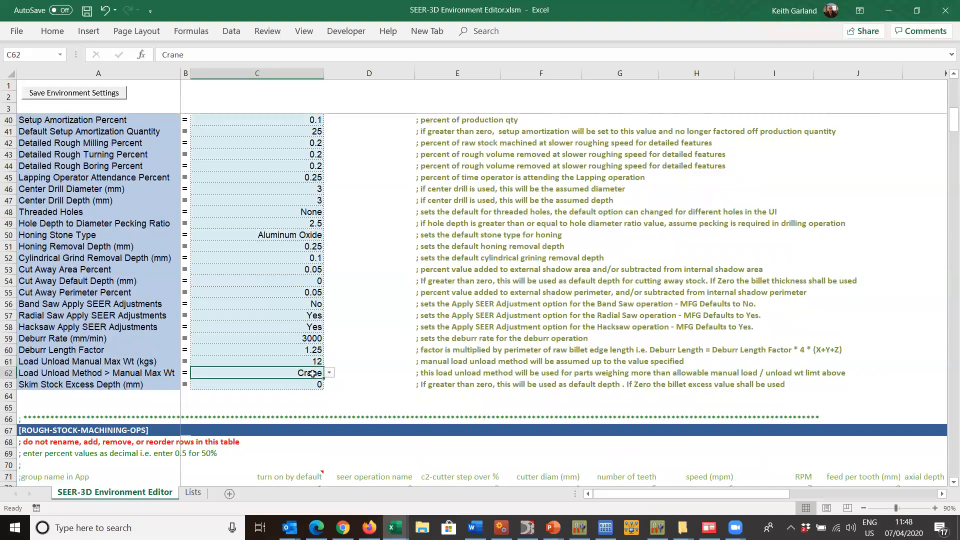
click(304, 405)
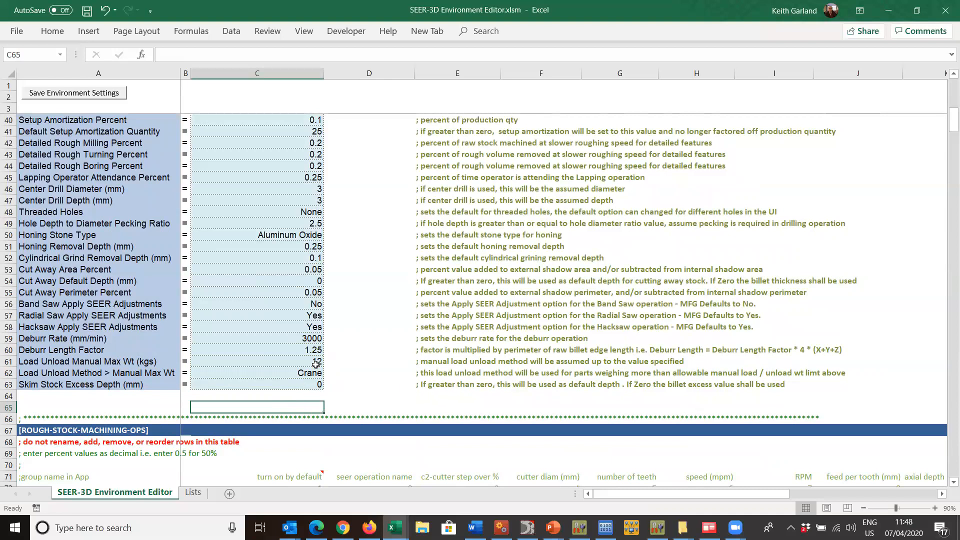
click(317, 384)
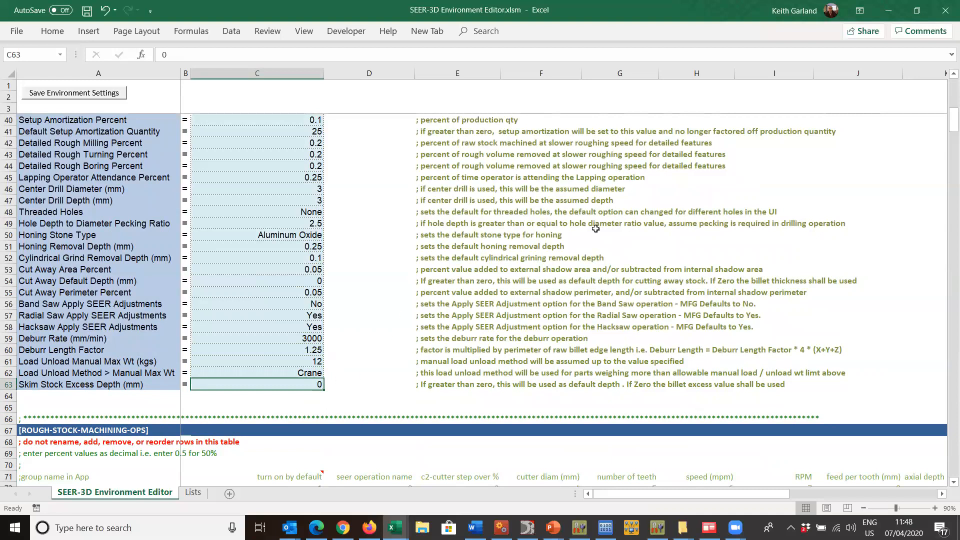
In the rough stock machining operations, turn on Skim Stock Excess and Skim Stock Excess Finish Pass by default by choosing Yes
drag(946, 124, 945, 139)
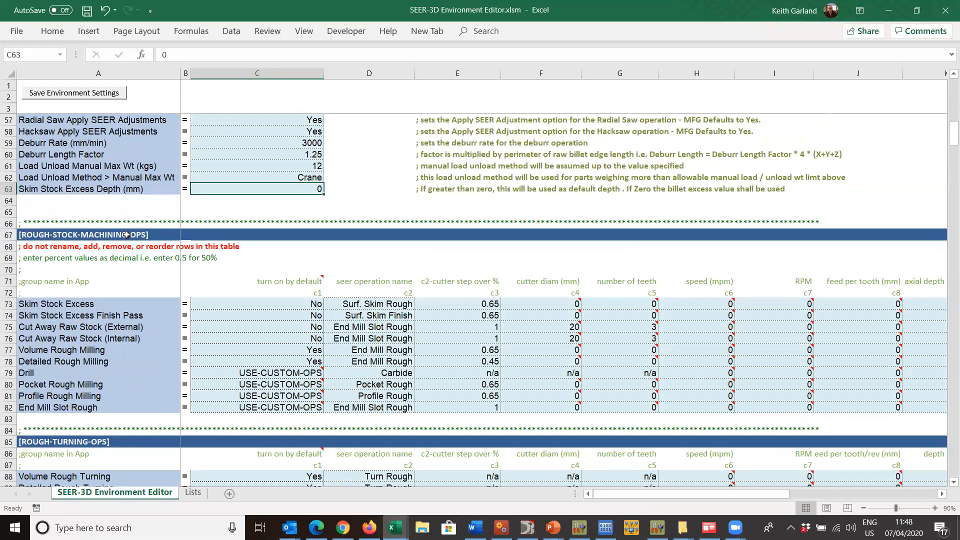
click(75, 304)
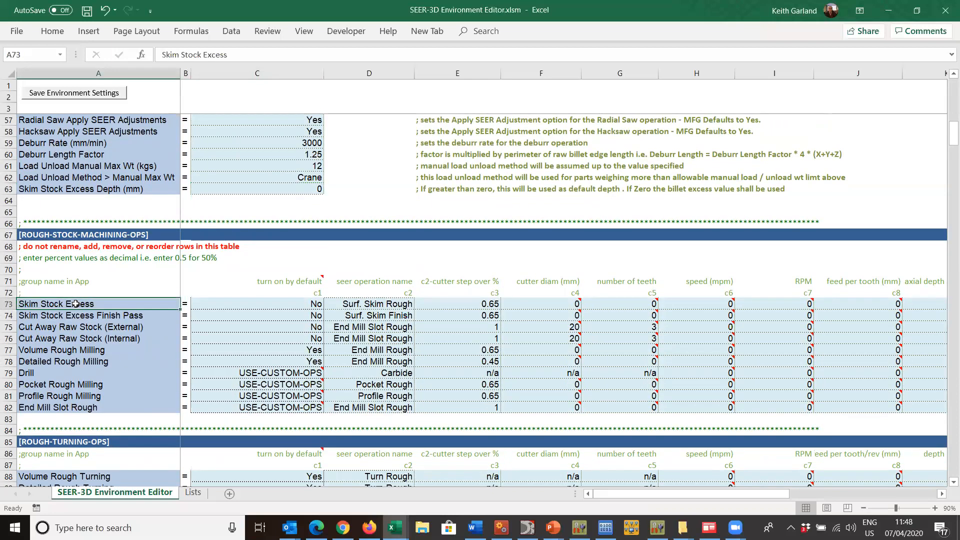
click(284, 303)
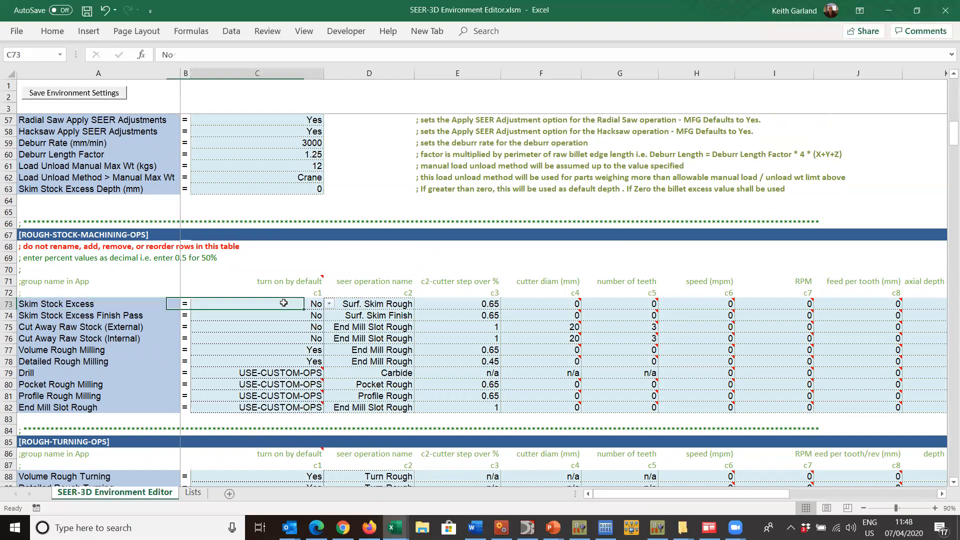
click(330, 304)
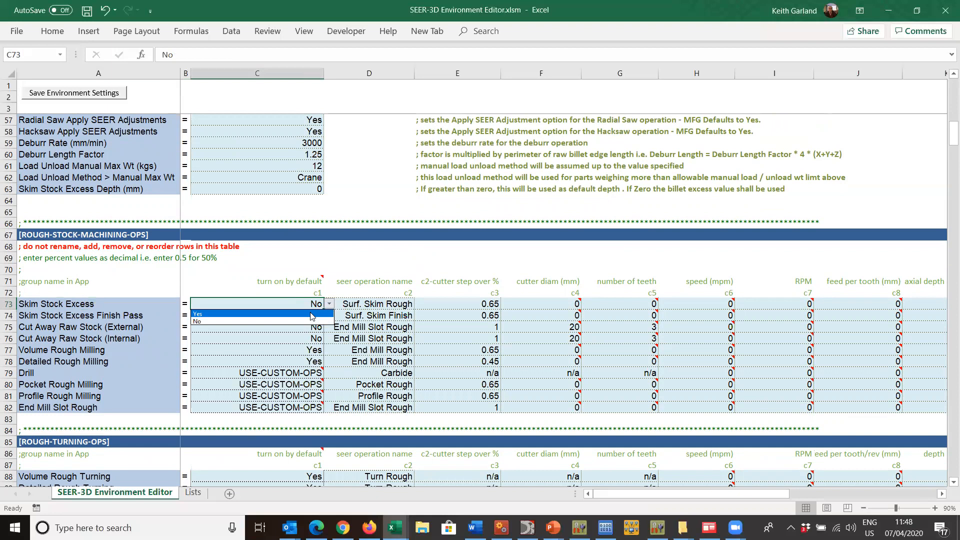
click(312, 315)
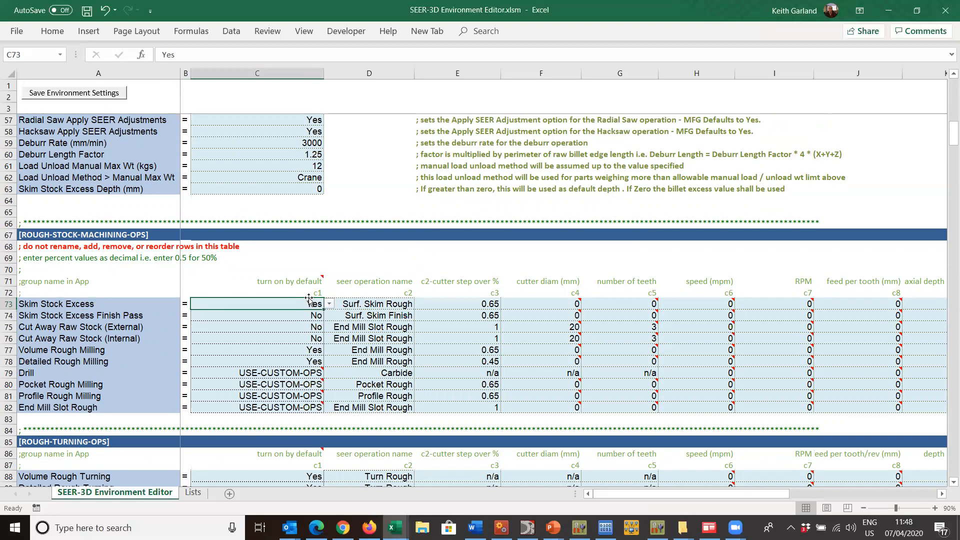
click(346, 303)
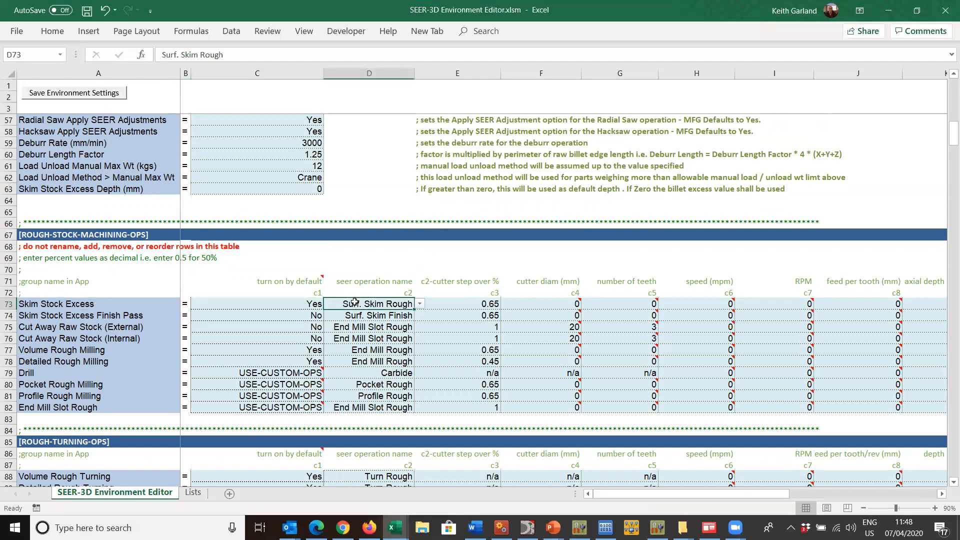
click(258, 318)
click(330, 316)
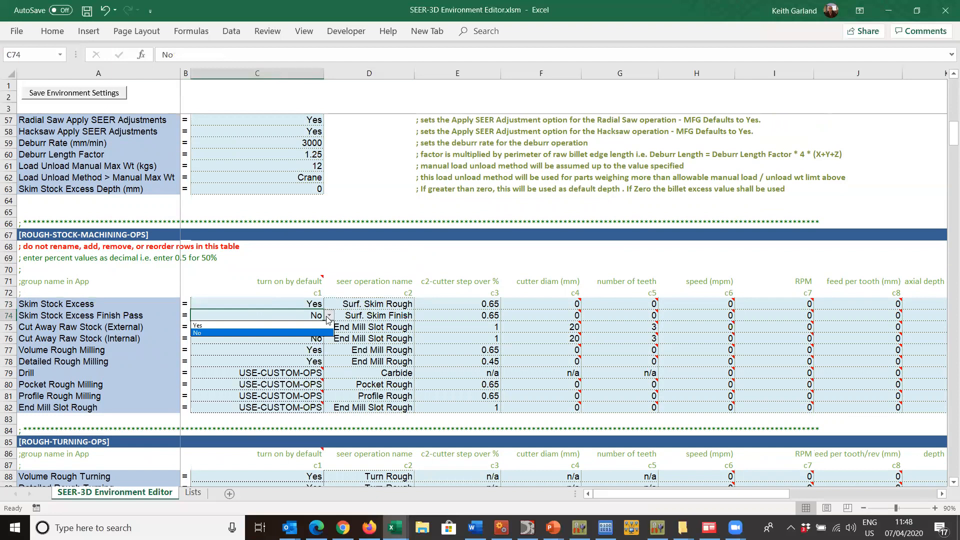
click(321, 325)
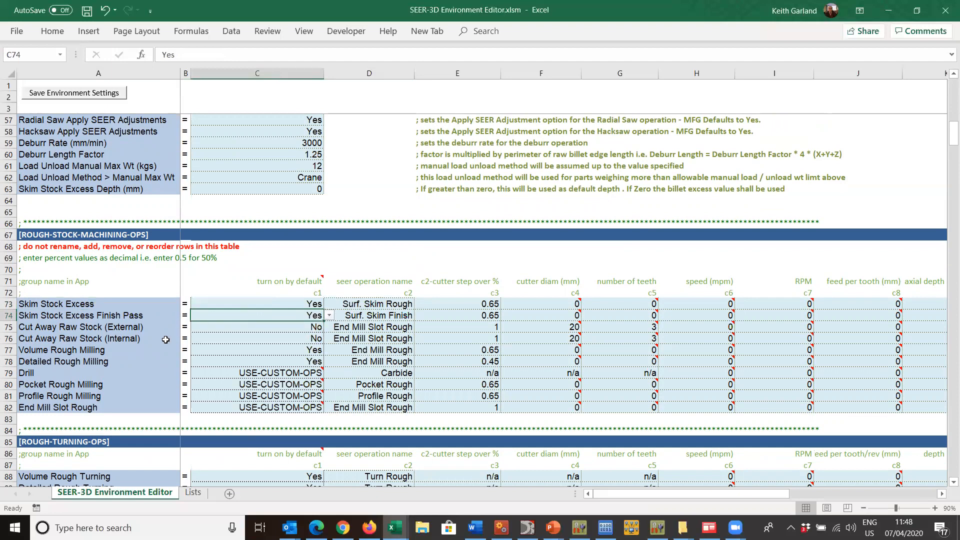
Turn on both the external and internal Cut Away Raw Stock operations by default by choosing Yes
click(278, 328)
click(330, 328)
click(320, 337)
click(313, 337)
click(329, 338)
click(319, 345)
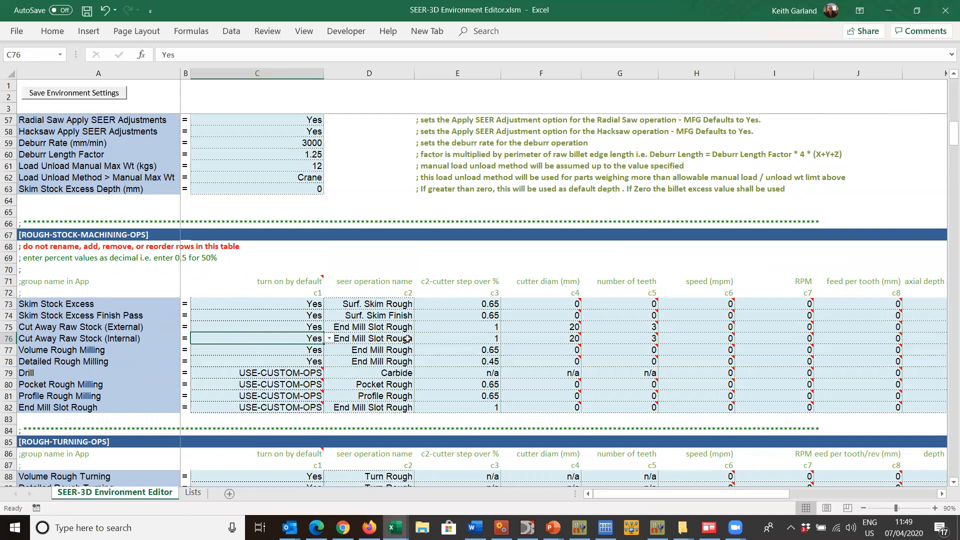
Review the operation choices for external Cut Away Raw Stock and Drill, keeping End Mill Slot Rough and Carbide
click(393, 330)
click(424, 329)
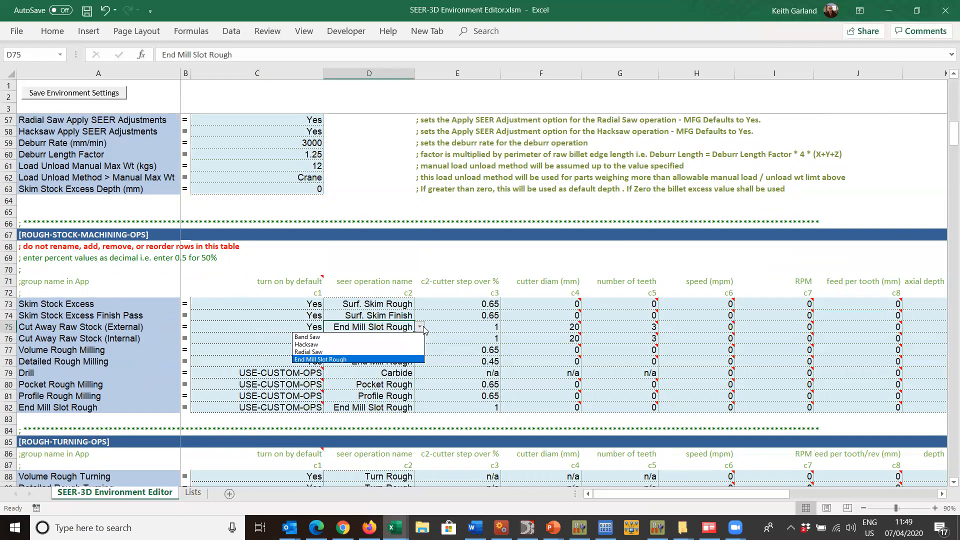
key(Escape)
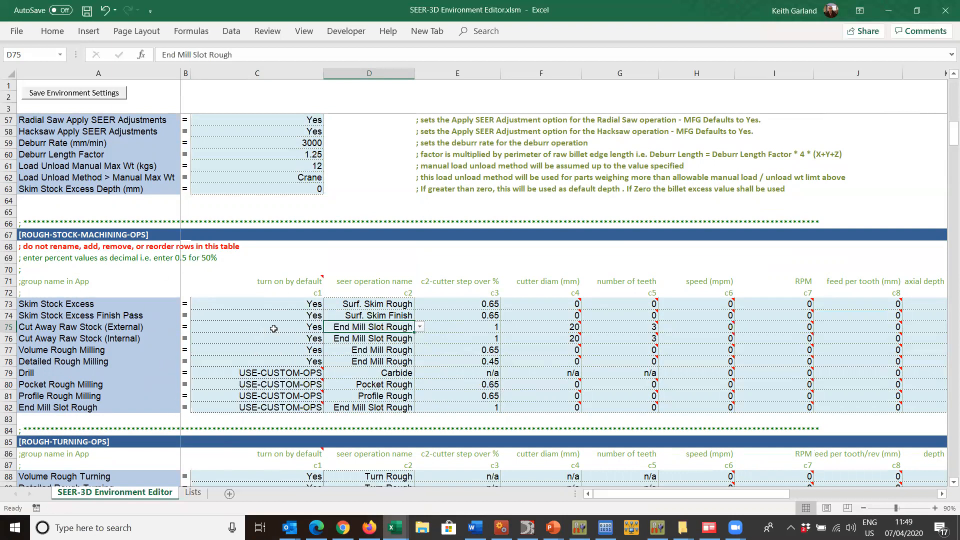
click(298, 351)
click(305, 359)
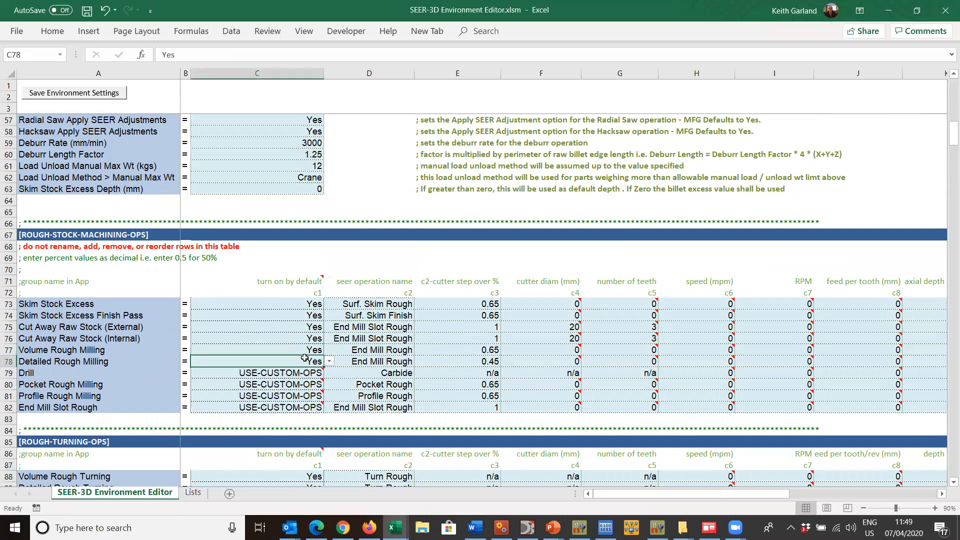
key(Down)
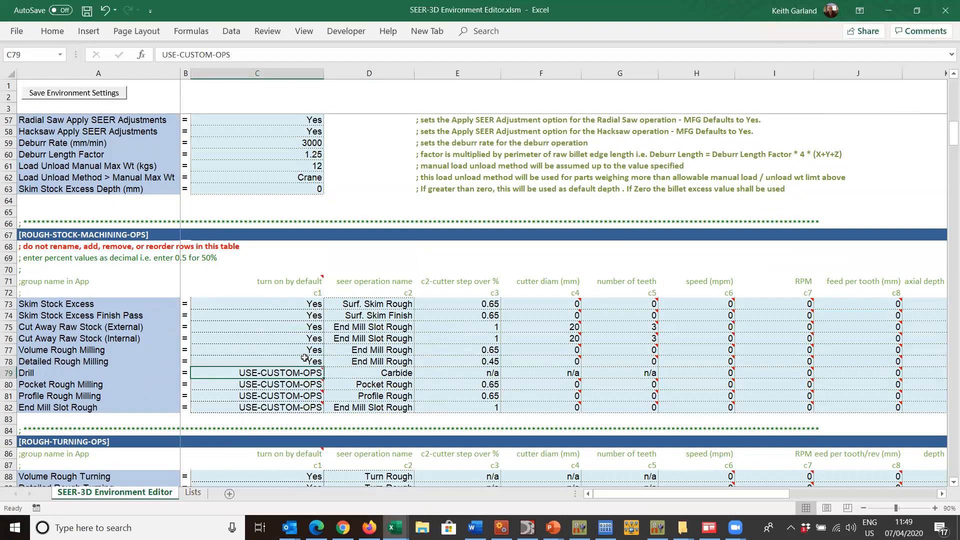
click(398, 373)
click(421, 373)
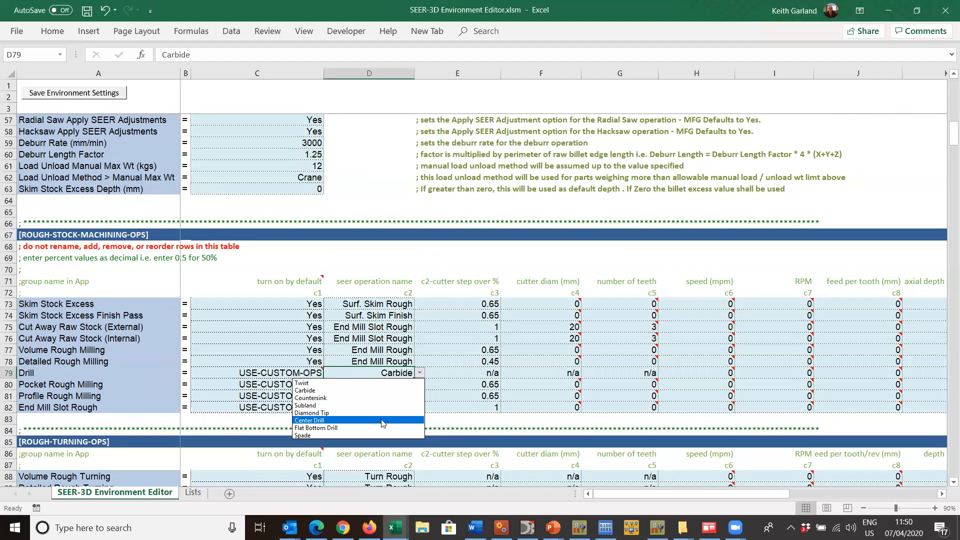
click(376, 391)
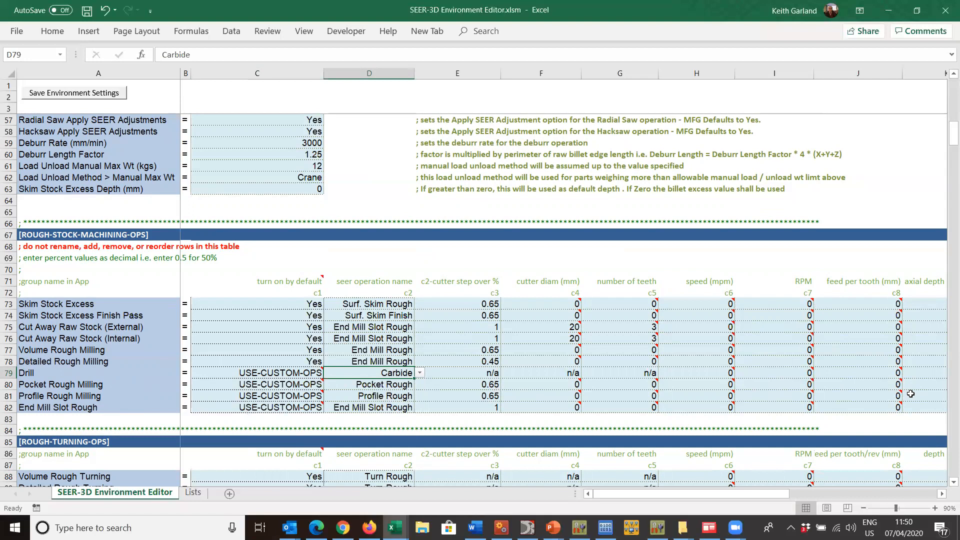
Examine the rough stock operations' cutting parameter columns and the cell notes on fixed values such as RPM and cutter diameter
mouse_move(724, 302)
mouse_move(550, 305)
drag(689, 495, 832, 503)
drag(725, 495, 659, 488)
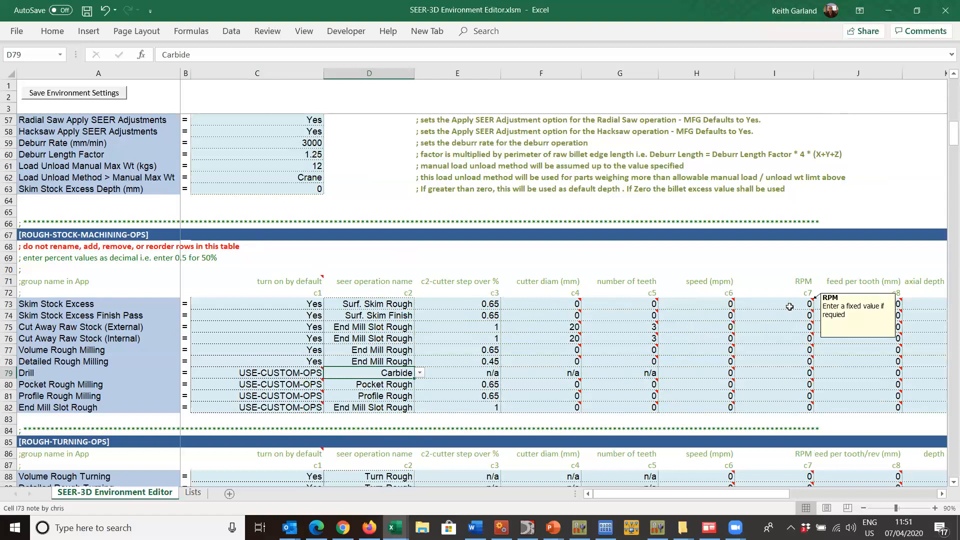
mouse_move(578, 300)
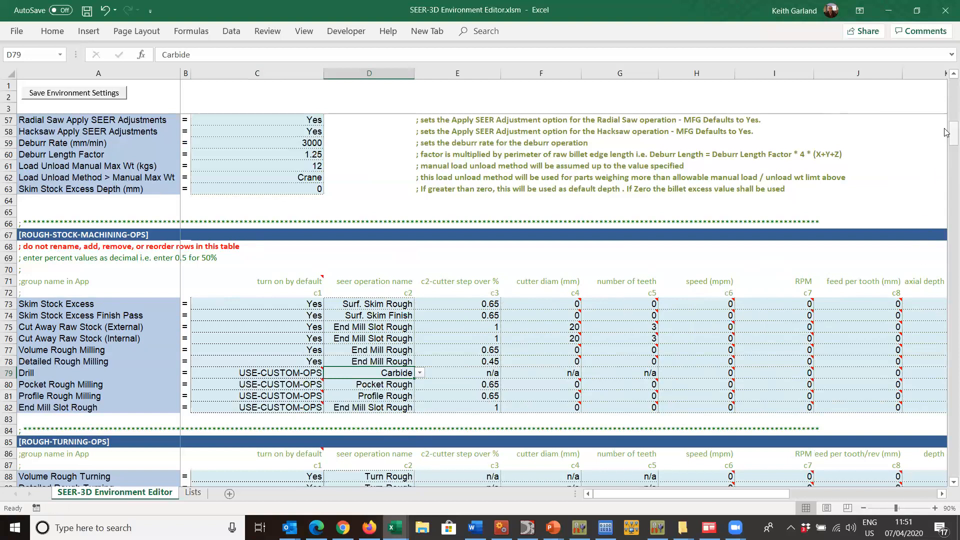
Include the Drill operation by default in the custom rough operation defaults by choosing Yes
drag(947, 132, 946, 142)
scroll(947, 137, down, 2)
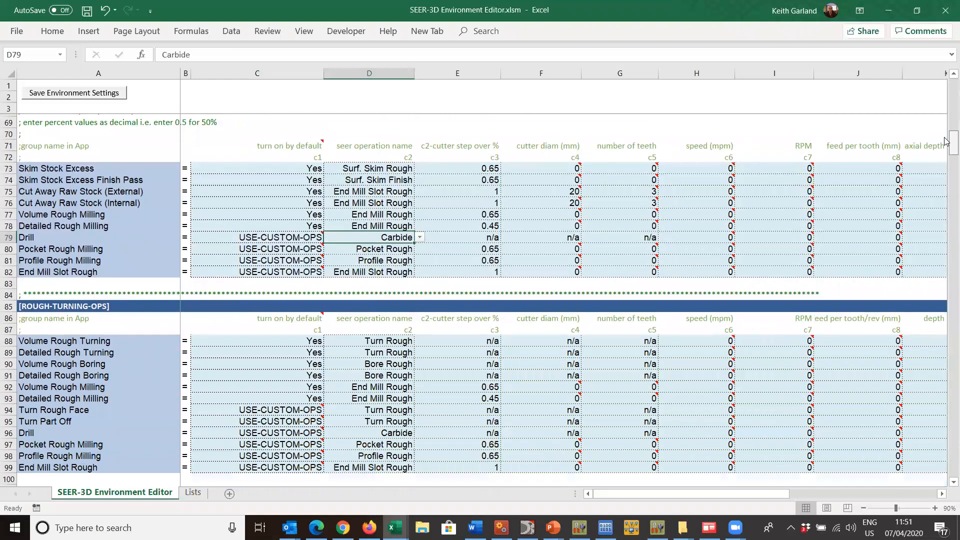
scroll(922, 165, down, 2)
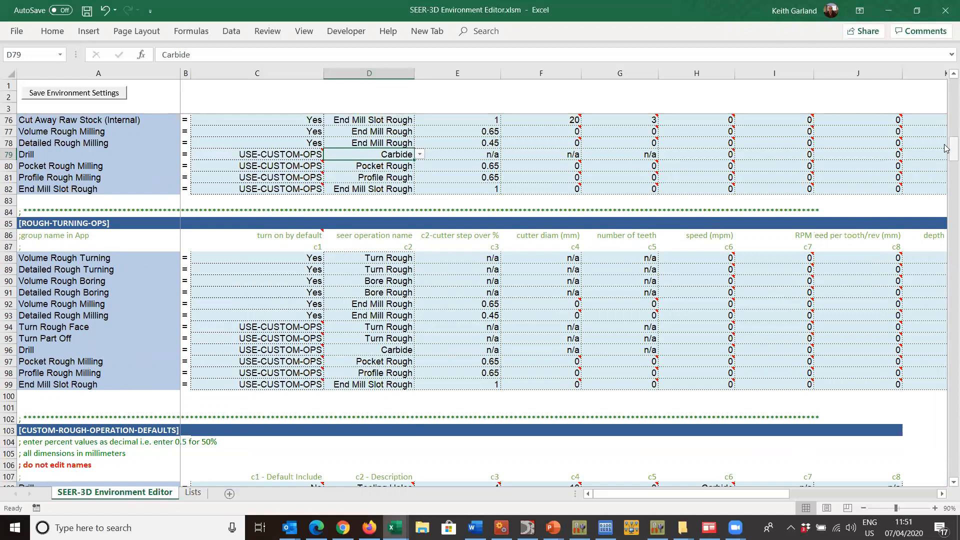
drag(946, 149, 947, 163)
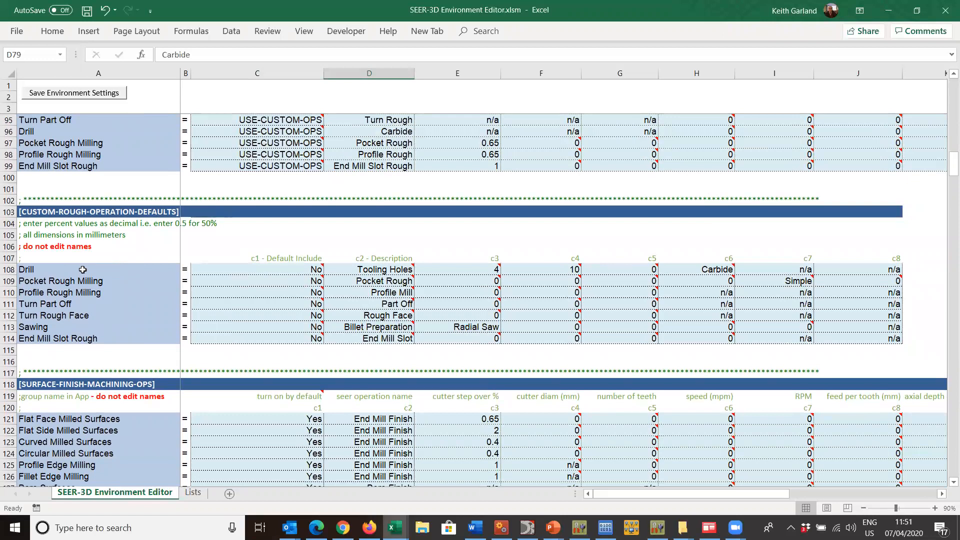
click(312, 270)
click(329, 269)
click(309, 278)
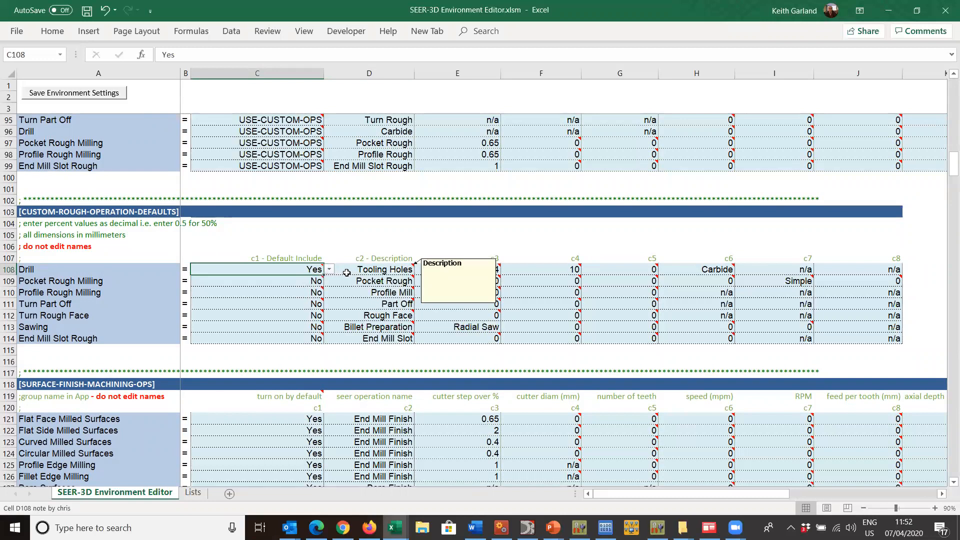
Review the Drill row's tooling holes description, its following parameter values and the cell notes in the custom rough operation defaults
click(385, 272)
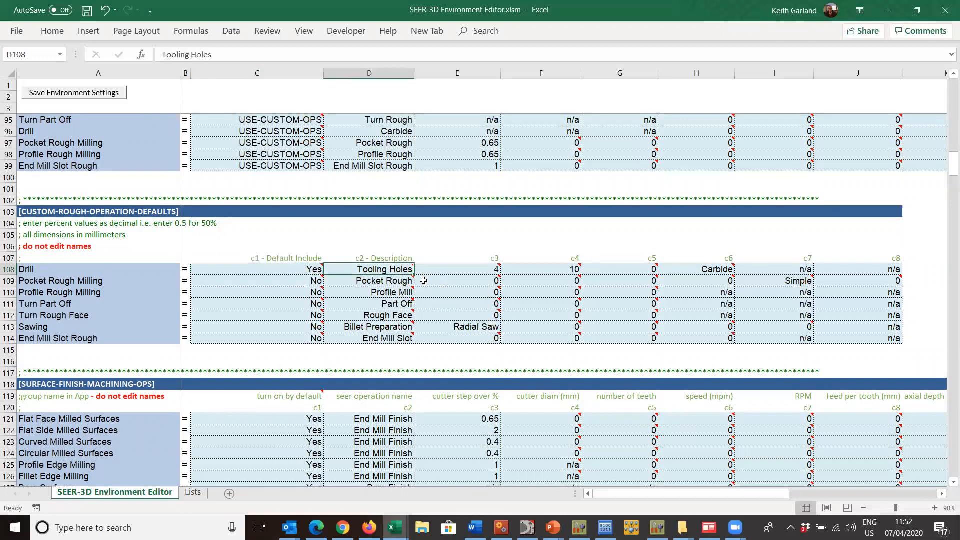
click(482, 269)
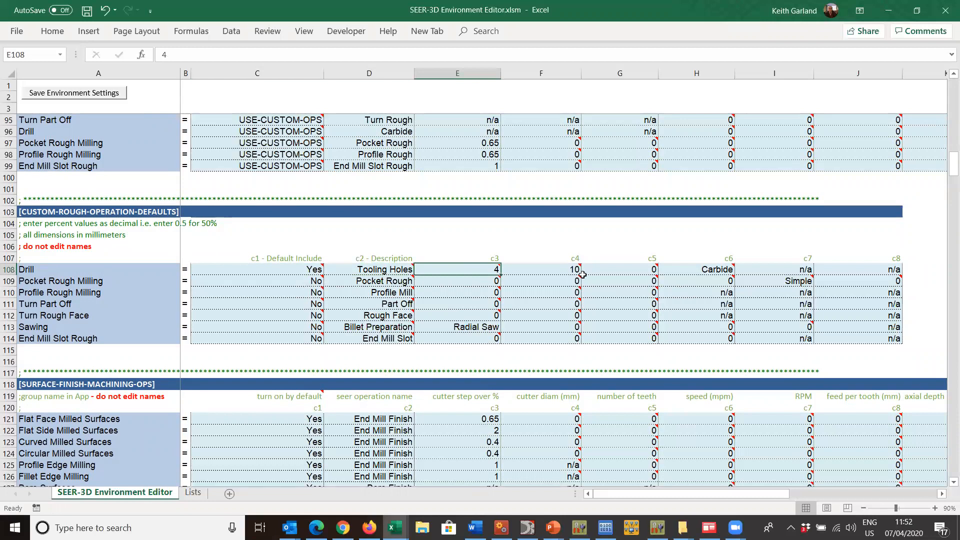
mouse_move(569, 270)
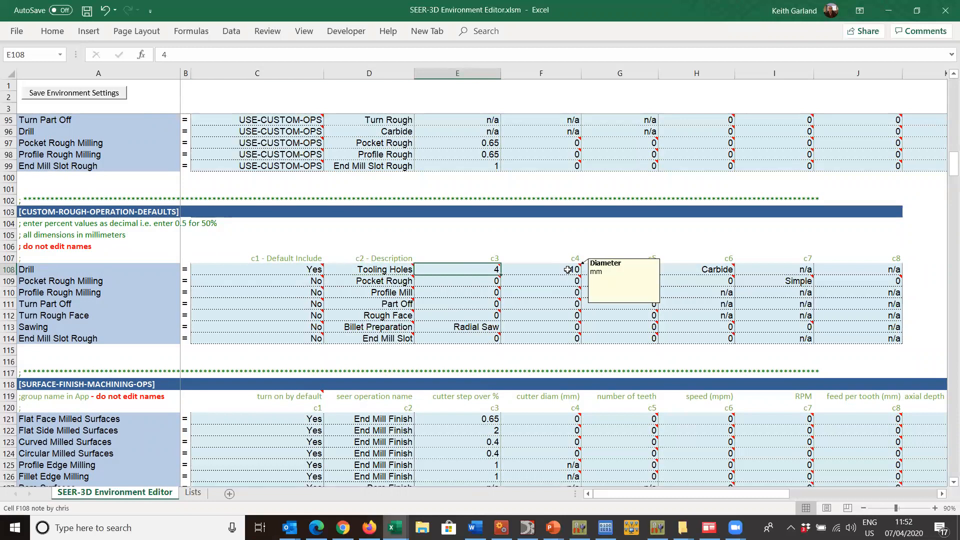
mouse_move(642, 269)
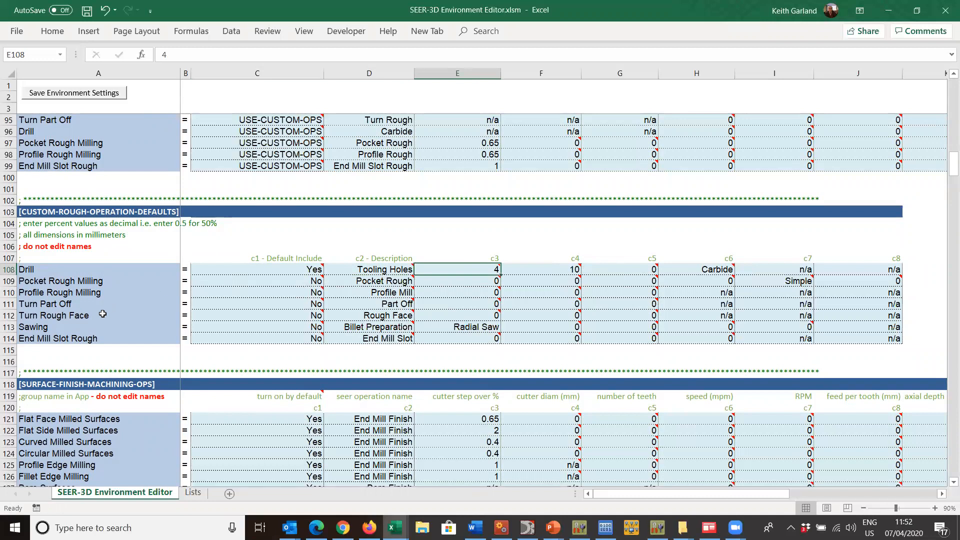
mouse_move(323, 297)
mouse_move(311, 279)
Include Profile Rough Milling by default in the custom rough operation defaults by choosing Yes
click(81, 289)
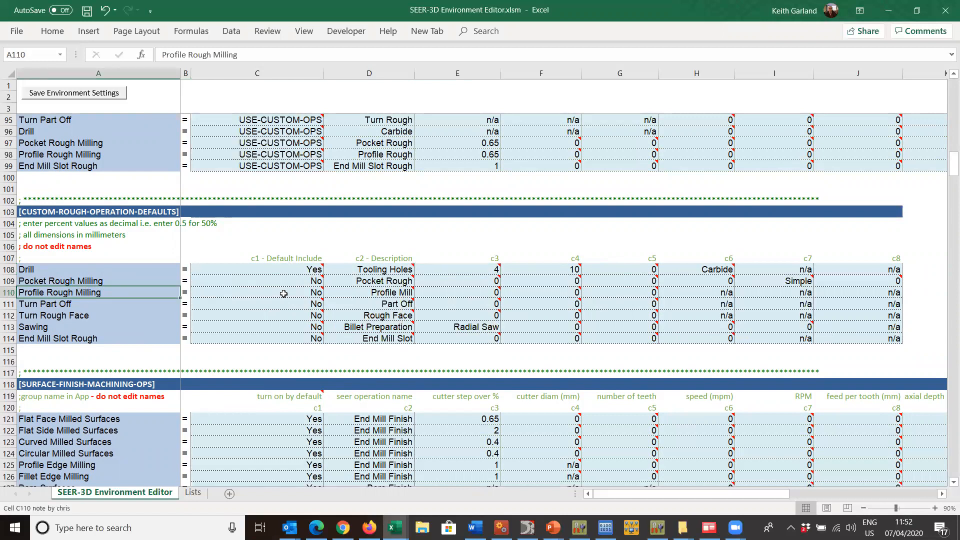
click(287, 292)
click(330, 292)
click(315, 302)
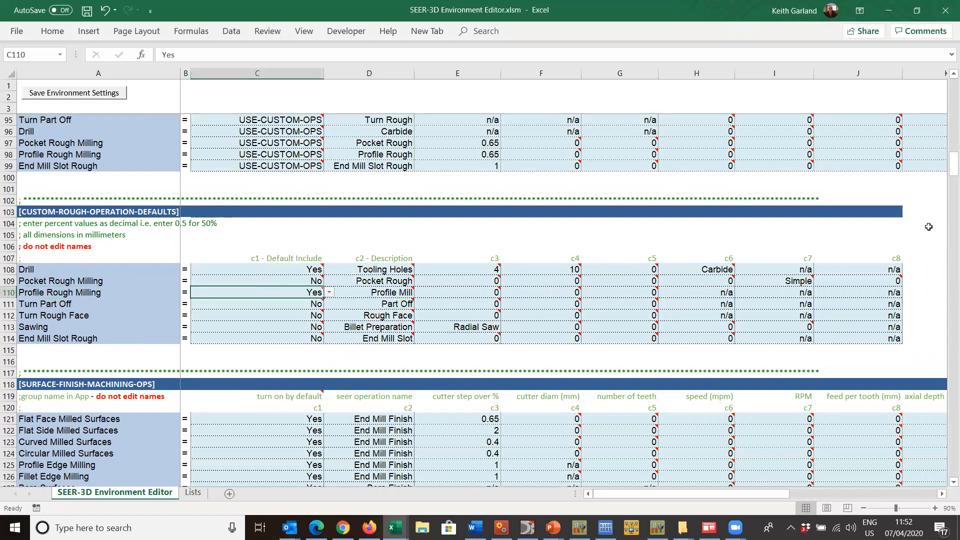
Examine the surface finish machining, surface finish turning, hole drilling and drill type tables
drag(948, 166, 947, 175)
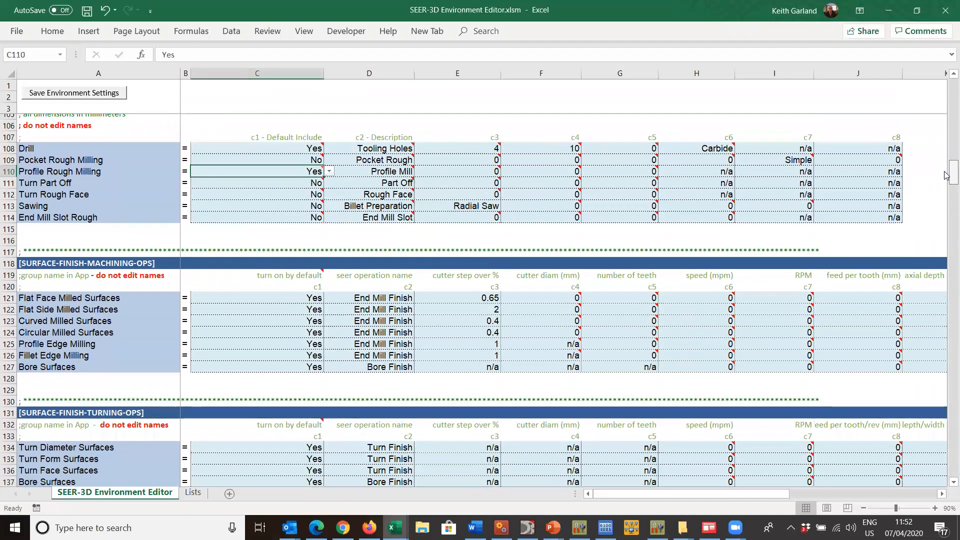
scroll(946, 175, down, 1)
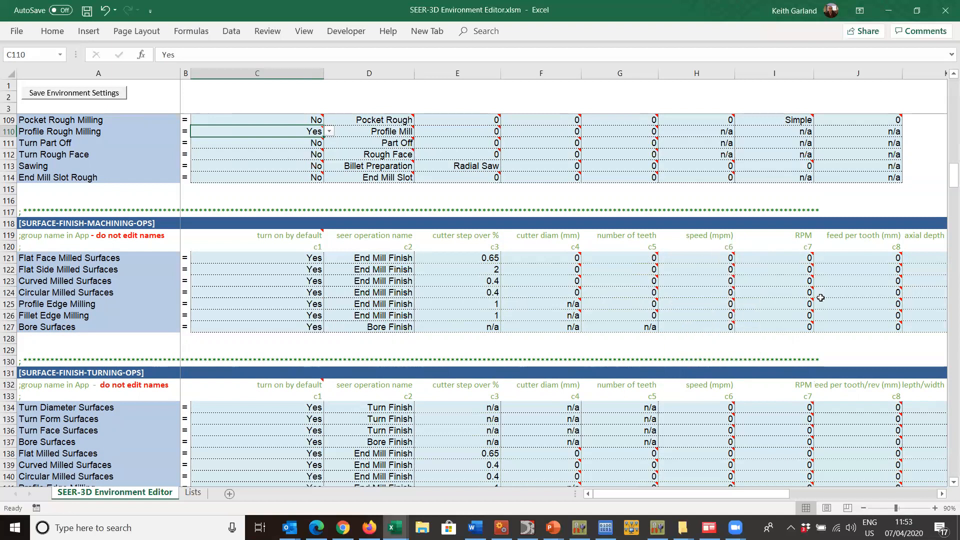
drag(947, 176, 946, 186)
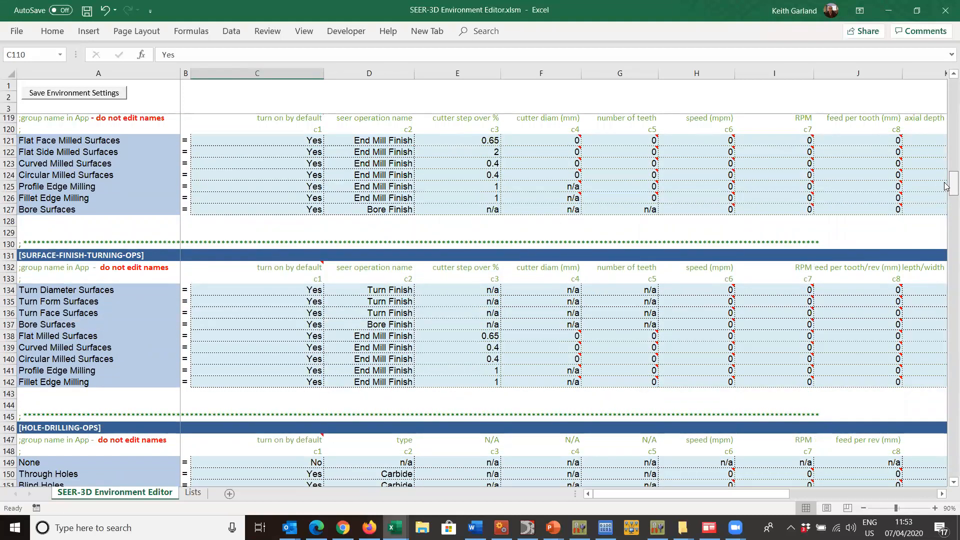
drag(945, 186, 945, 186)
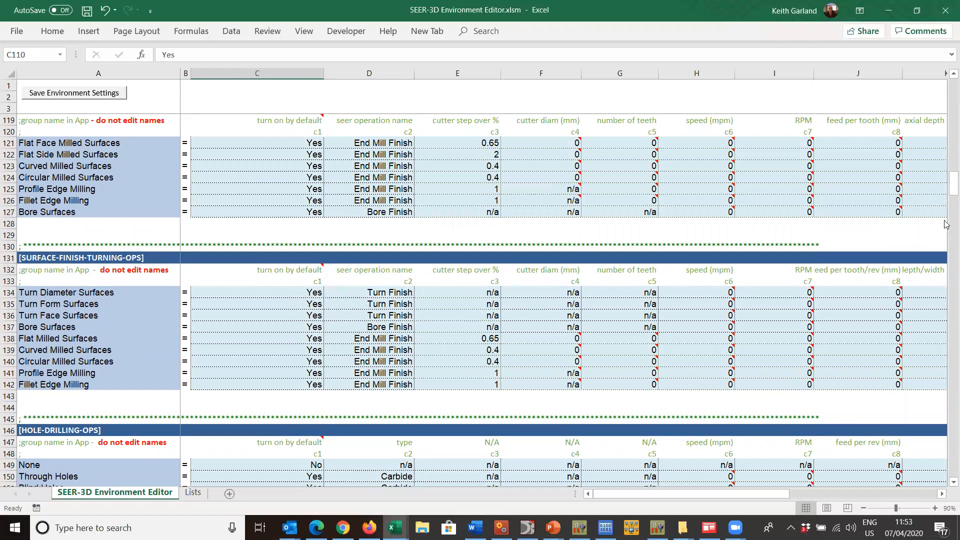
drag(947, 185, 946, 203)
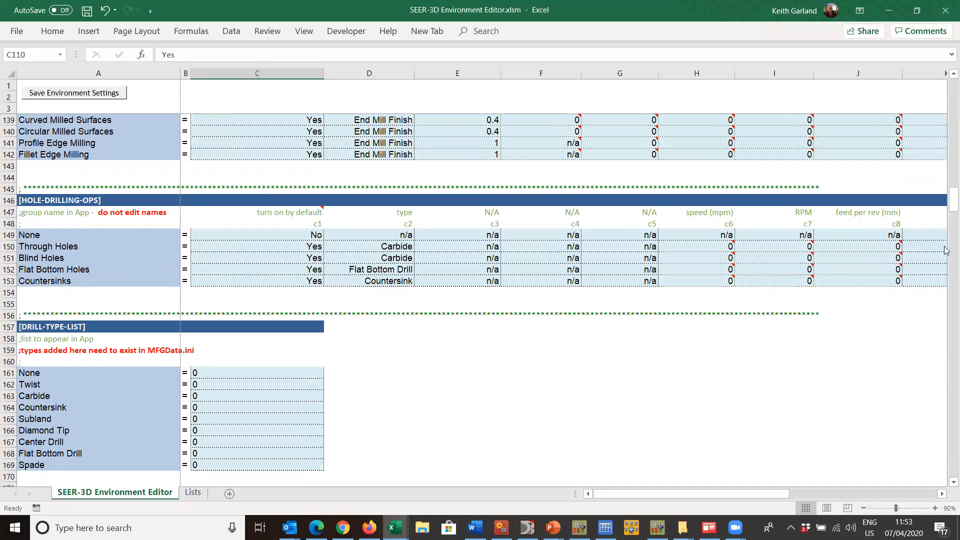
scroll(947, 204, down, 4)
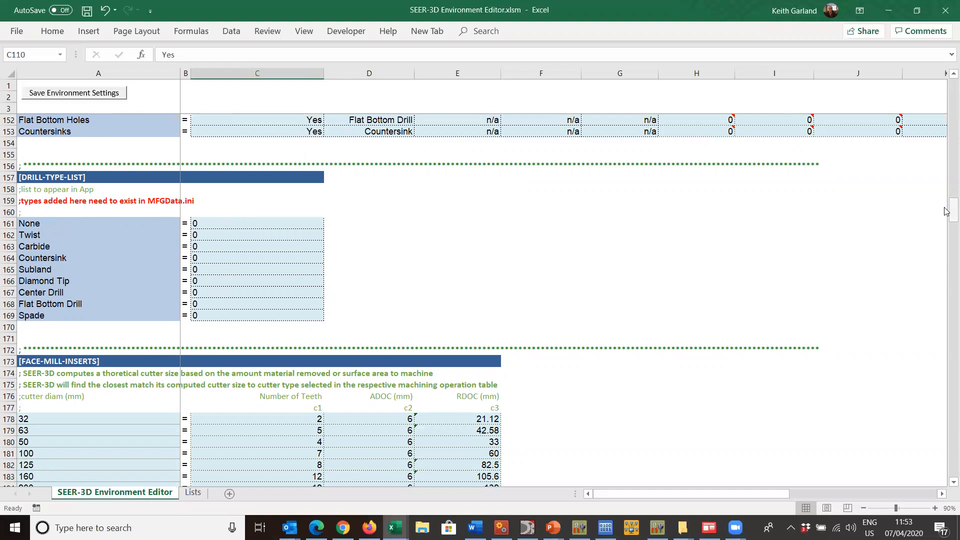
Examine the face mill inserts table, checking the 100 mm cutter's number of teeth, ADOC and RDOC
drag(947, 211, 947, 227)
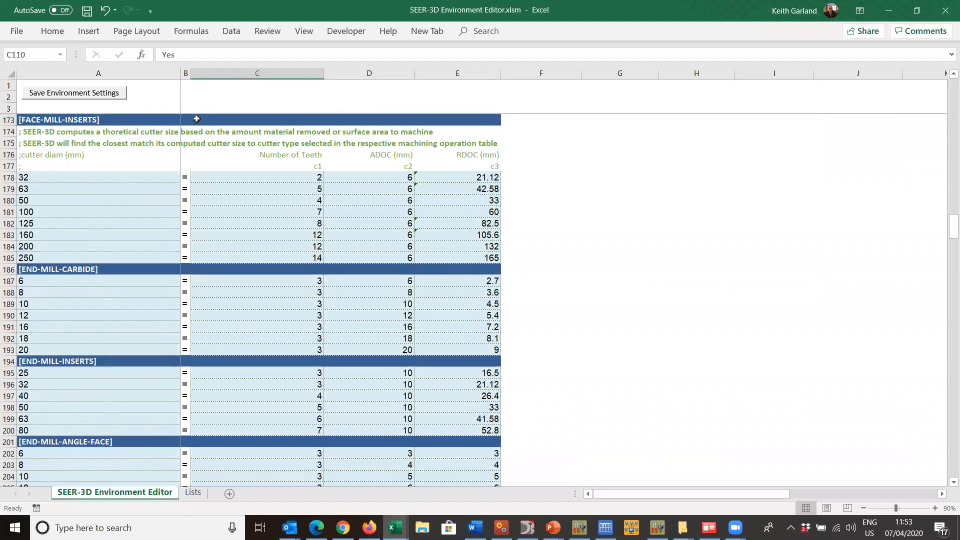
click(62, 211)
click(248, 212)
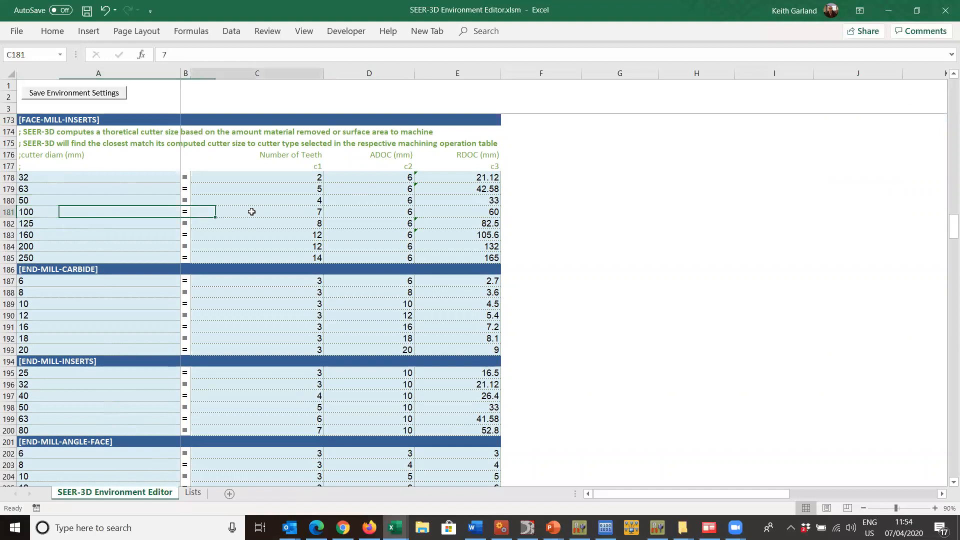
click(403, 213)
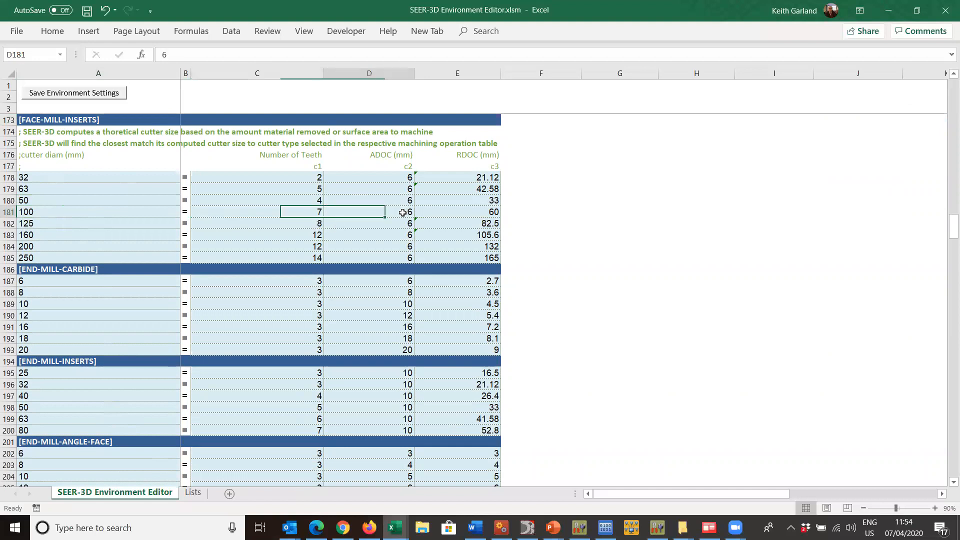
click(488, 216)
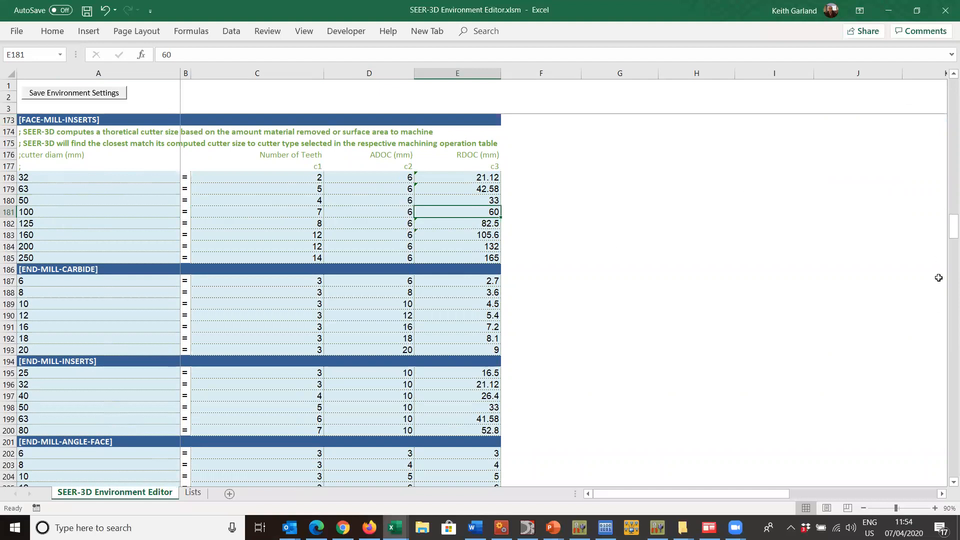
Examine the remaining cutter tables, threading operations, surface and hole tolerance tables, and high tolerance operation details
drag(947, 229, 947, 253)
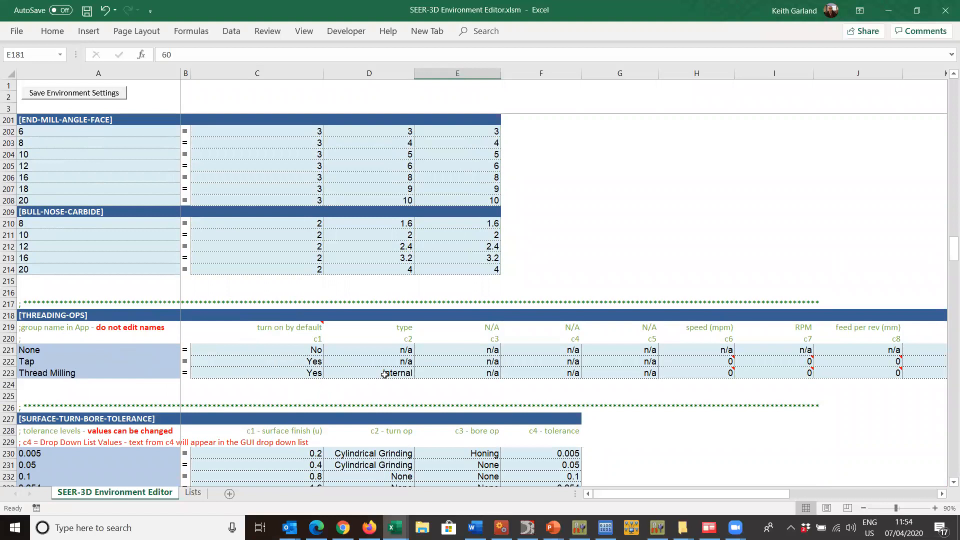
drag(947, 254, 947, 262)
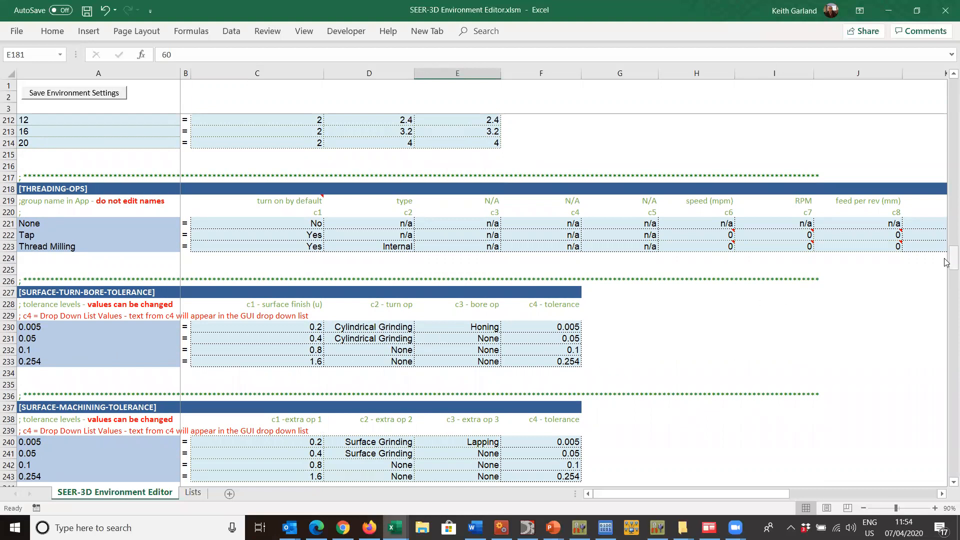
drag(947, 262, 947, 278)
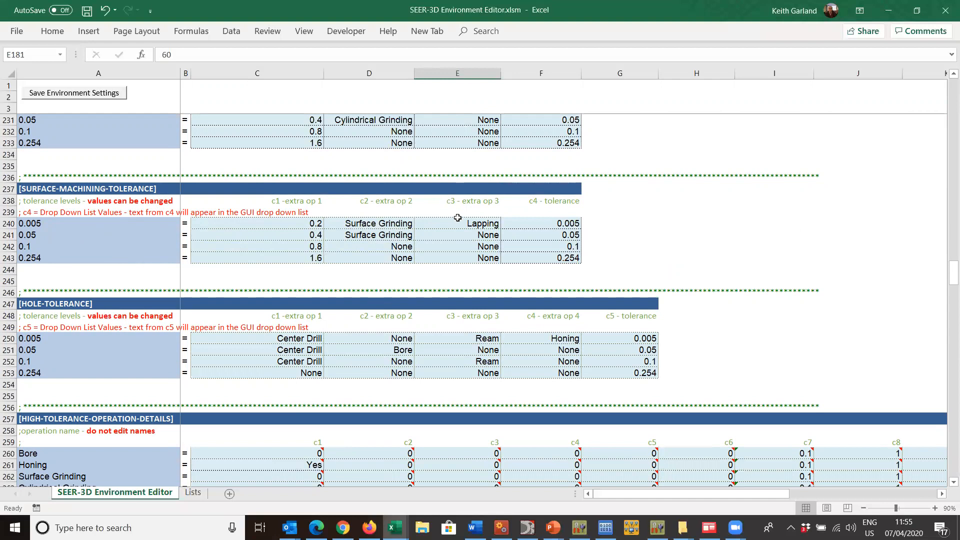
drag(946, 270, 947, 279)
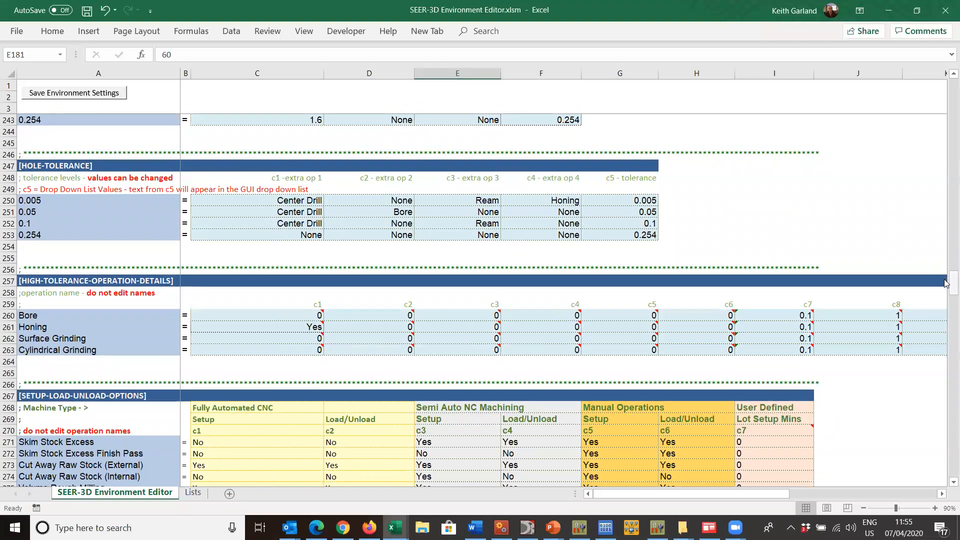
scroll(947, 292, down, 1)
scroll(947, 295, down, 5)
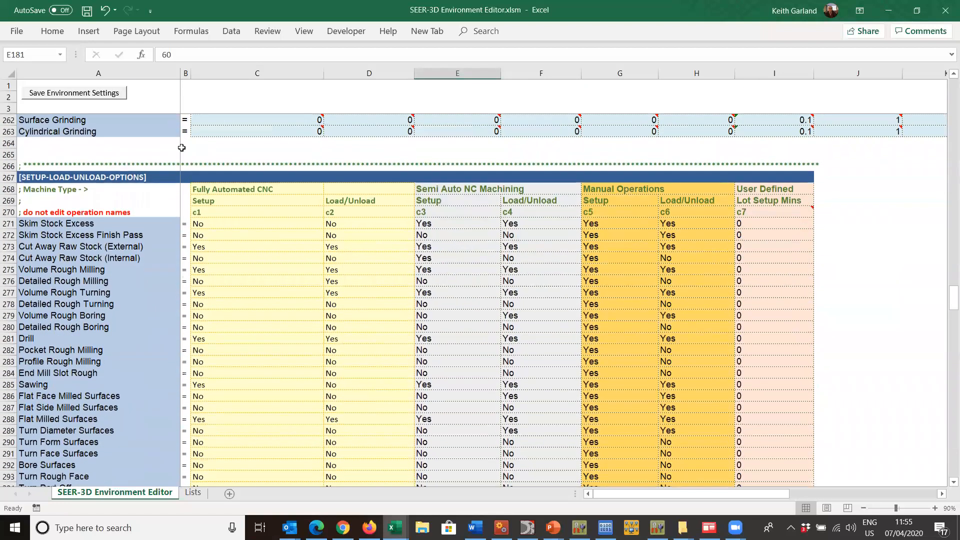
Compare the Machining Type process rule with the Fully Automated CNC columns in the setup and load/unload options
click(258, 190)
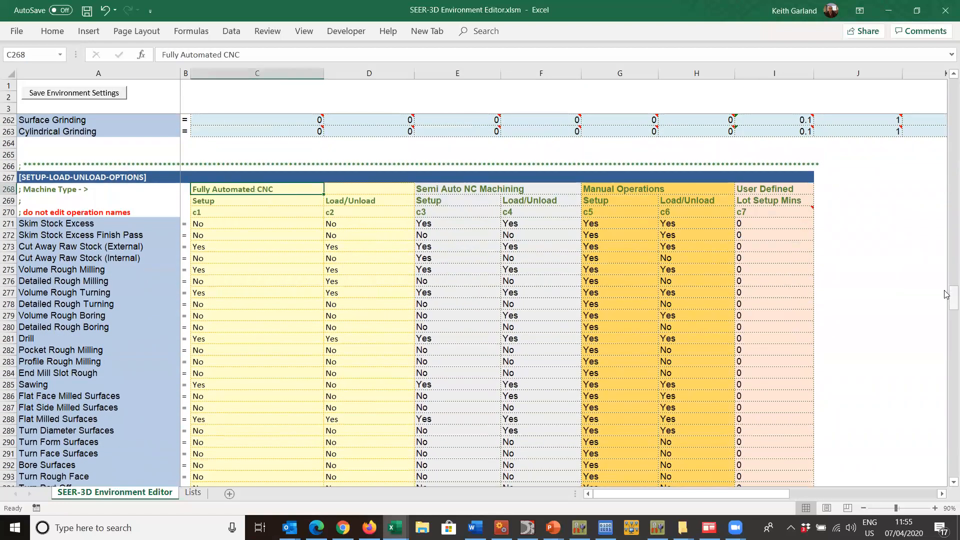
drag(947, 298, 943, 205)
drag(937, 162, 928, 94)
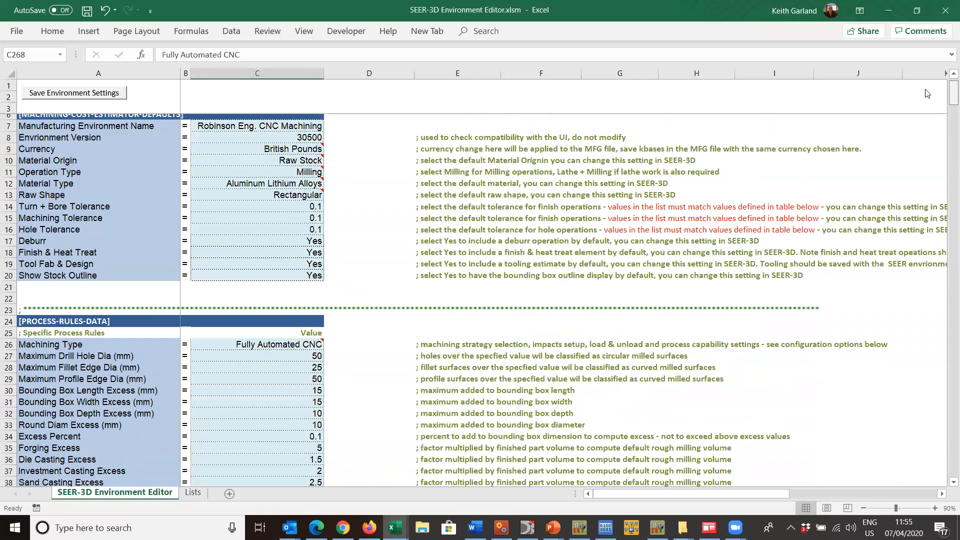
click(285, 349)
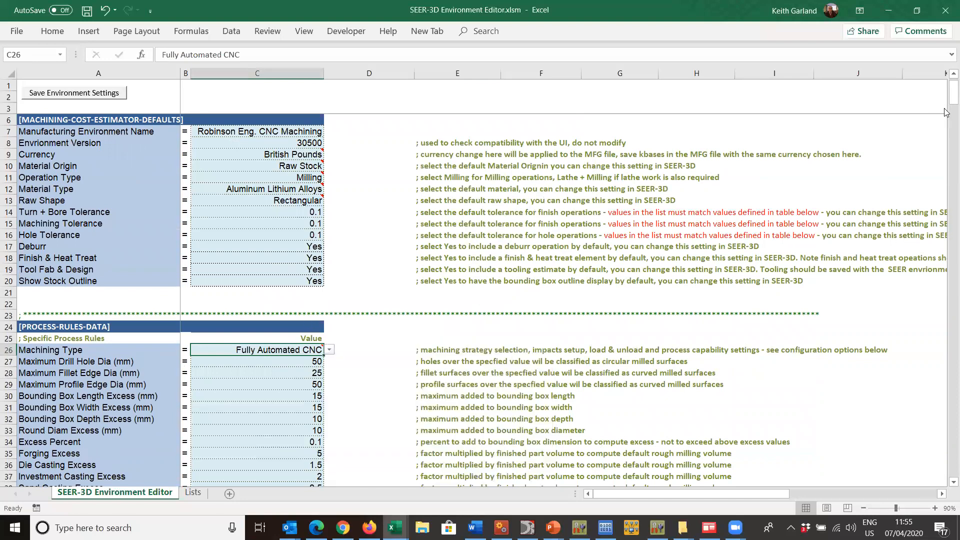
drag(946, 93, 945, 303)
drag(221, 216, 368, 475)
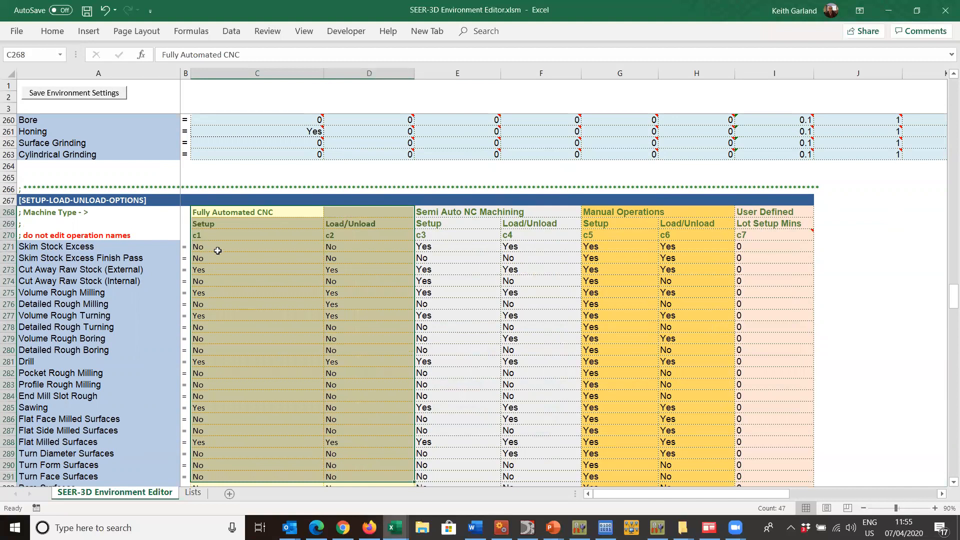
Fill the Fully Automated CNC Setup and Load/Unload columns with No from Skim Stock Excess down to High Tolerance Machining Ops
drag(213, 248, 388, 249)
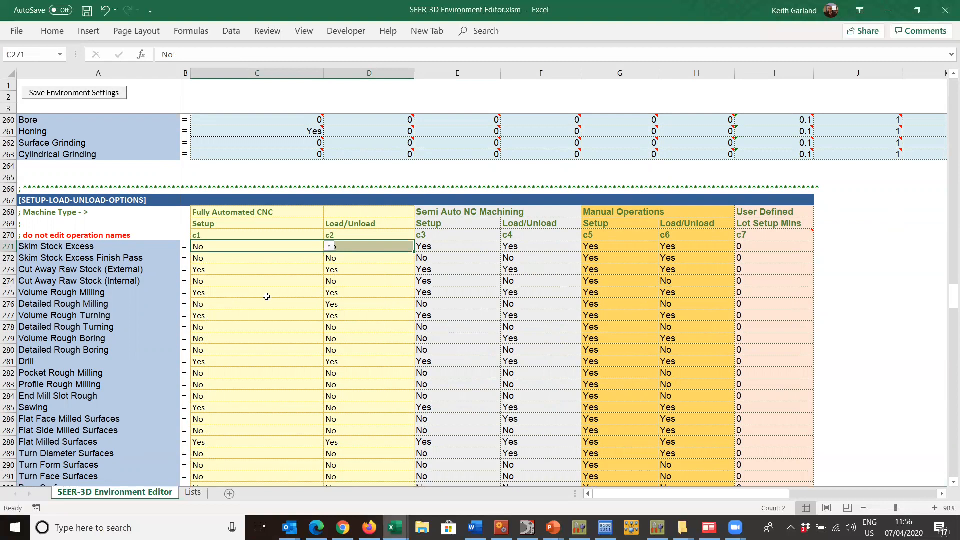
key(ctrl+v)
drag(414, 253, 424, 455)
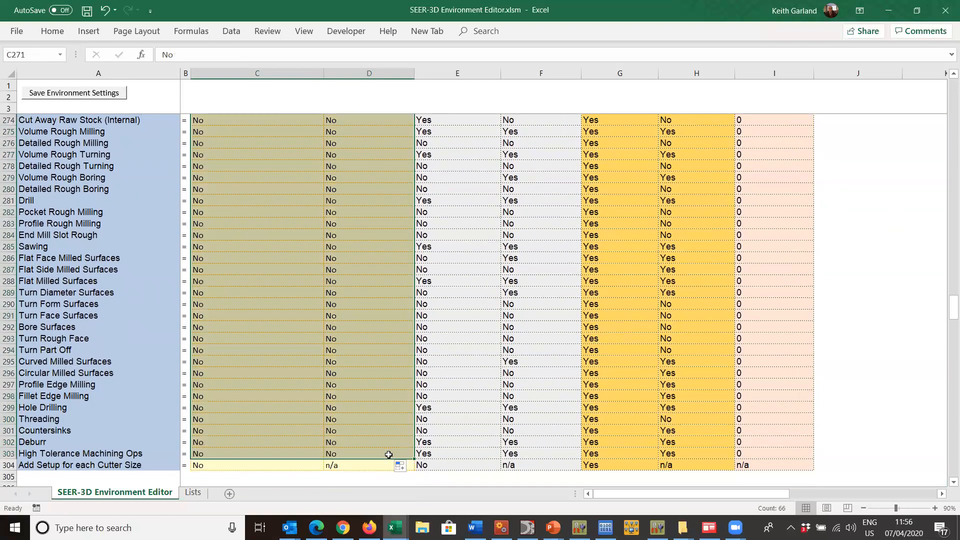
Set both Setup and Load/Unload to Yes for Skim Stock Excess under Fully Automated CNC
drag(945, 317, 945, 302)
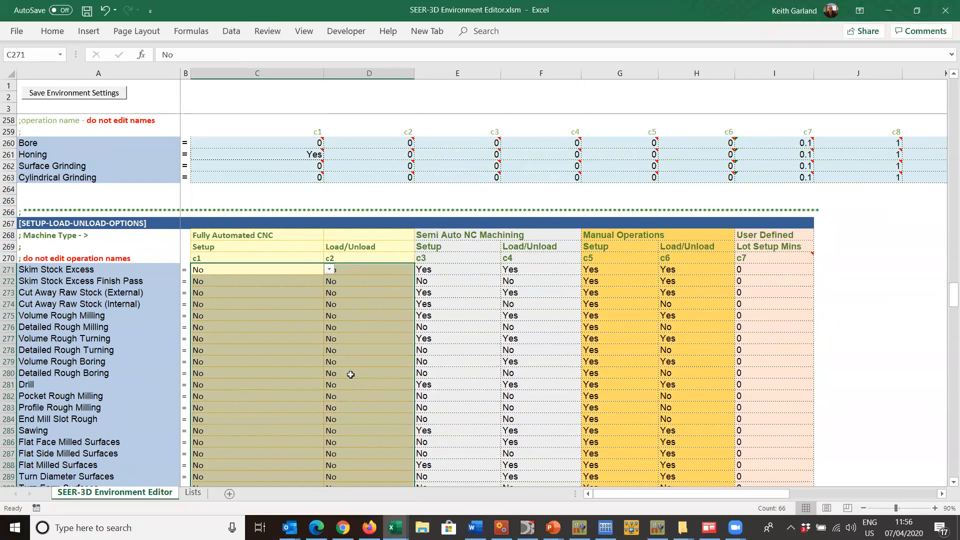
click(331, 269)
click(323, 280)
click(370, 274)
click(421, 271)
click(331, 280)
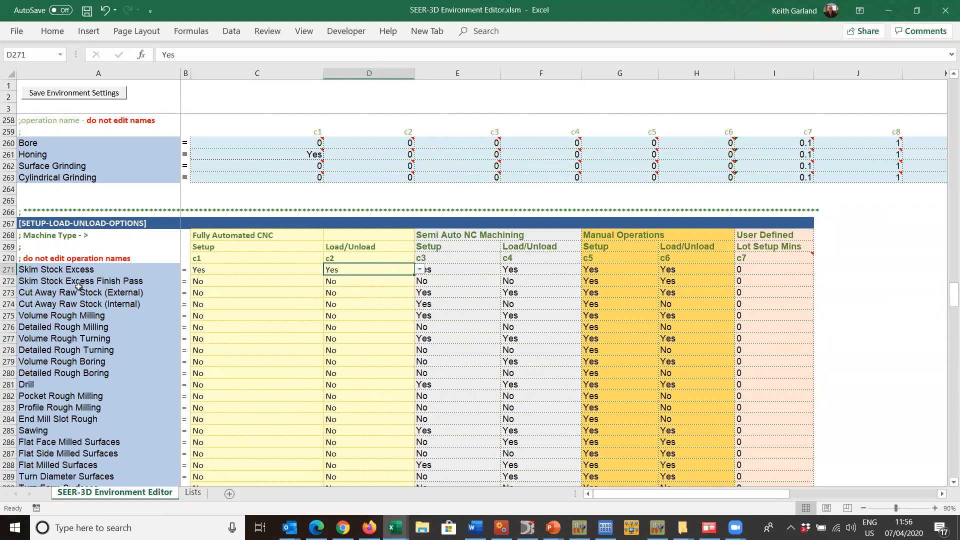
Set both Setup and Load/Unload to Yes for Volume Rough Milling under Fully Automated CNC
click(234, 316)
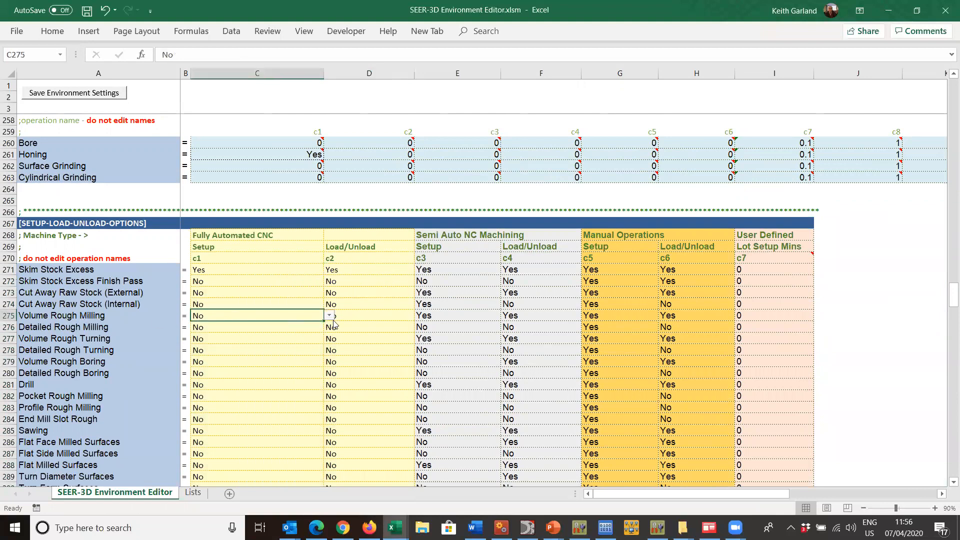
click(328, 317)
click(323, 325)
click(371, 313)
click(420, 316)
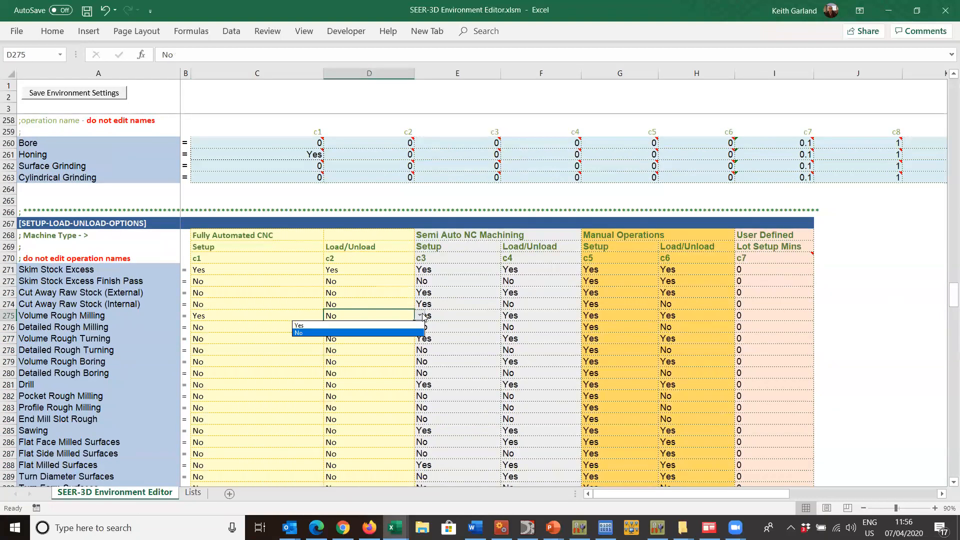
click(403, 325)
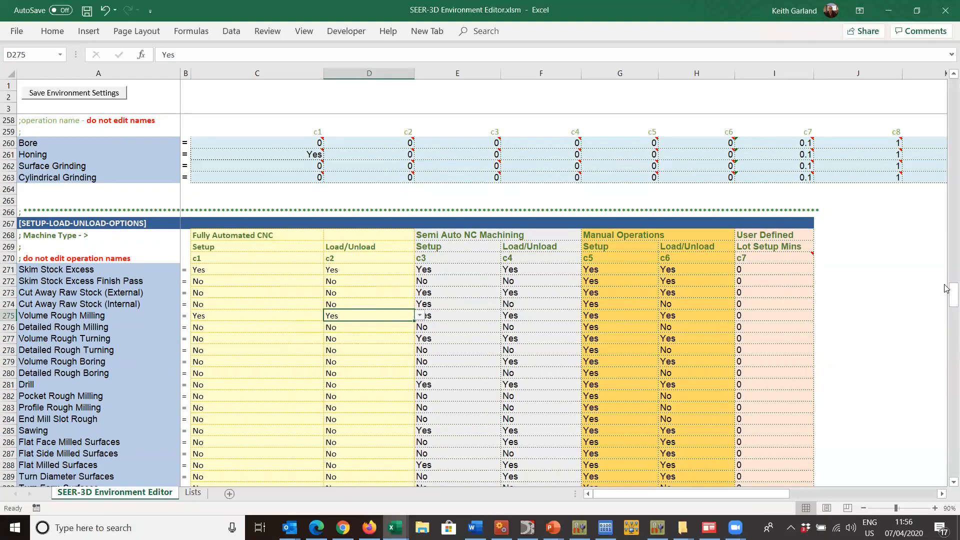
Set both Setup and Load/Unload to Yes for Bore Surfaces under Fully Automated CNC
scroll(947, 295, down, 7)
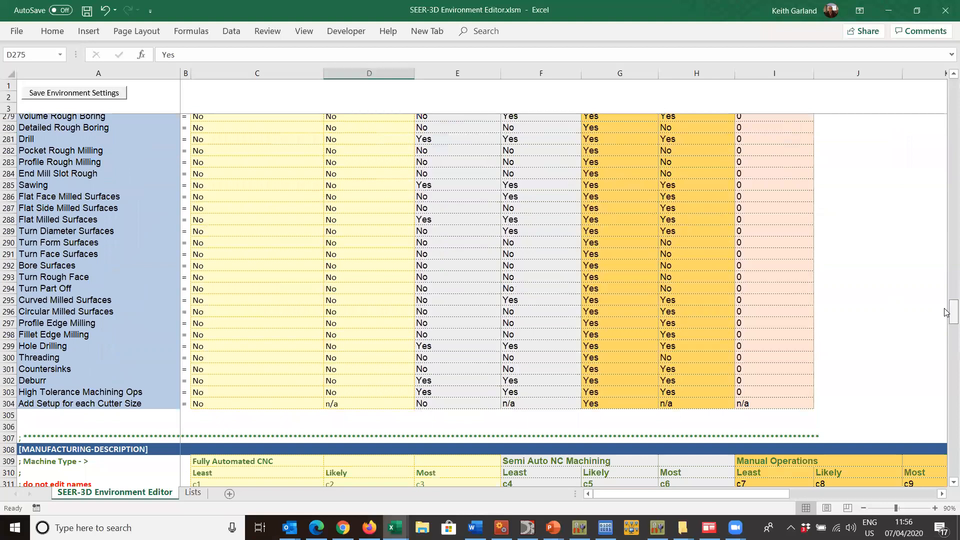
click(97, 268)
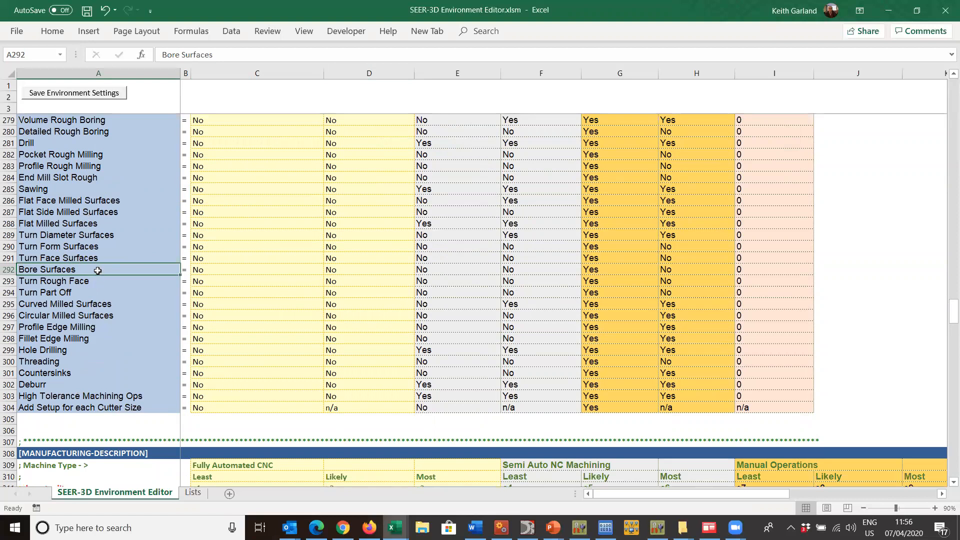
click(231, 270)
click(330, 271)
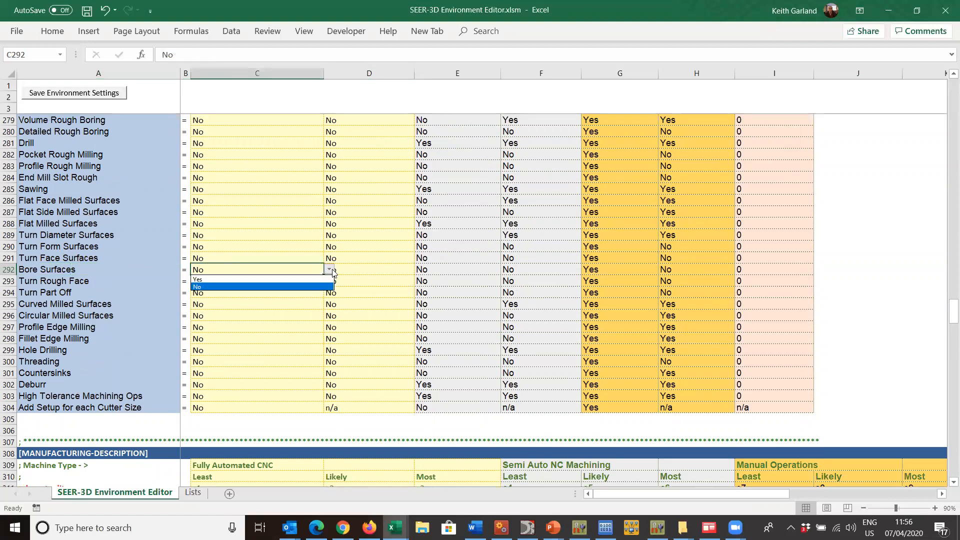
click(317, 276)
click(362, 270)
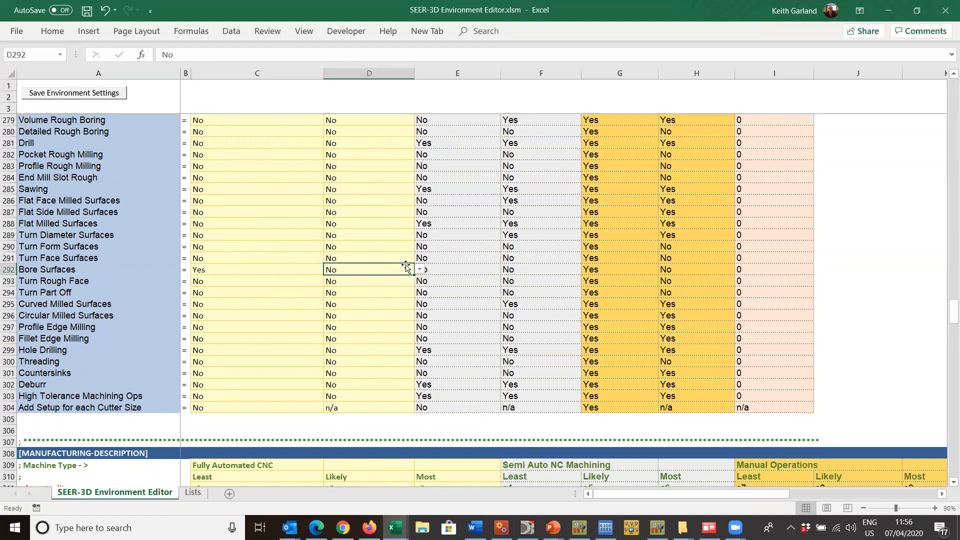
click(420, 269)
click(402, 280)
Set the Fully Automated CNC Setup Complexity to Nom for Least, Likely and Most in the manufacturing description table
scroll(230, 160, down, 9)
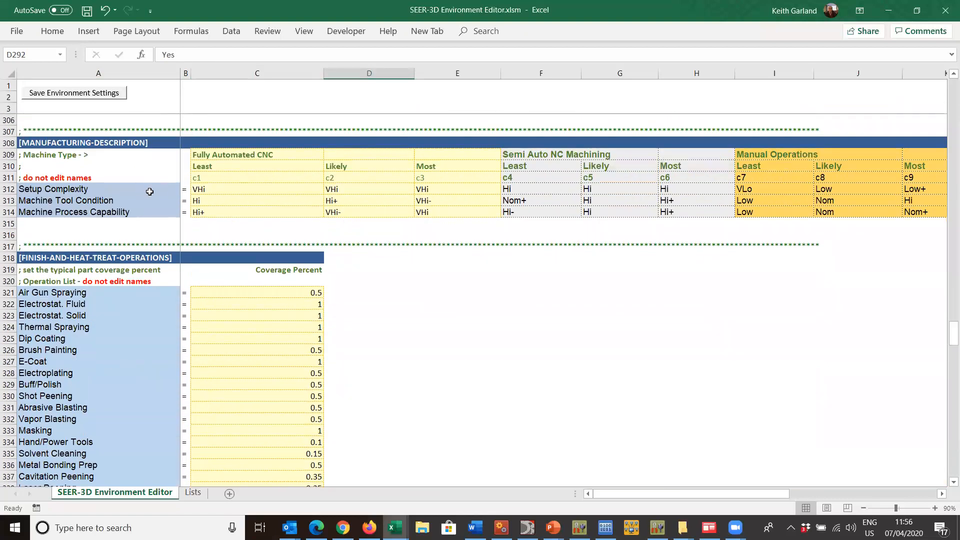
click(219, 193)
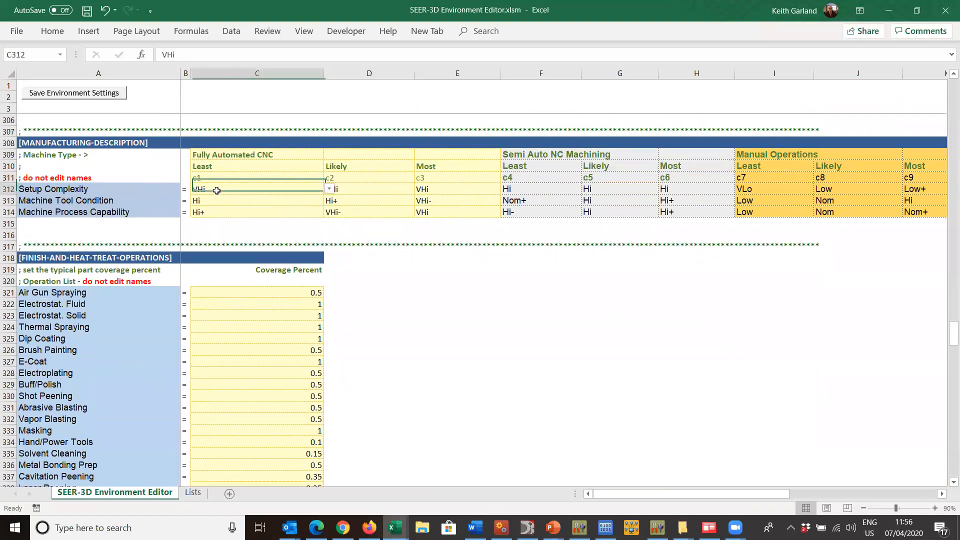
click(330, 190)
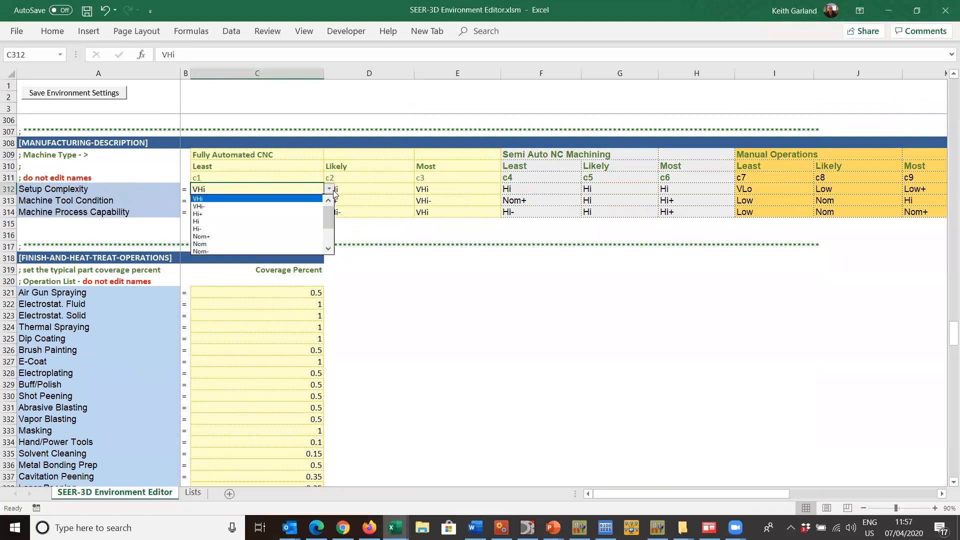
click(307, 244)
click(374, 189)
click(419, 189)
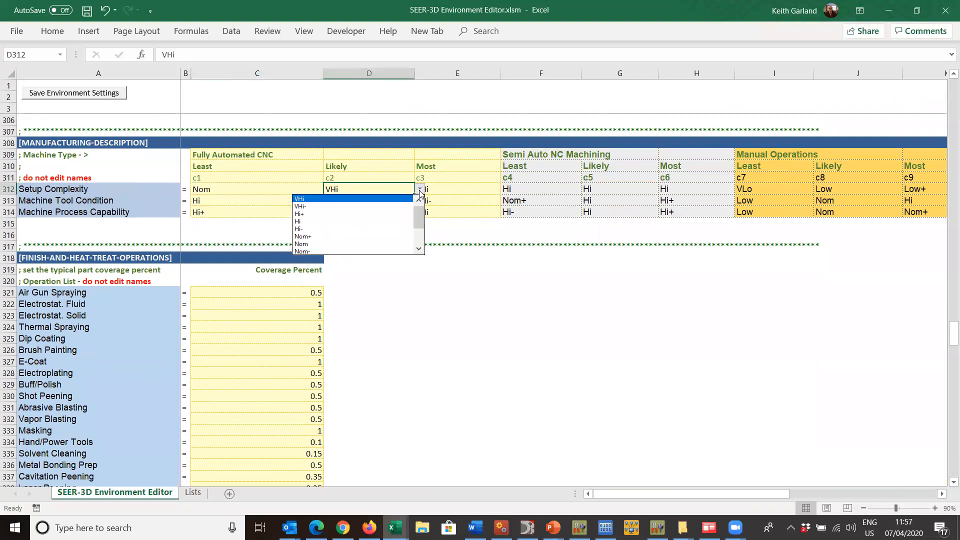
click(399, 244)
click(448, 190)
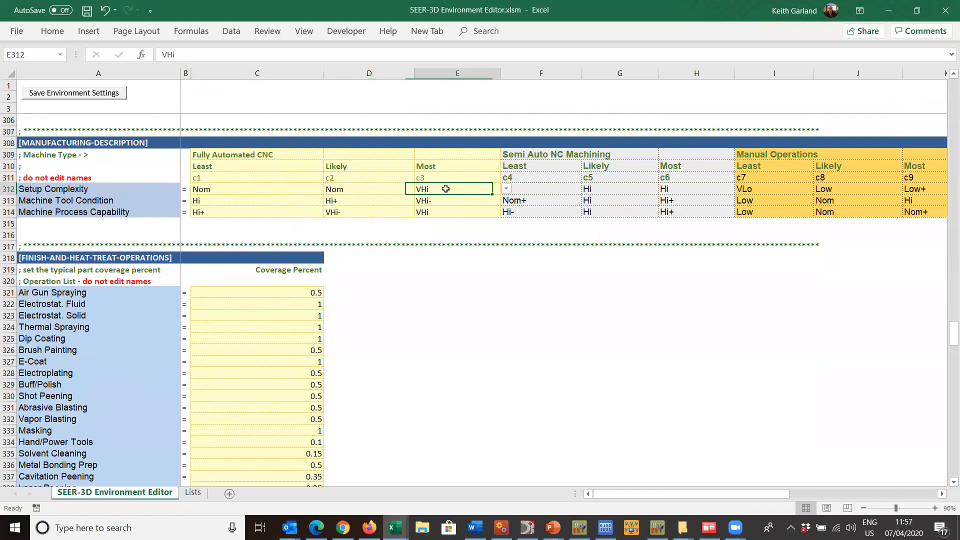
click(507, 190)
click(478, 245)
click(226, 189)
click(229, 199)
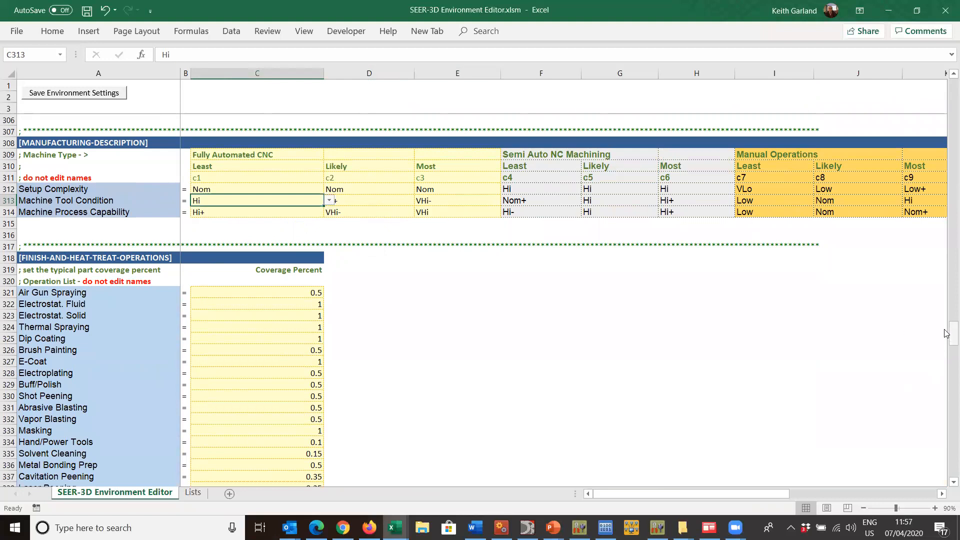
Set the coverage percent for Air Gun Spraying to 0.95 in the finish and heat treat operations
drag(947, 334, 947, 338)
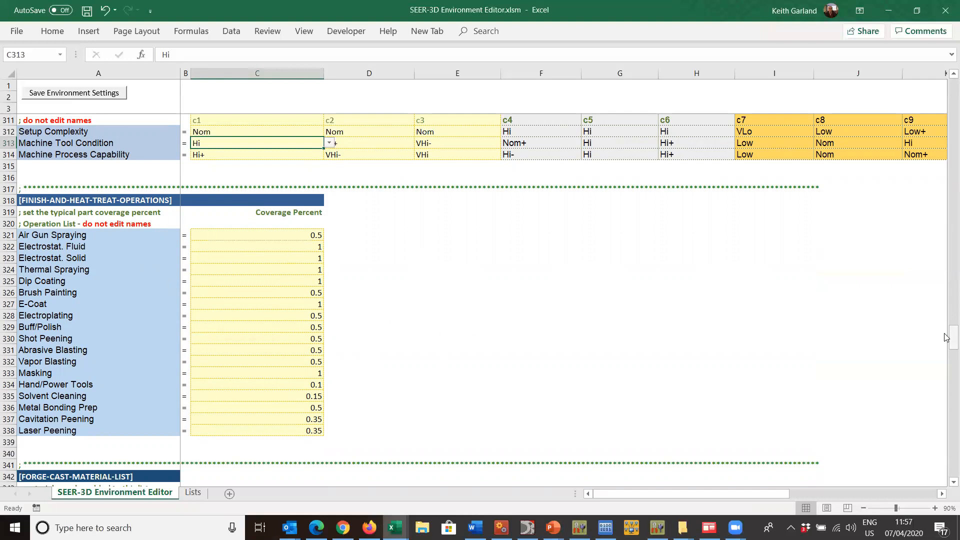
scroll(947, 338, down, 1)
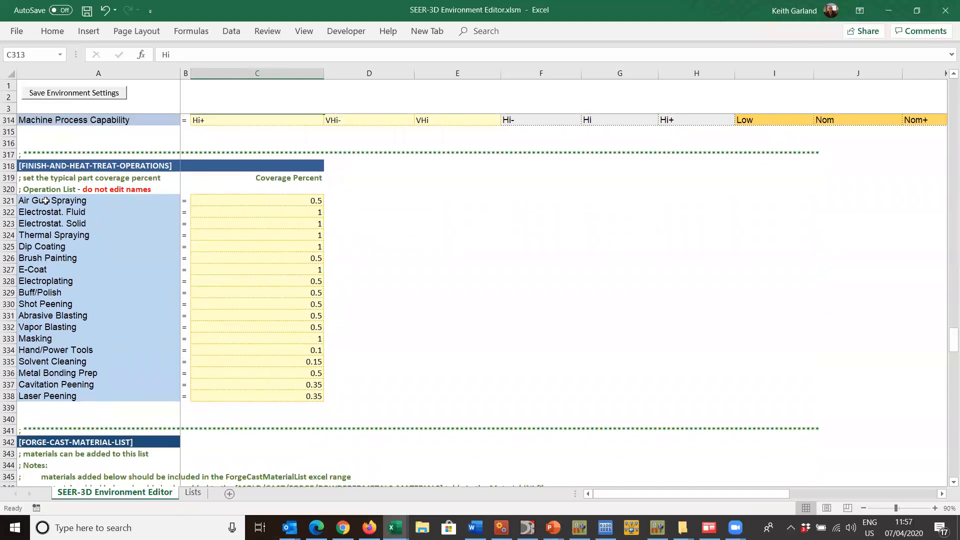
click(270, 202)
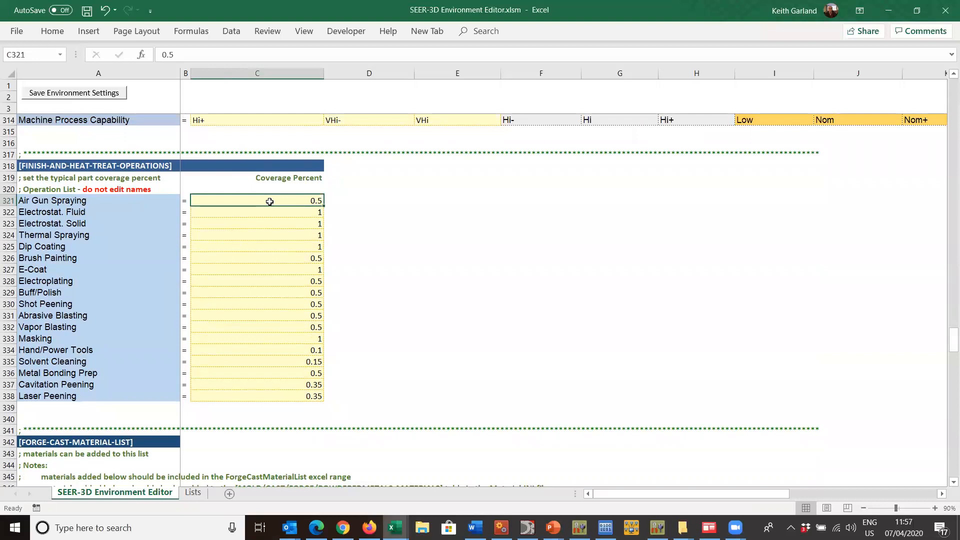
text(9)
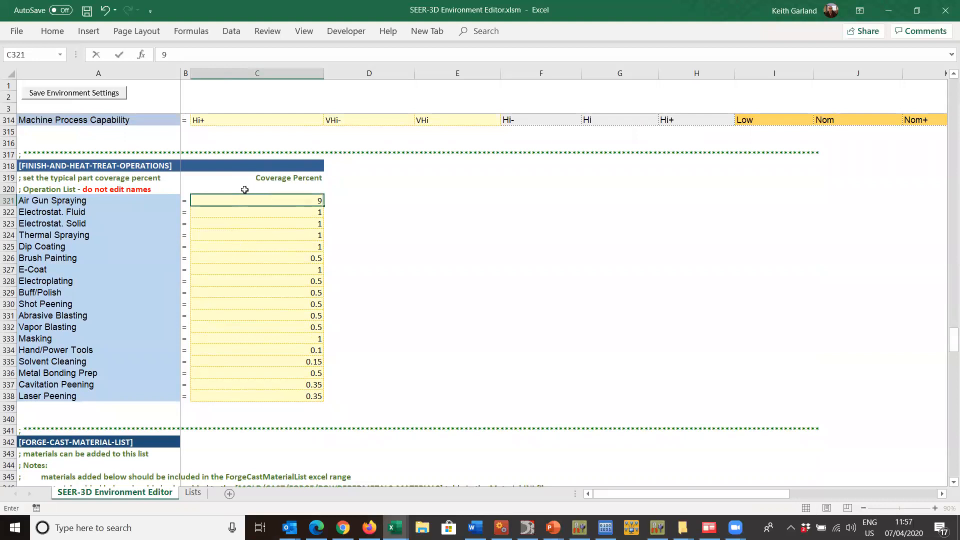
text(.95)
click(609, 274)
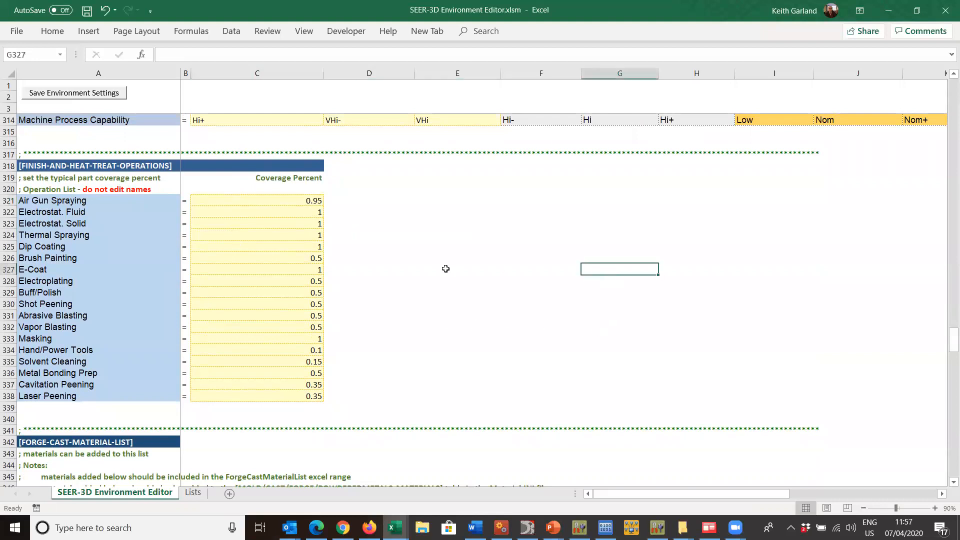
Set the coverage percent for Solvent Cleaning to 1 in the finish and heat treat operations
click(319, 210)
click(318, 222)
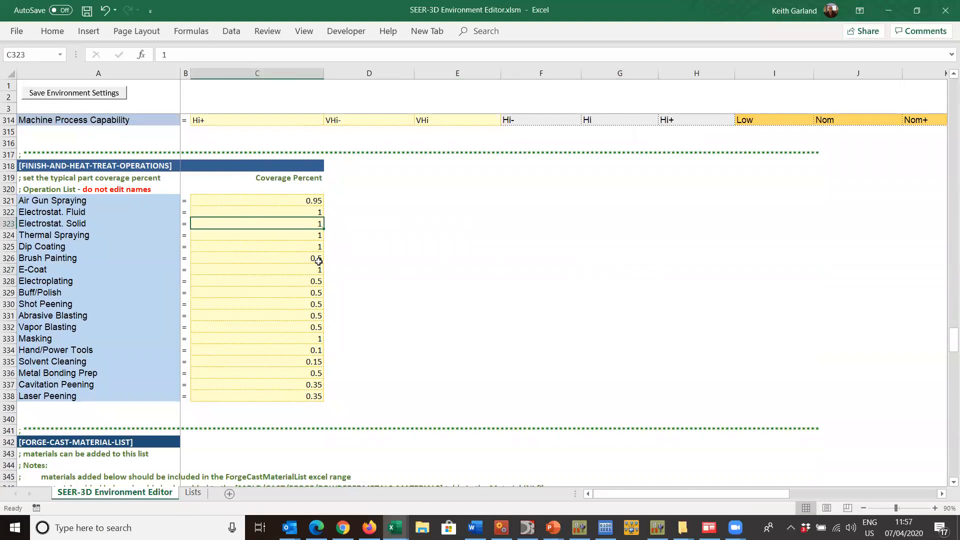
click(301, 362)
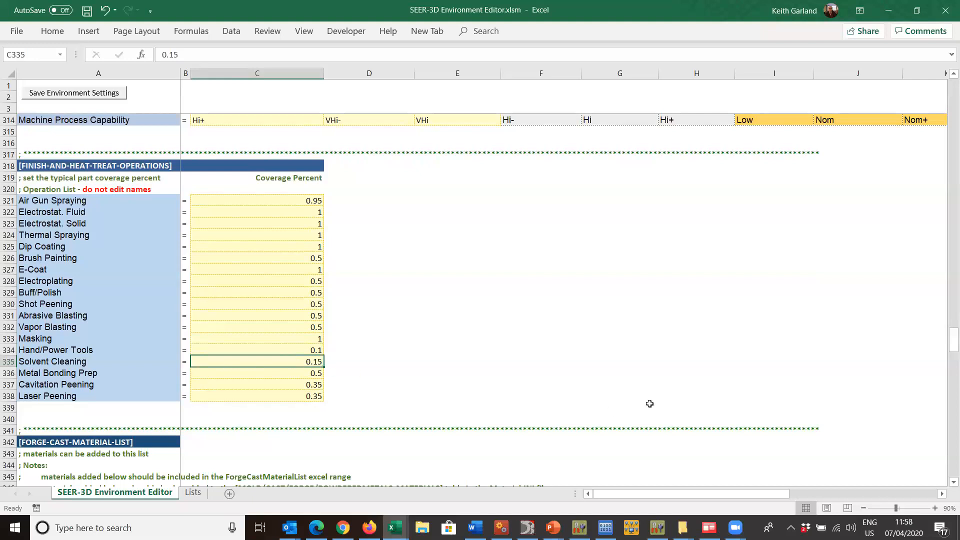
text(1)
key(Return)
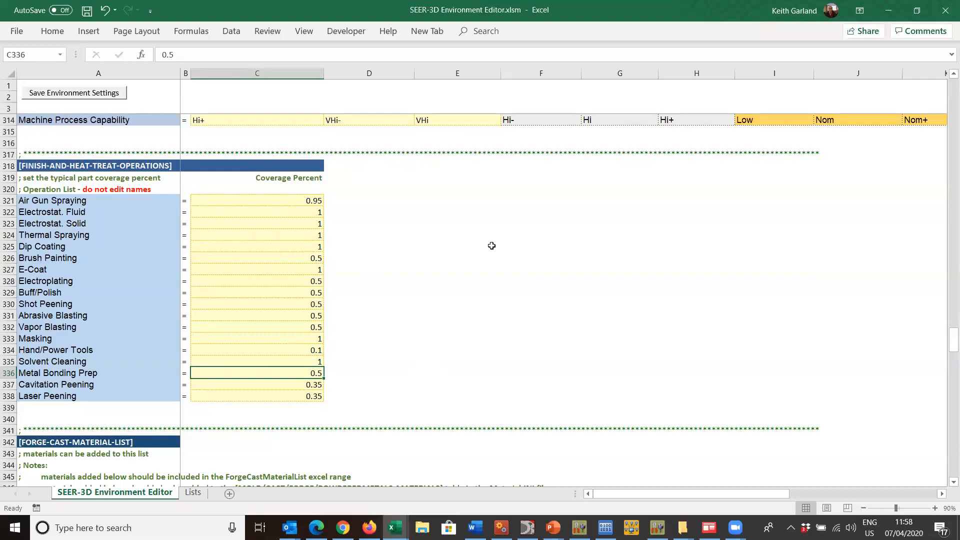
Examine the forge/cast and raw stock material lists, including densities and the machining speed and feed columns for Aluminum Alloys
drag(947, 345, 947, 366)
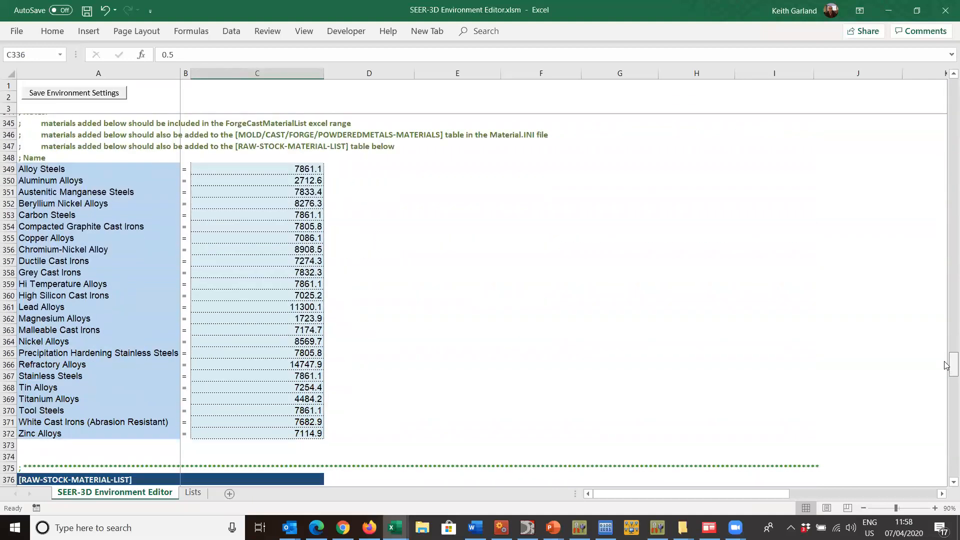
drag(947, 366, 946, 392)
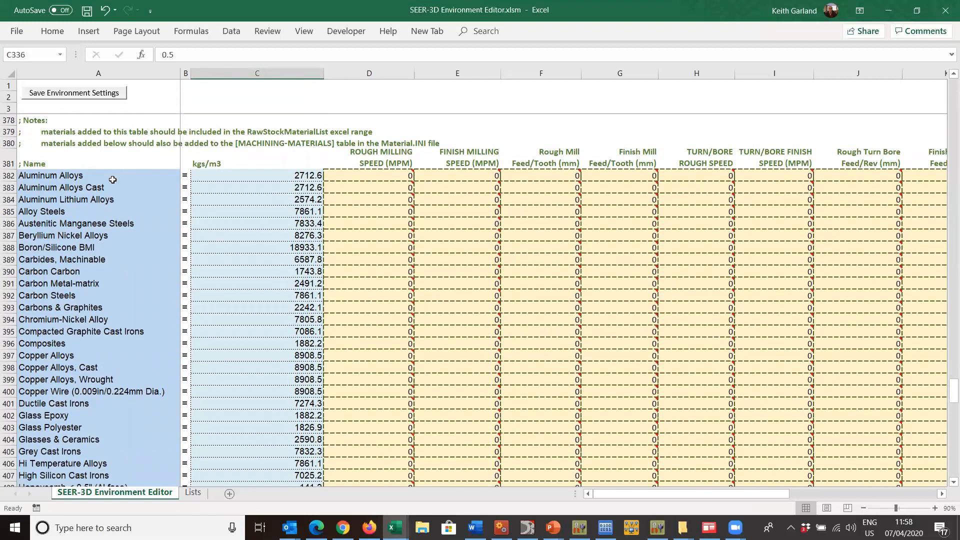
click(113, 180)
click(287, 175)
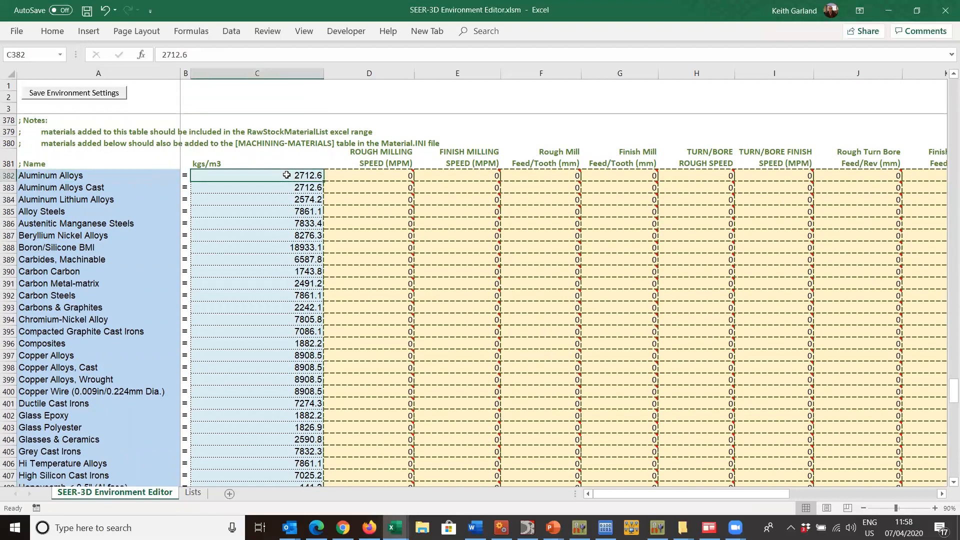
click(377, 176)
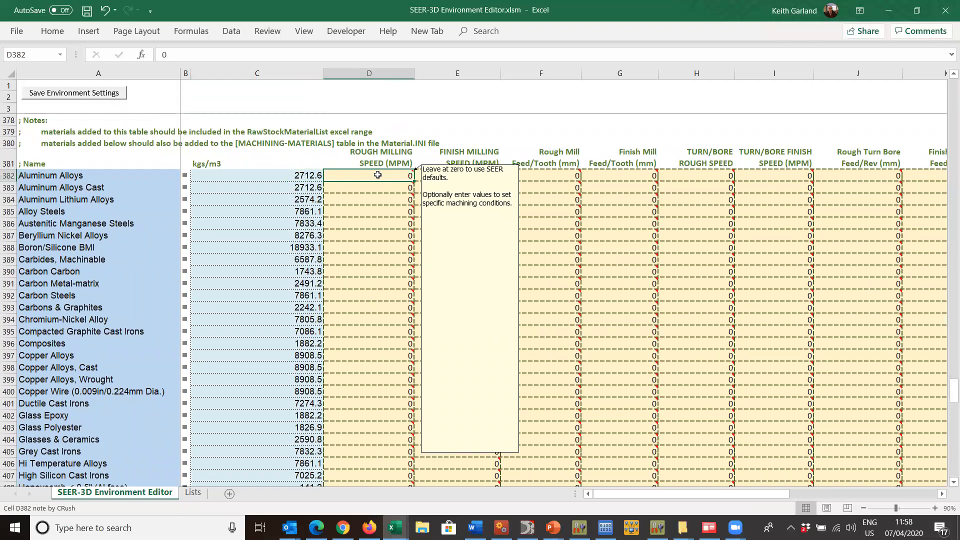
key(Tab)
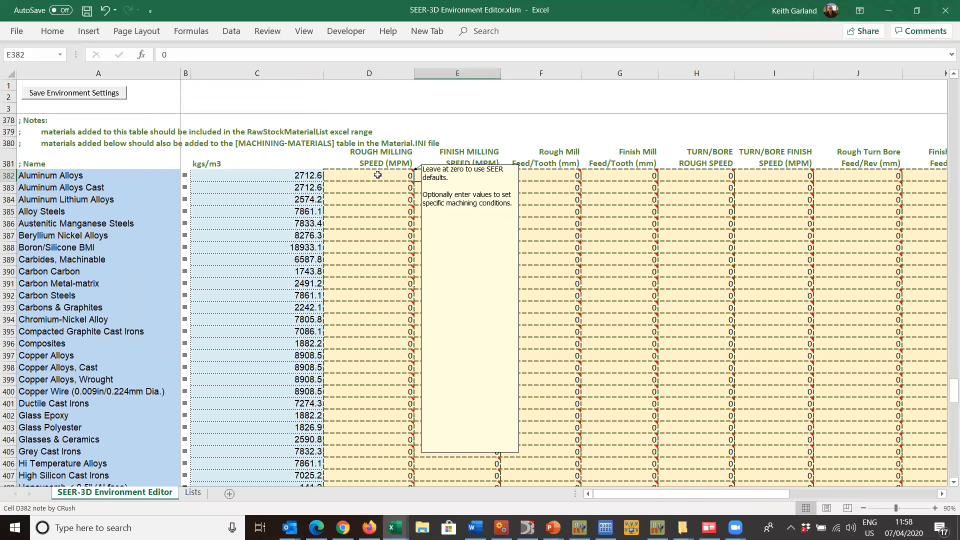
key(Tab)
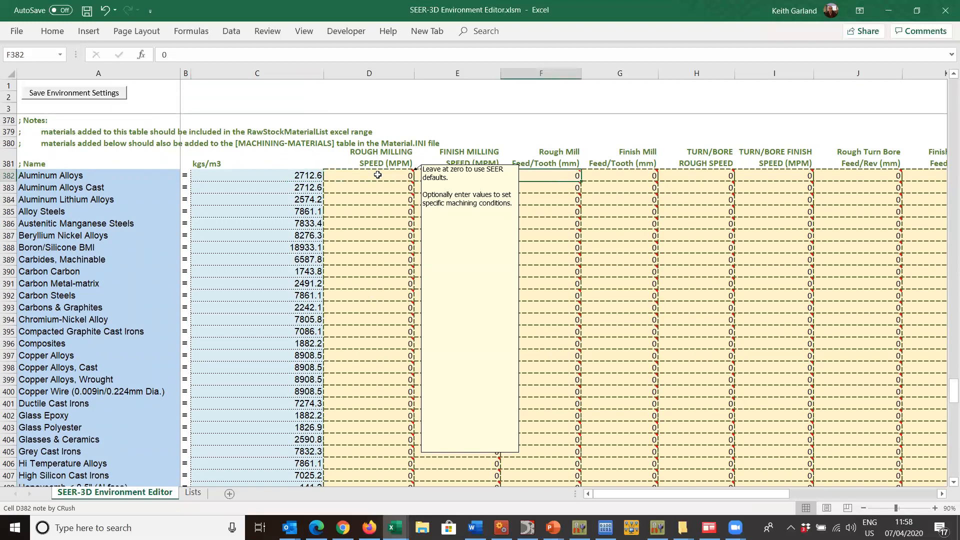
key(Tab)
key(Tab)
key(Tab)
key(Tab)
key(Tab)
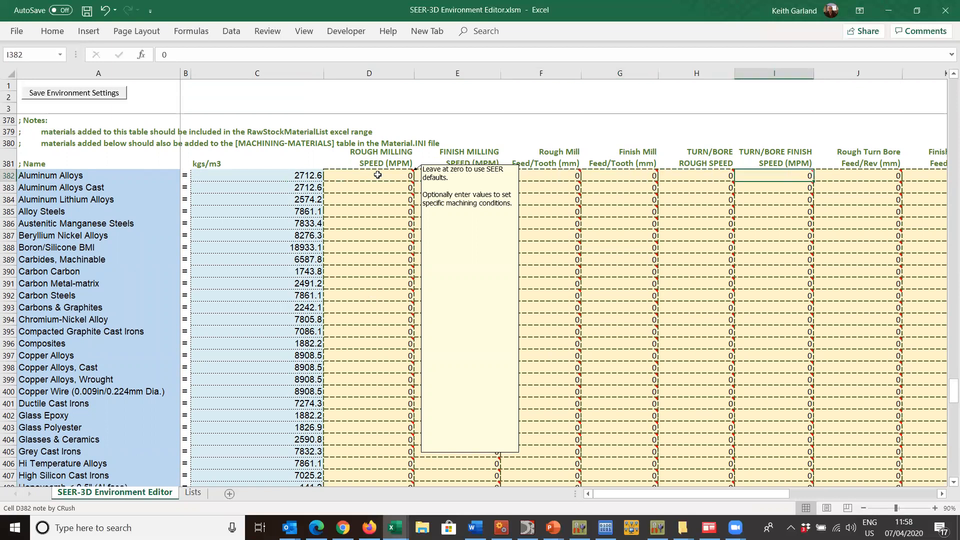
key(Tab)
key(Tab)
key(Tab)
key(Tab)
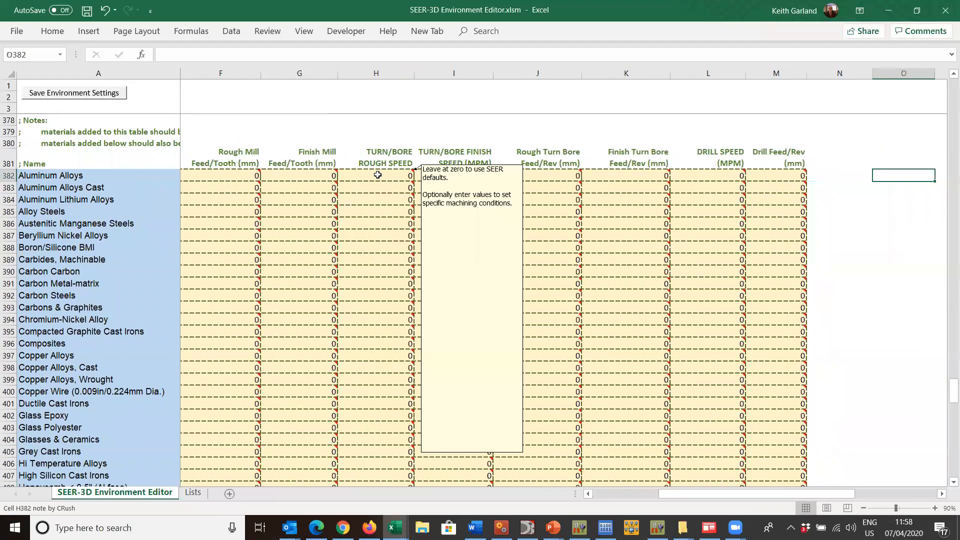
key(shift+Tab)
key(shift+Tab)
key(shift+Tab)
key(shift+Tab)
key(shift+Tab)
key(shift+Tab)
key(shift+Tab)
key(shift+Tab)
key(shift+Tab)
key(shift+Tab)
key(shift+Tab)
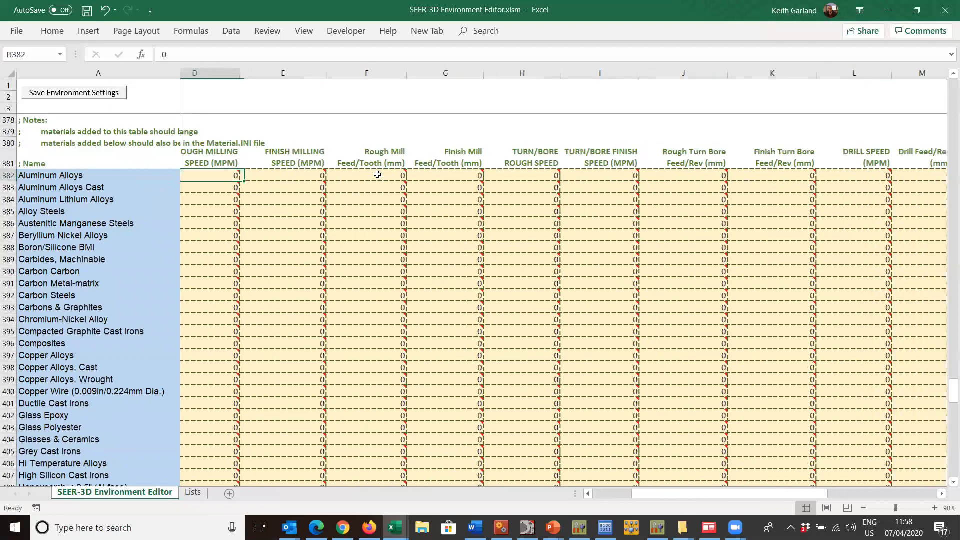
key(shift+Tab)
key(shift+Tab)
key(shift+Tab)
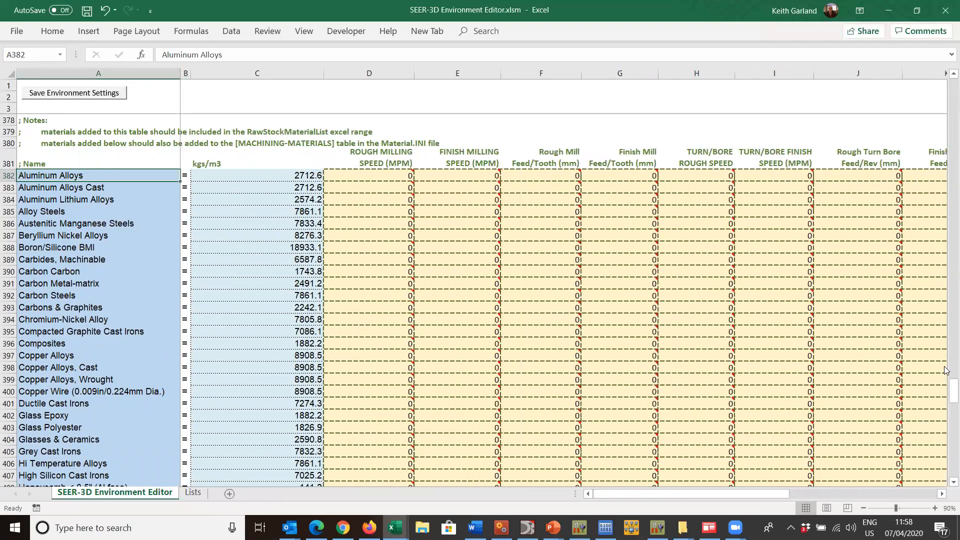
scroll(945, 395, up, 1)
scroll(945, 395, down, 20)
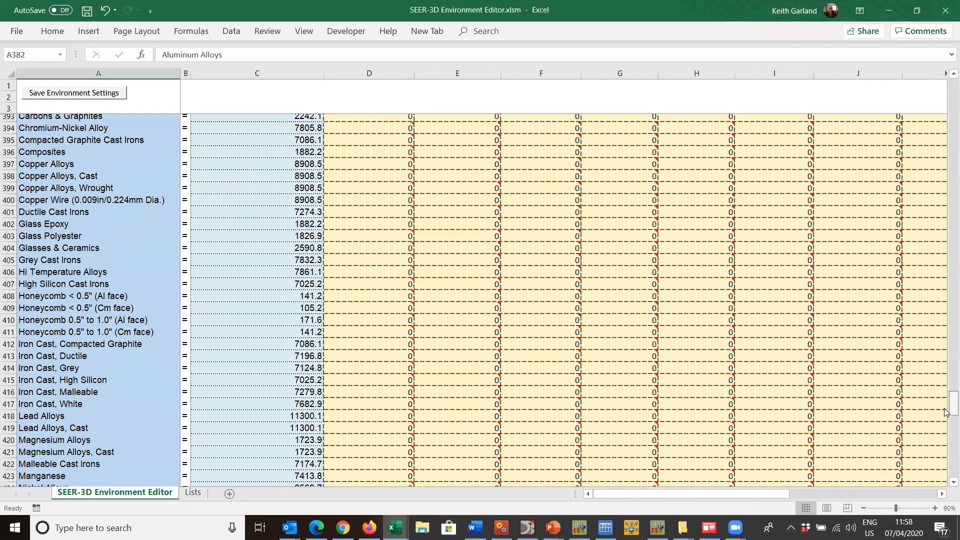
scroll(945, 463, down, 5)
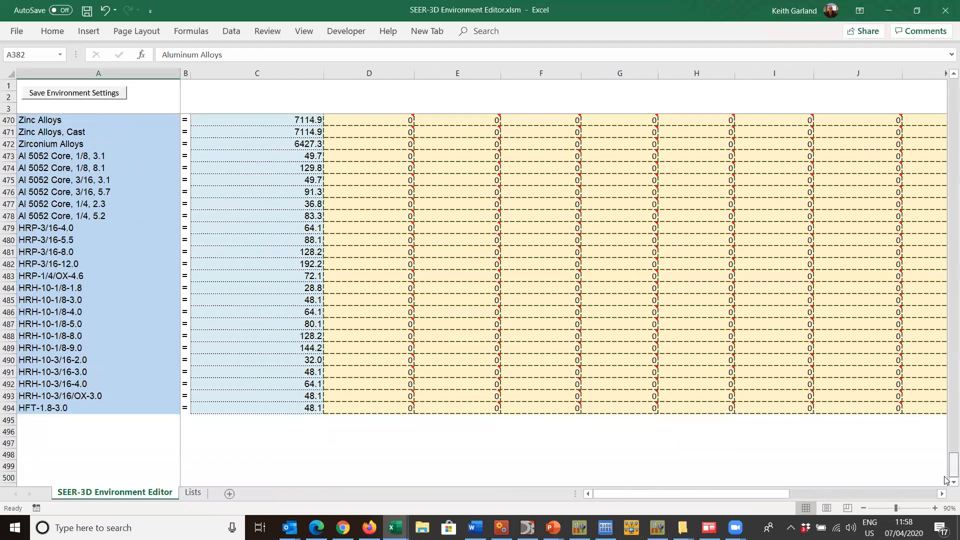
Return to the machining cost estimator defaults at the start of the sheet and save the workbook
scroll(943, 425, up, 20)
scroll(926, 210, up, 20)
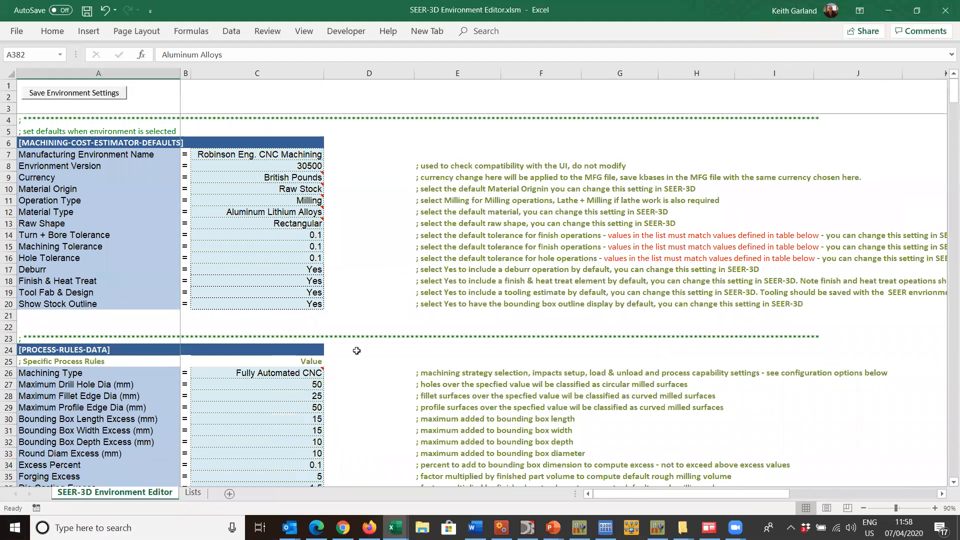
click(86, 11)
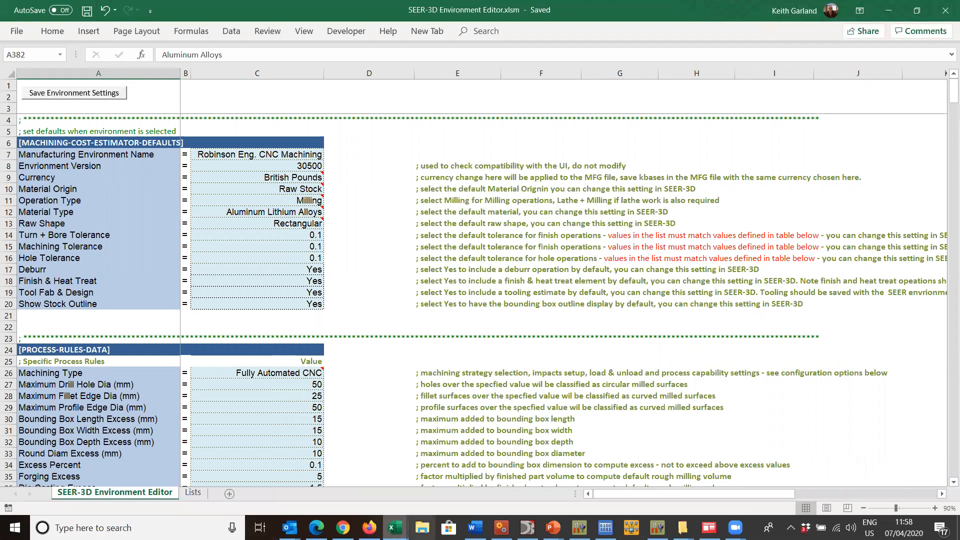
Switch to File Explorer and open the Robinson Eng. CNC Machining folder under the public SEER-3D 4.0 machining manufacturing environments
click(422, 528)
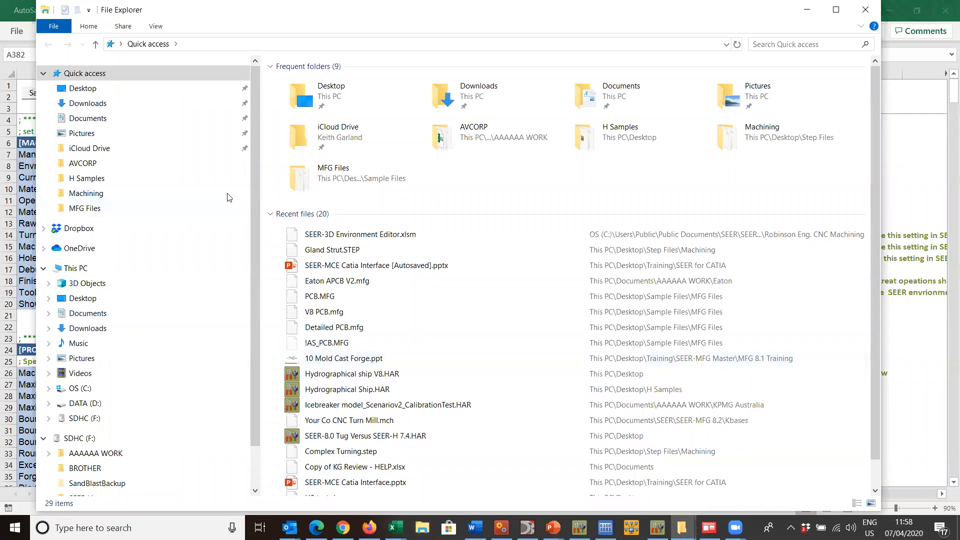
click(87, 391)
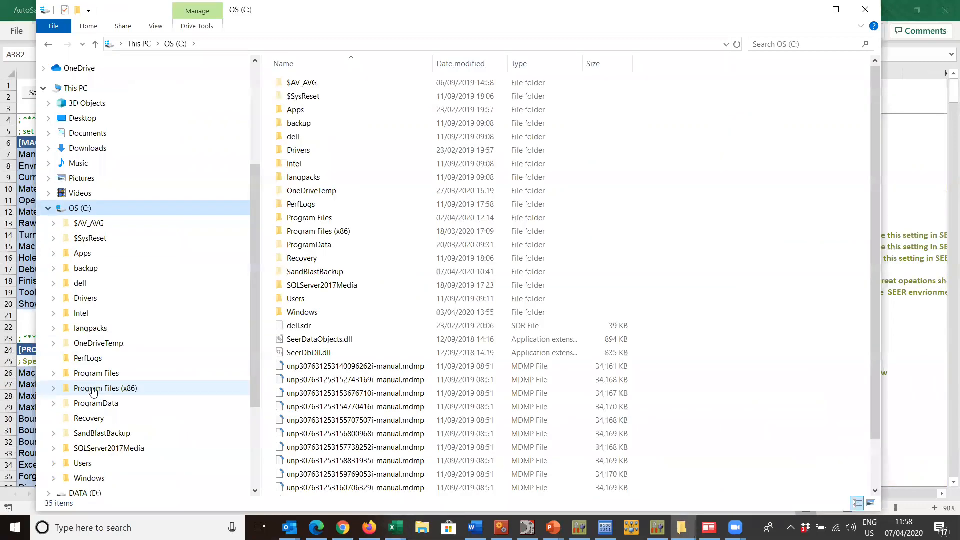
click(85, 466)
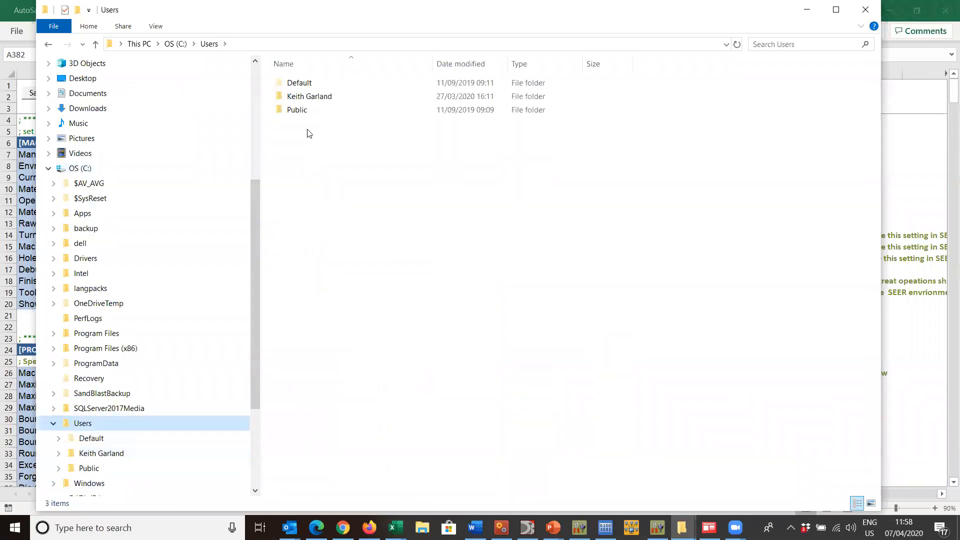
double_click(303, 112)
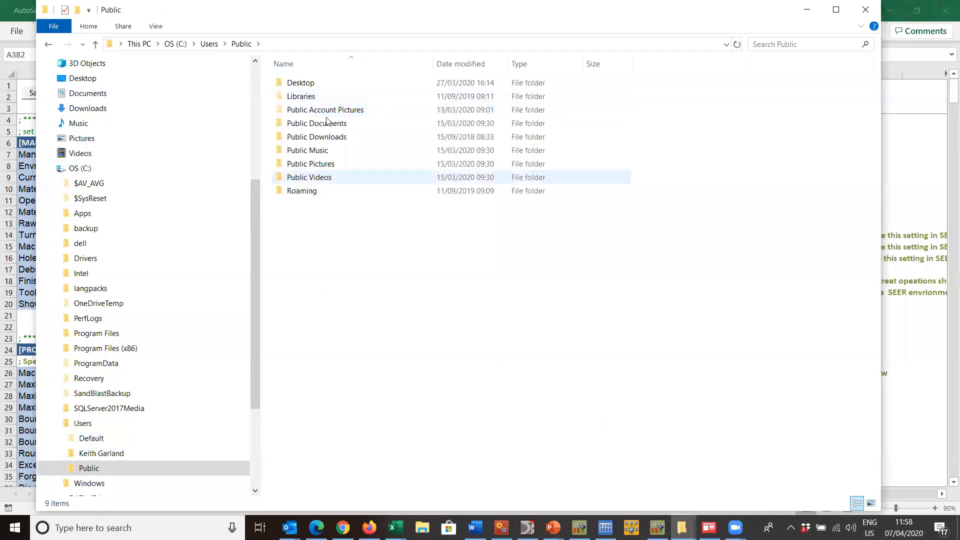
double_click(326, 124)
double_click(319, 125)
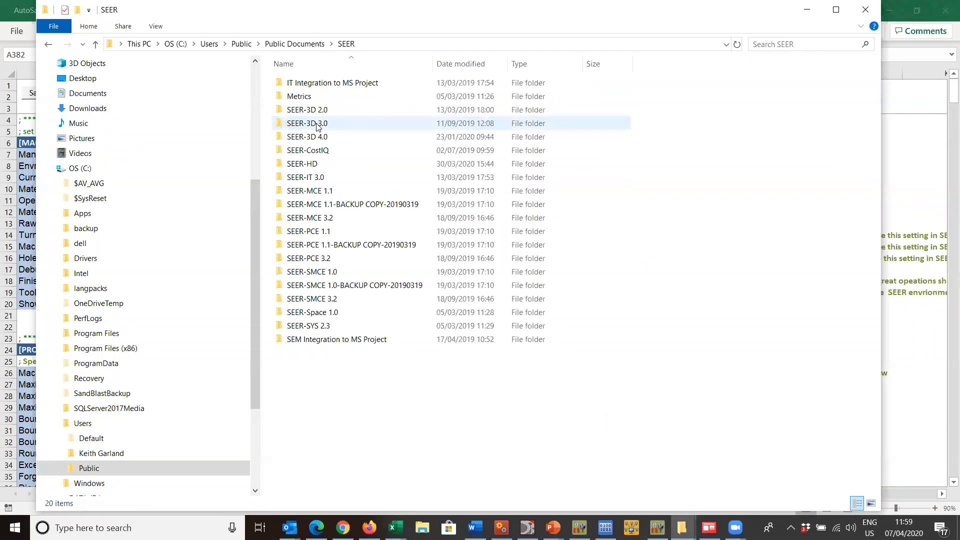
double_click(333, 137)
double_click(330, 98)
double_click(317, 110)
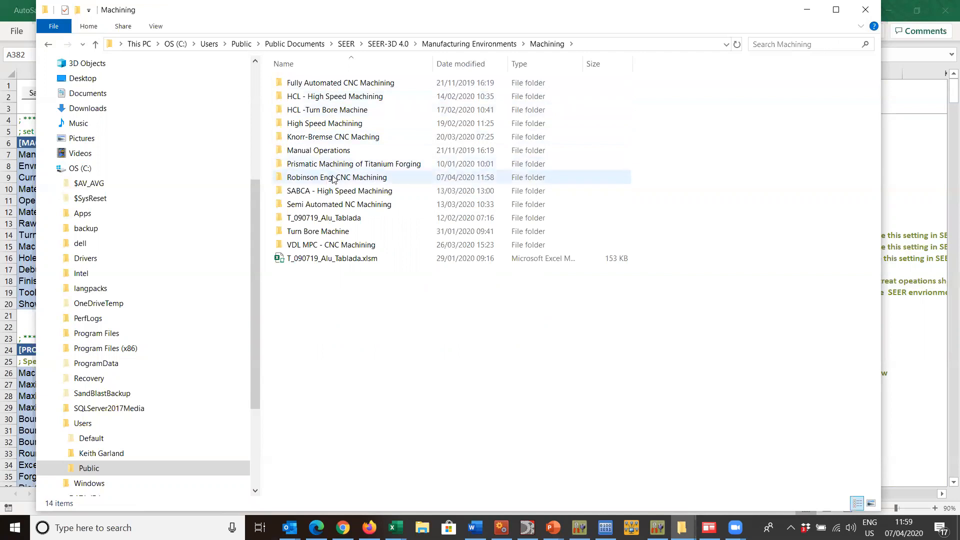
double_click(339, 179)
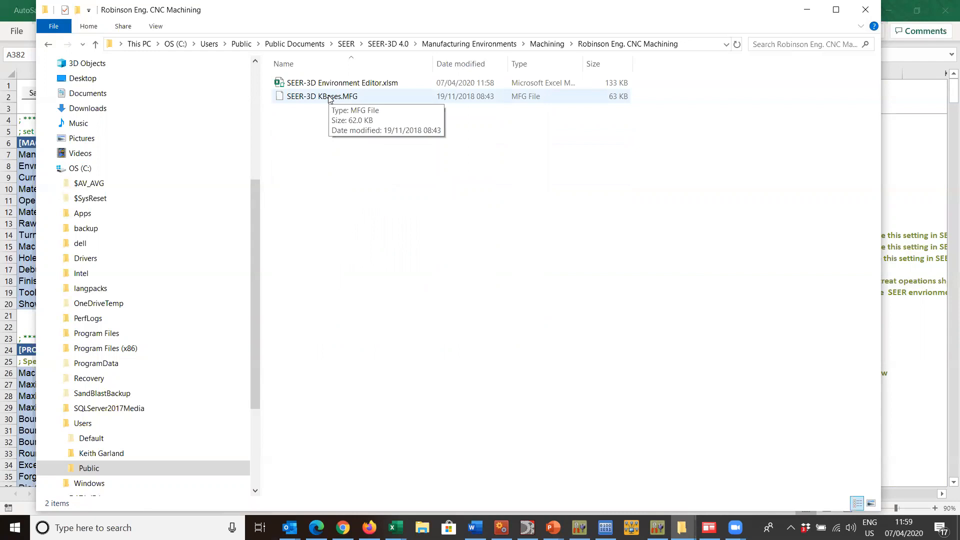
Open SEER-3D KBases.MFG in SEER-MFG, accept the conversion from the older version and maximize the window
double_click(329, 98)
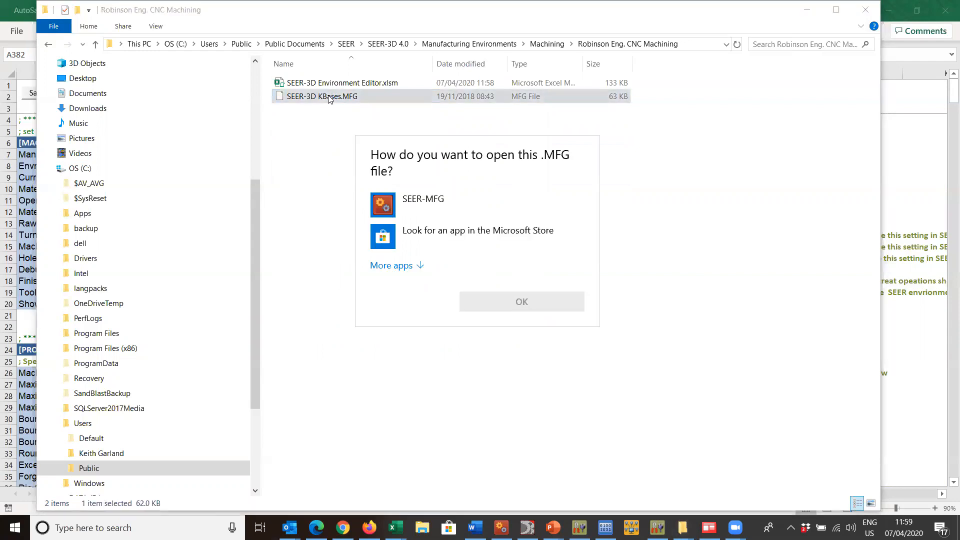
click(414, 198)
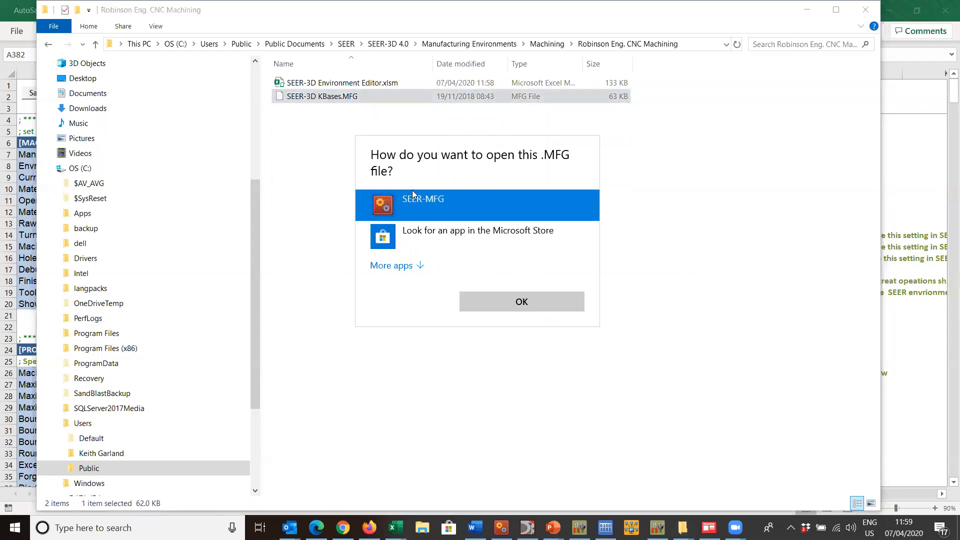
click(495, 302)
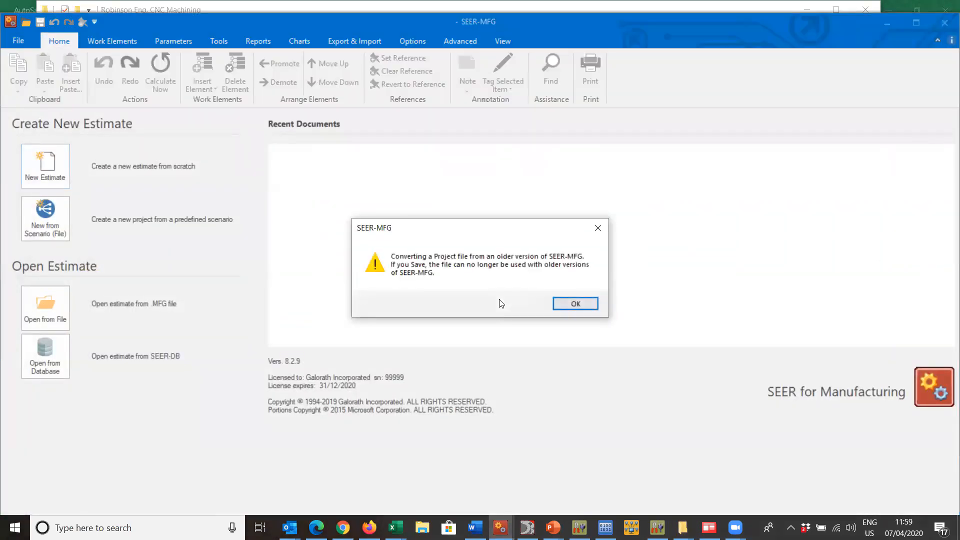
click(590, 303)
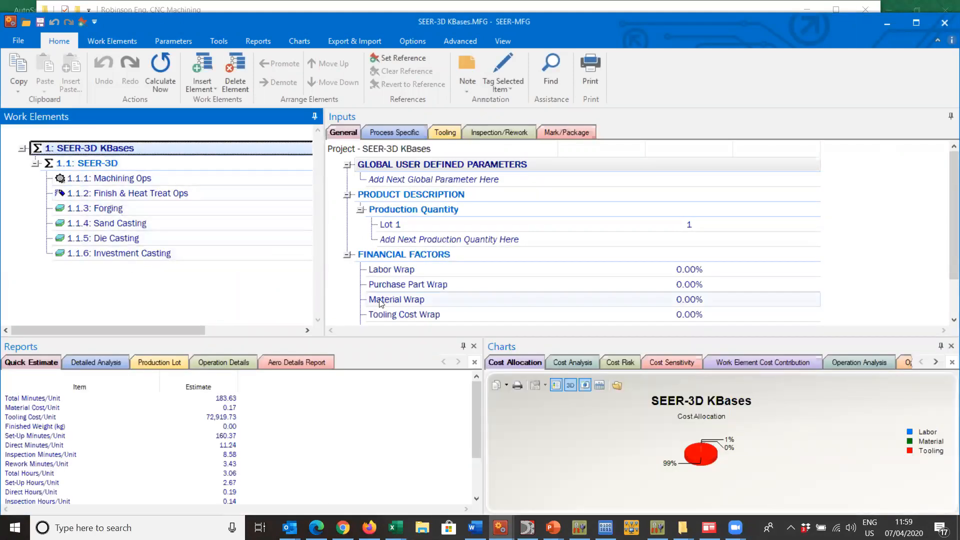
click(916, 23)
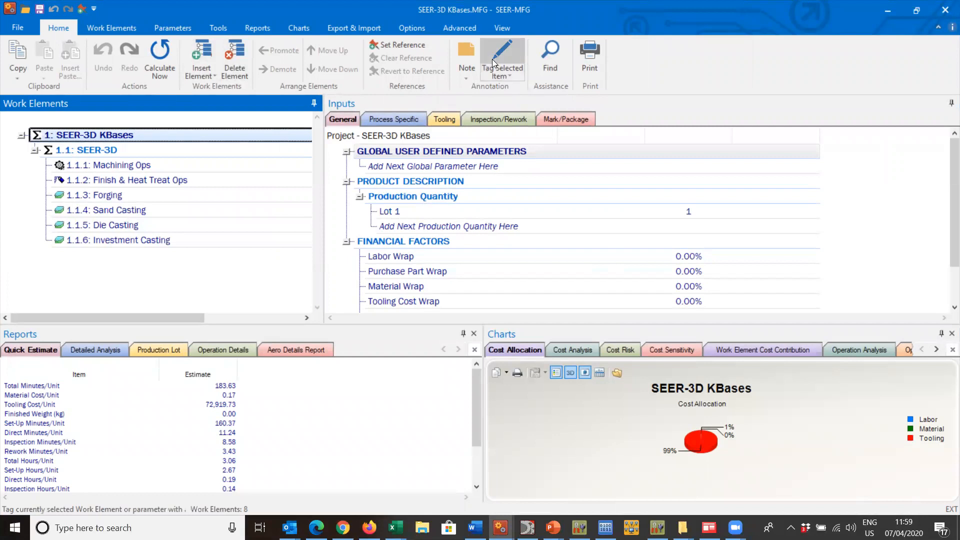
In the project parameters, set the base year to 2020 and choose the 2019 Default Inflation Table
click(406, 27)
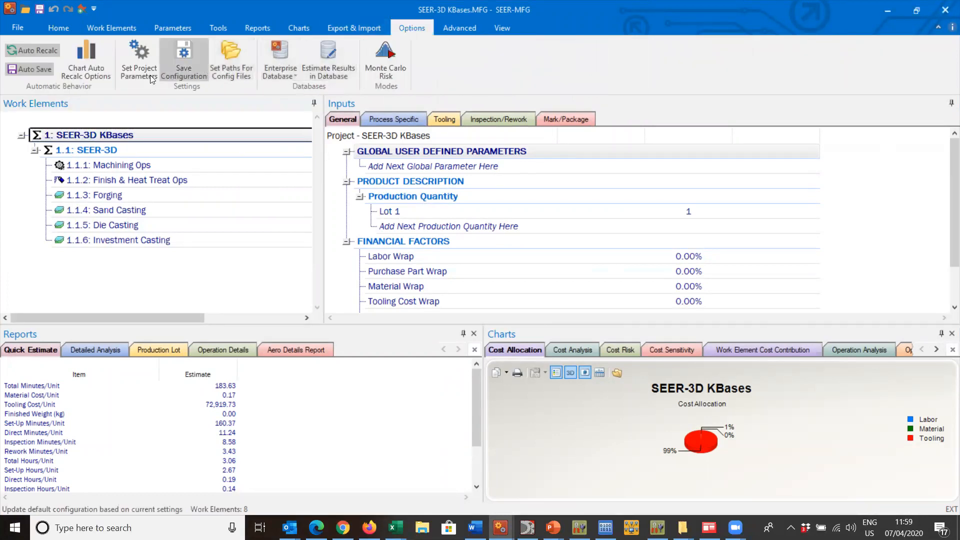
click(132, 66)
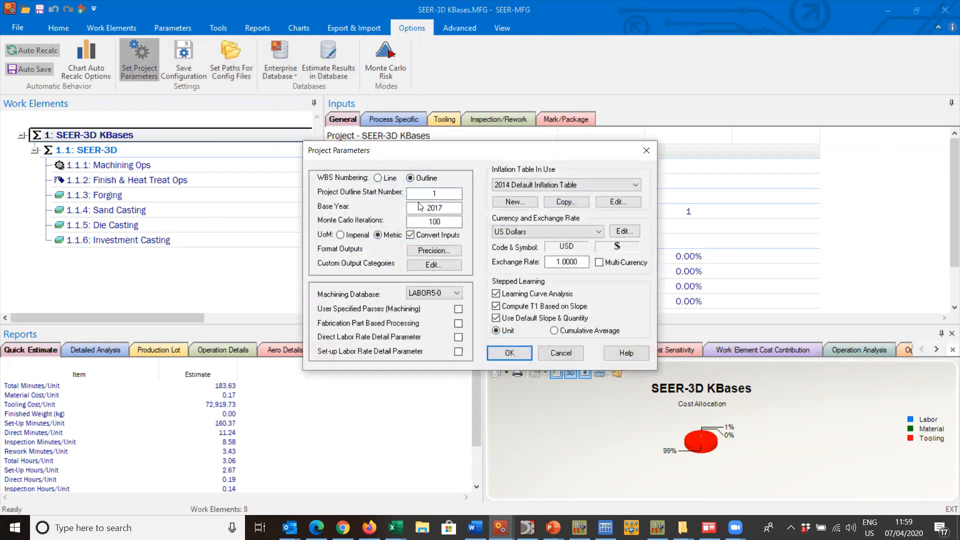
double_click(438, 207)
text(2020)
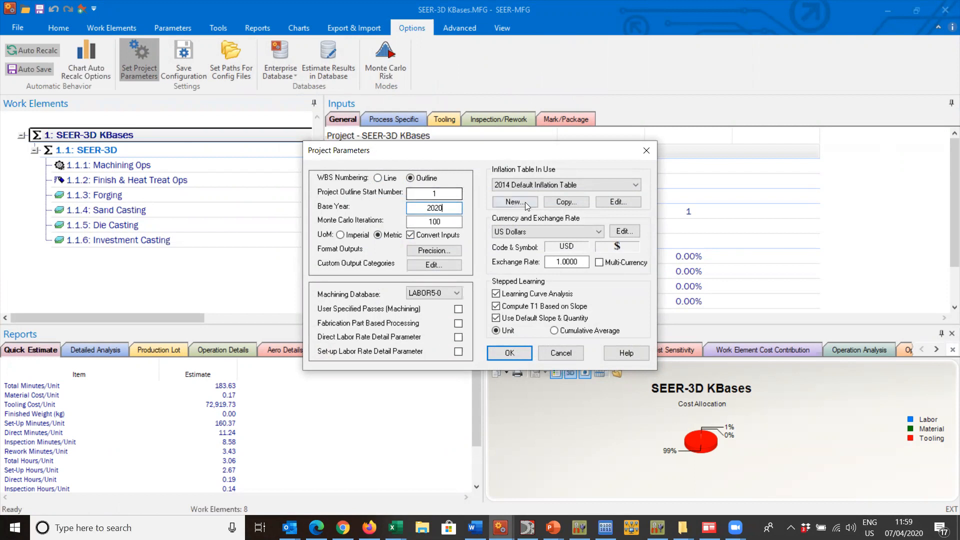
drag(386, 158, 349, 221)
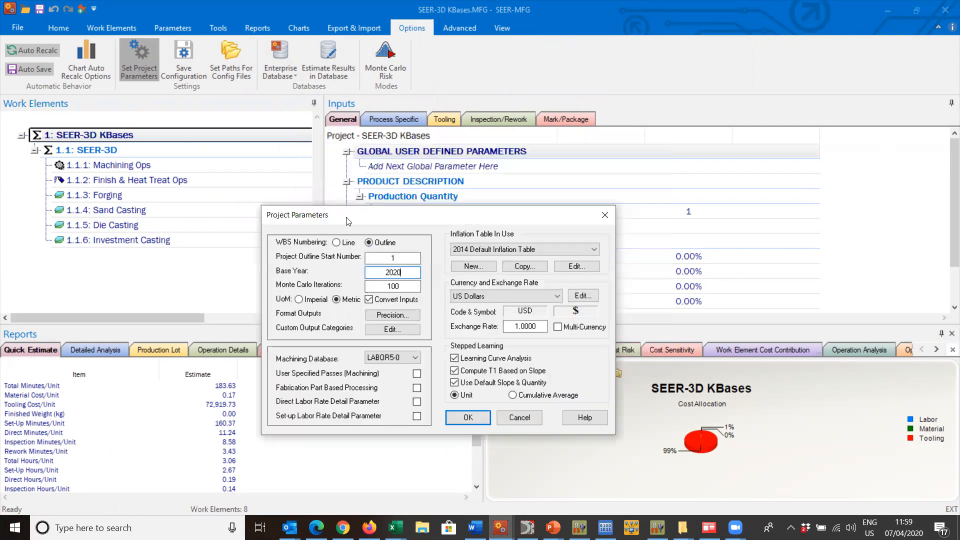
click(596, 249)
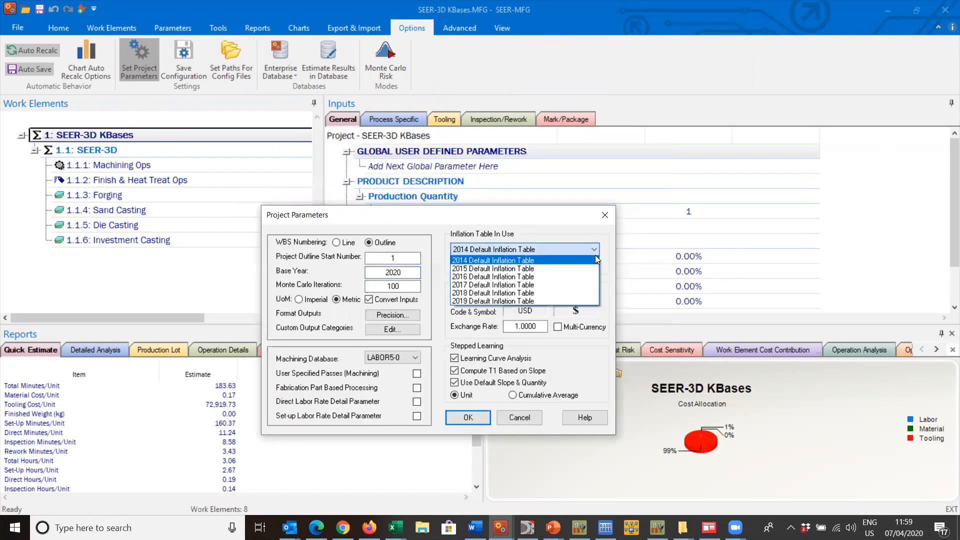
click(579, 300)
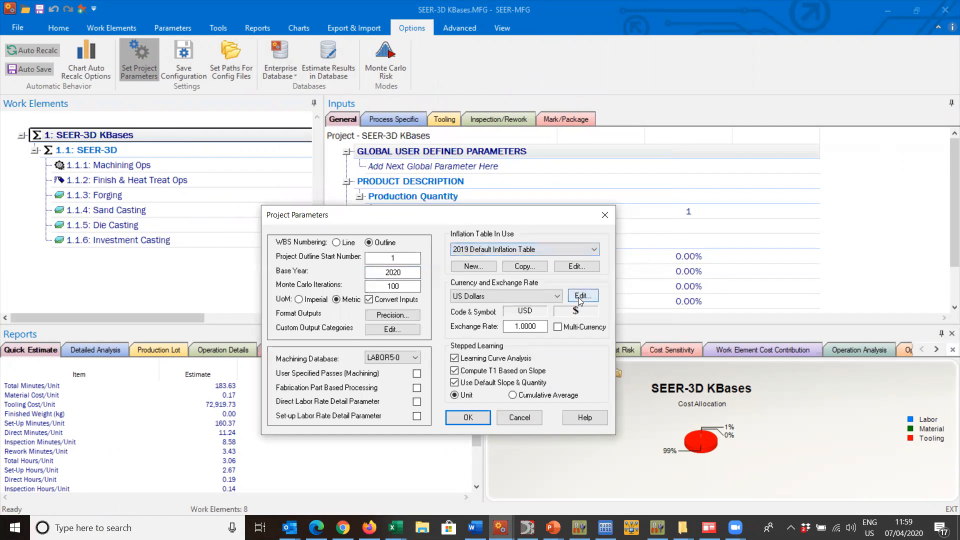
Set the project currency to British Pounds, apply the project parameters and save the configuration
click(526, 296)
click(474, 58)
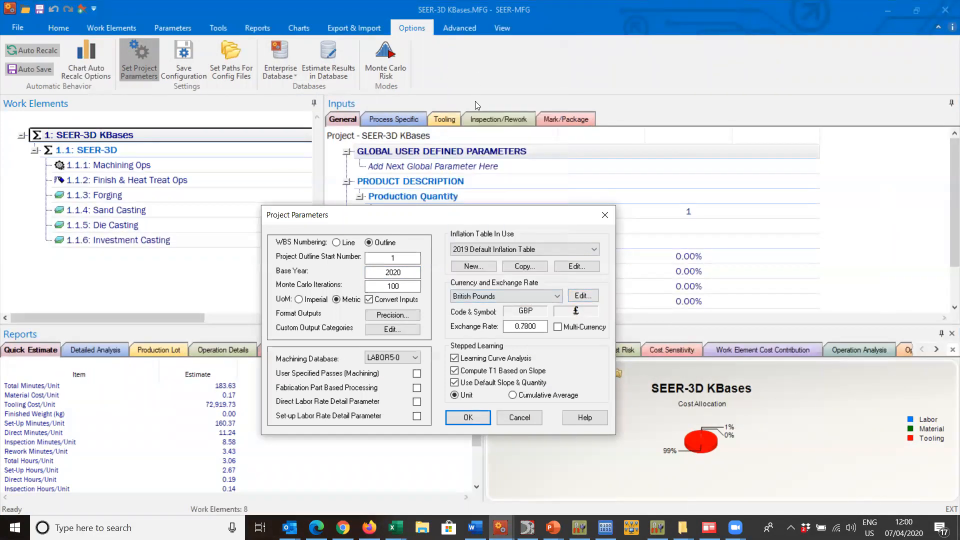
click(477, 383)
click(401, 358)
click(401, 358)
click(469, 418)
click(176, 65)
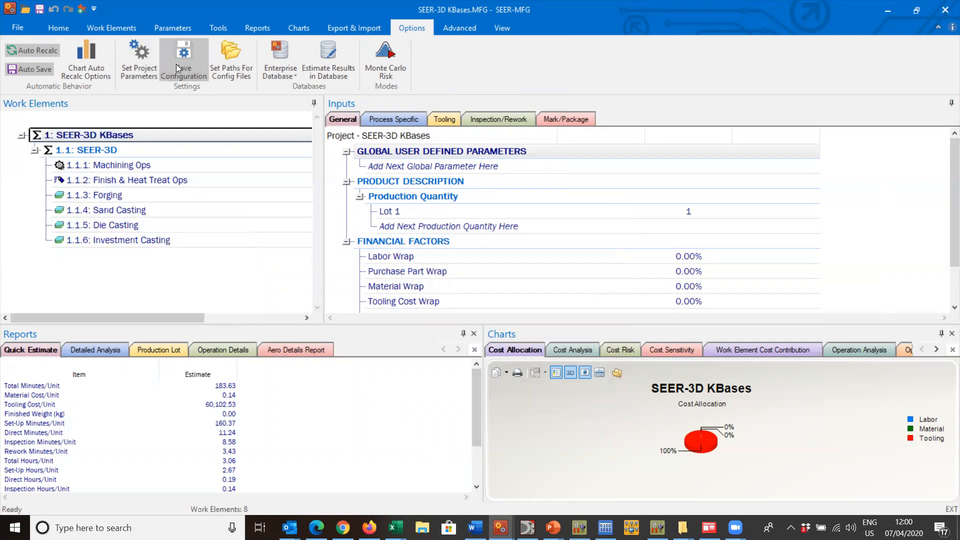
click(184, 70)
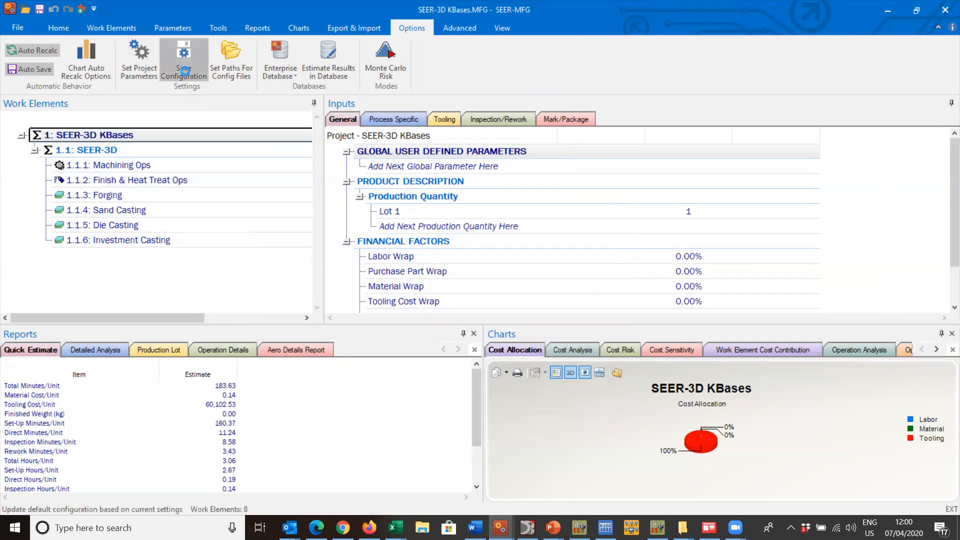
Set Production Experience/Optimization for the Machining Ops element to Hi least, VHi likely and EHi most
click(140, 166)
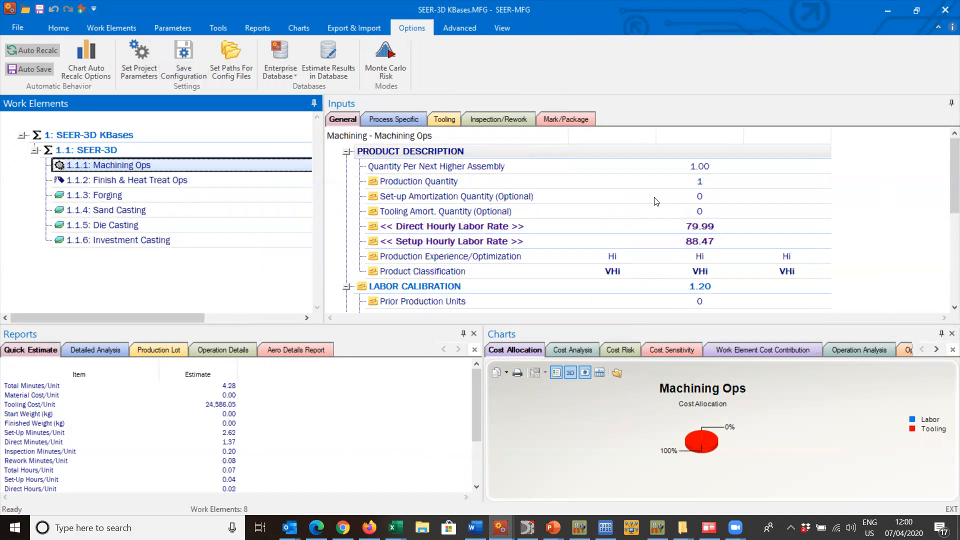
click(374, 183)
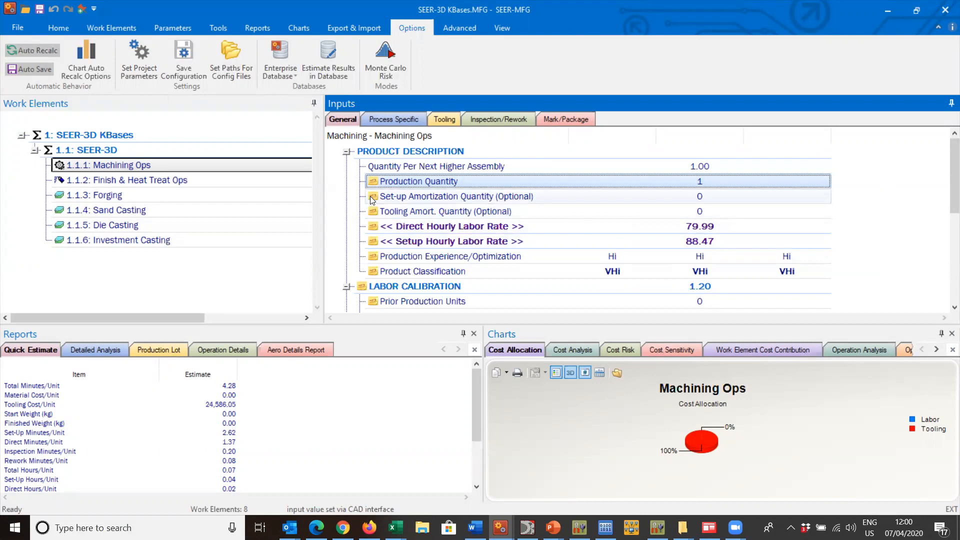
mouse_move(375, 198)
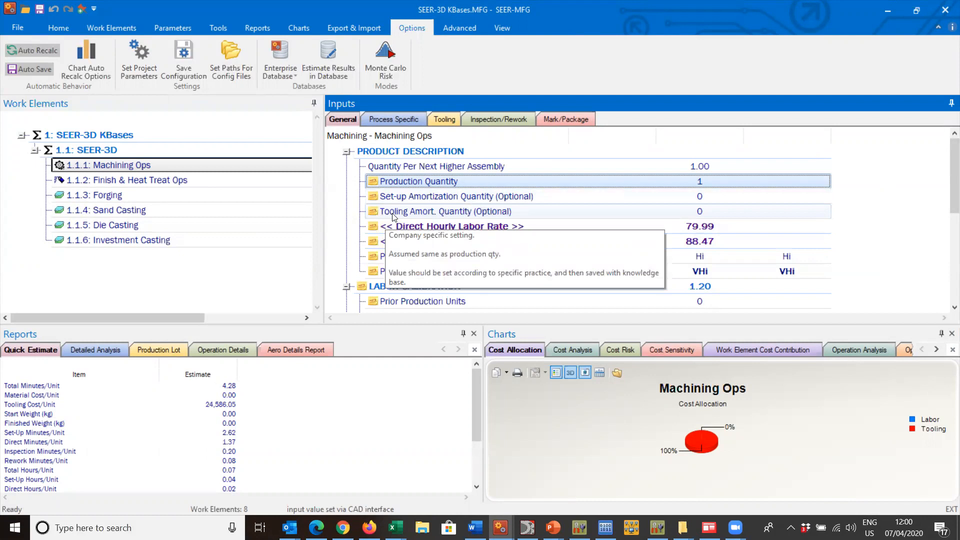
mouse_move(543, 231)
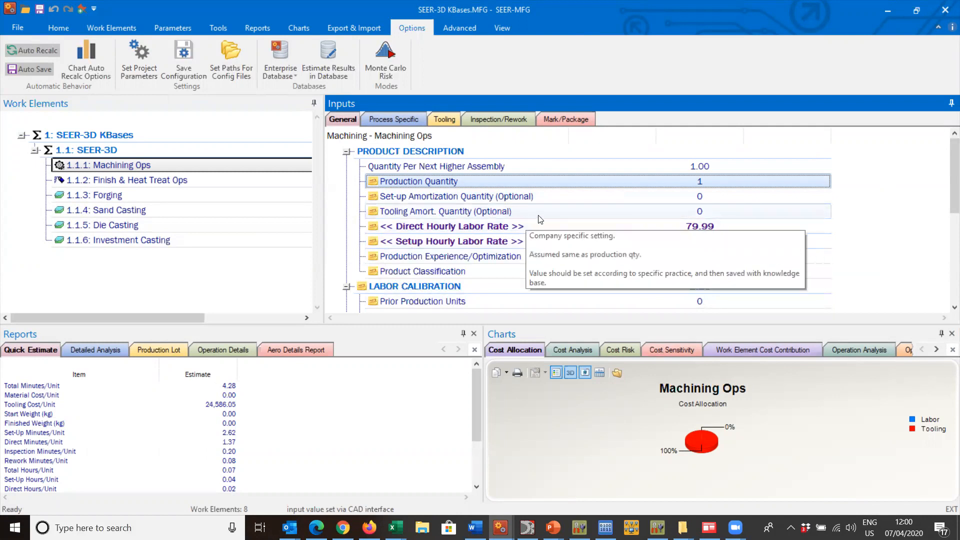
double_click(520, 258)
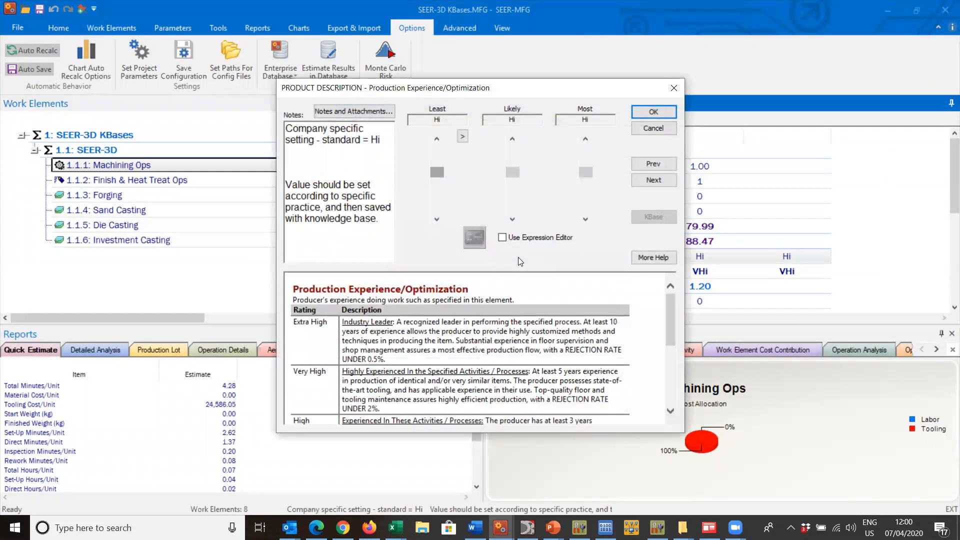
click(511, 140)
click(513, 141)
click(513, 141)
click(585, 156)
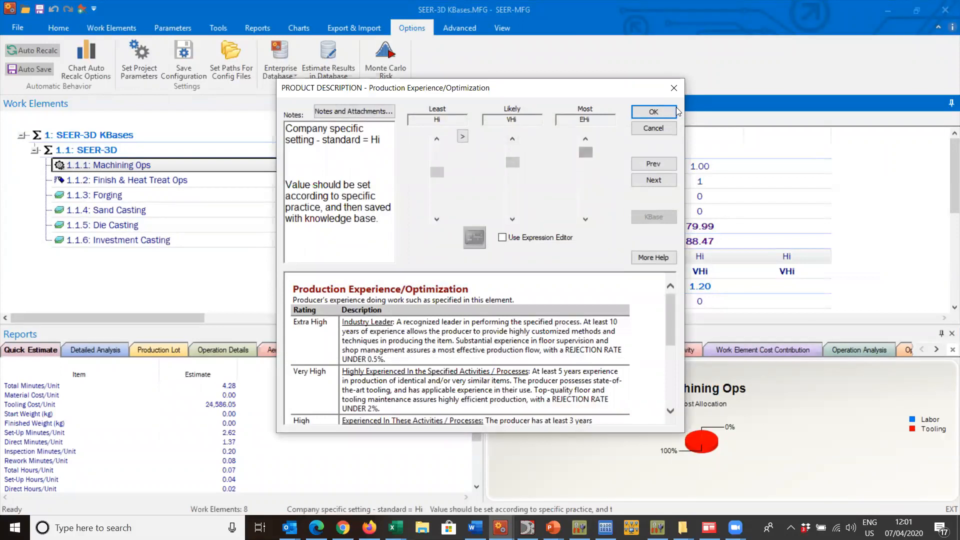
click(659, 113)
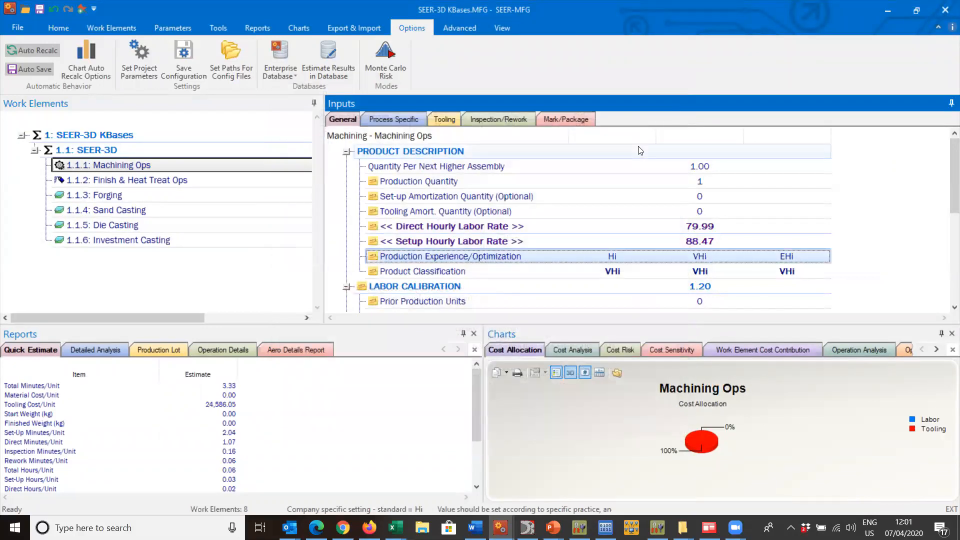
Set the Product Classification of Machining Ops to Nom for the least, likely and most values
double_click(657, 270)
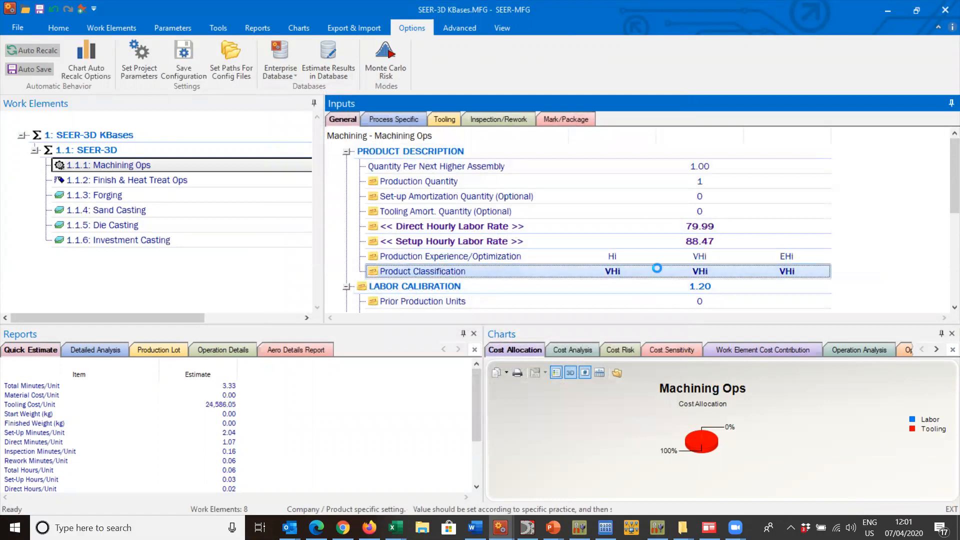
click(433, 188)
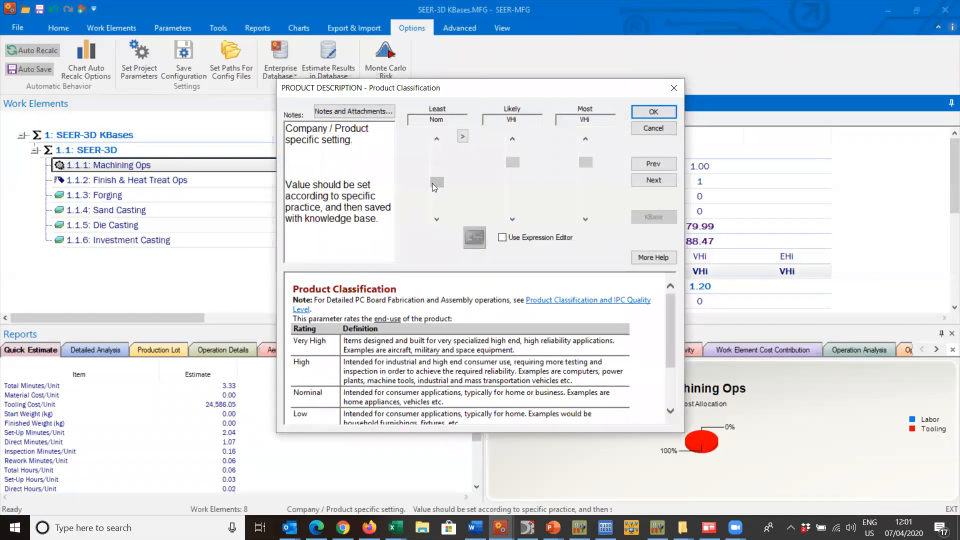
click(462, 136)
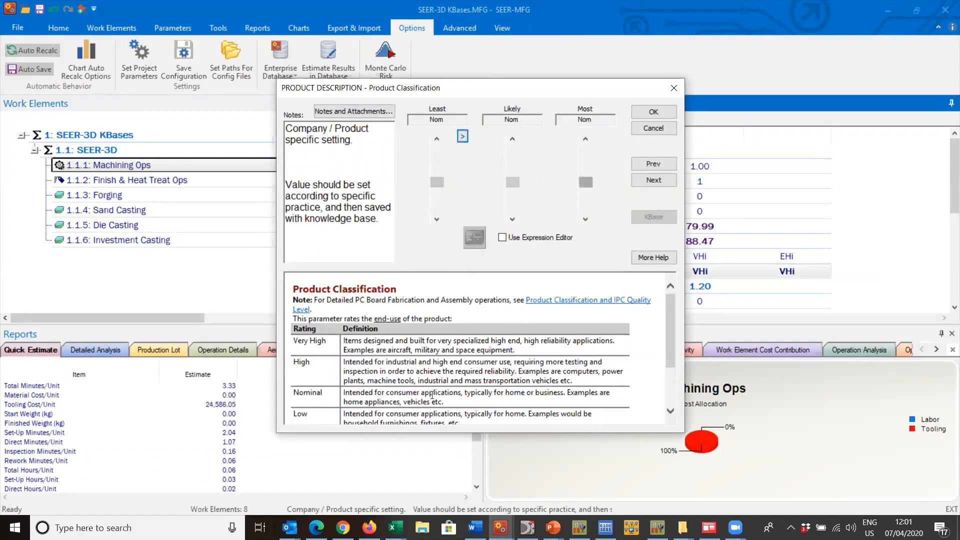
drag(431, 402, 346, 393)
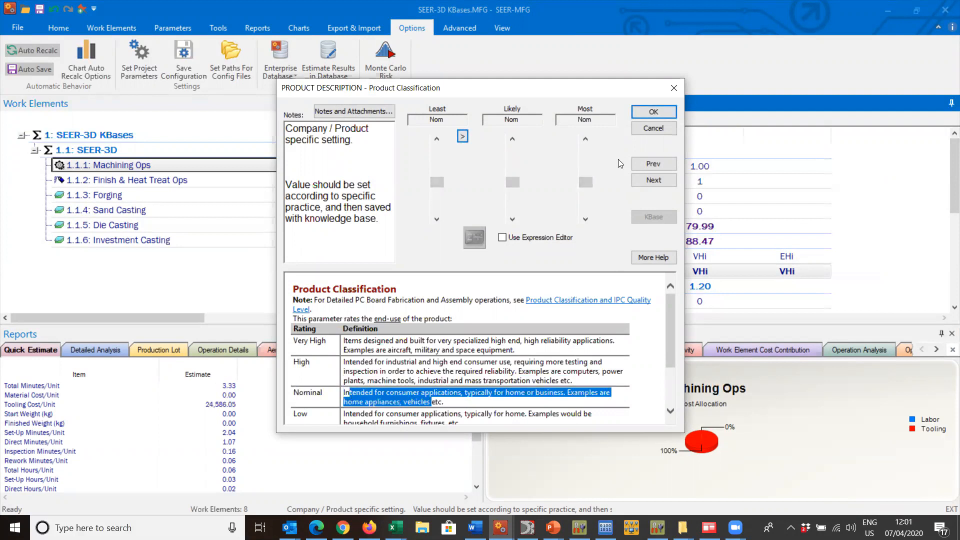
click(650, 113)
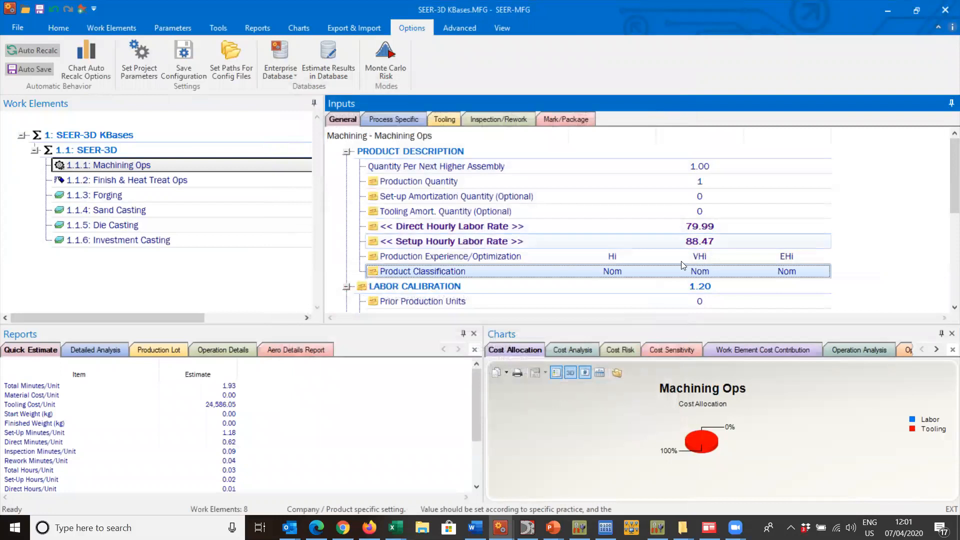
Set the Labor Calibration of Machining Ops to 1.1
click(628, 287)
double_click(628, 287)
drag(521, 119, 512, 120)
text(1.1)
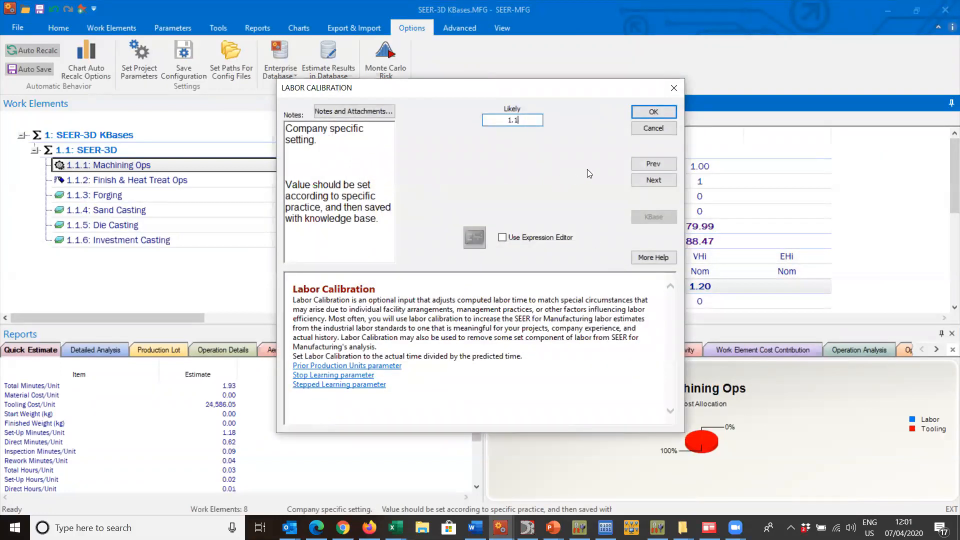
click(654, 112)
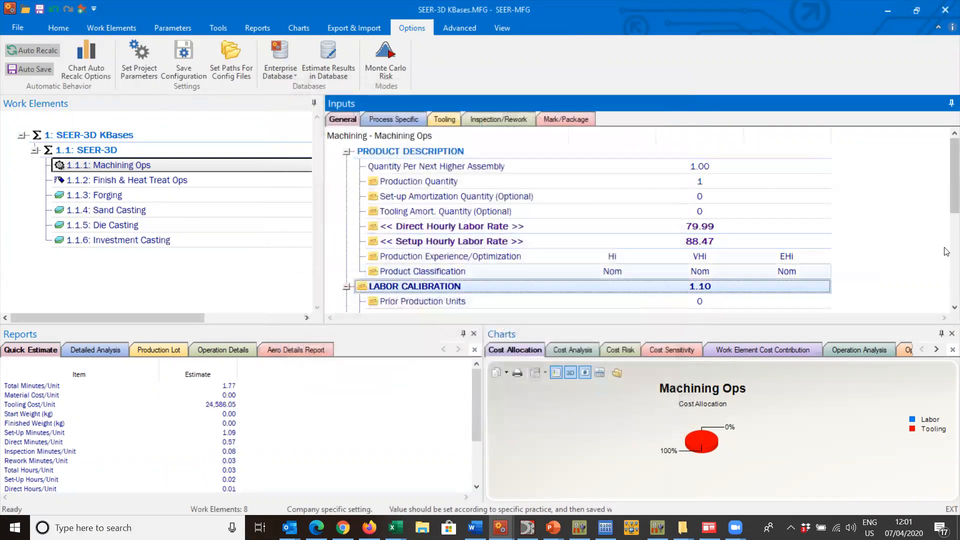
Review the stepped learning, engineering description and material settings of the Machining Ops element
drag(946, 187, 947, 228)
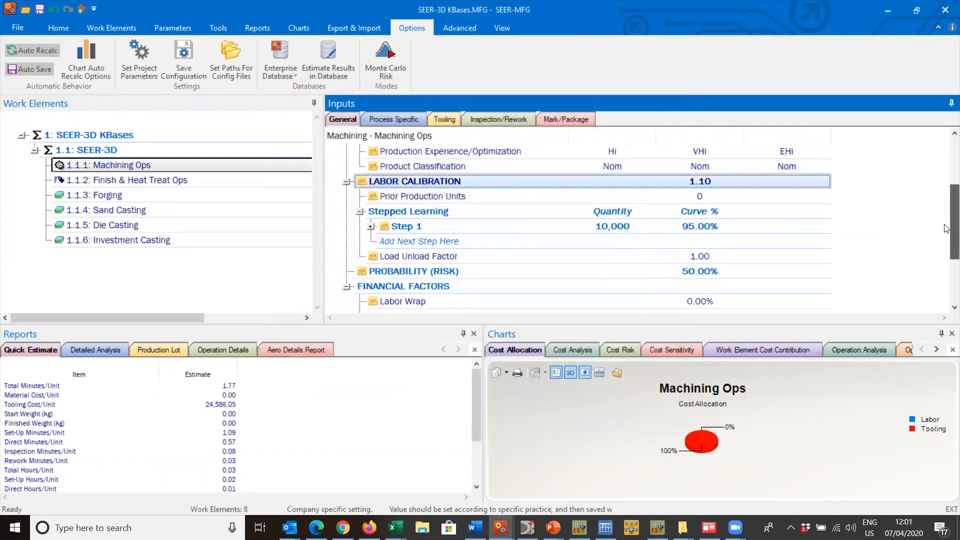
click(652, 224)
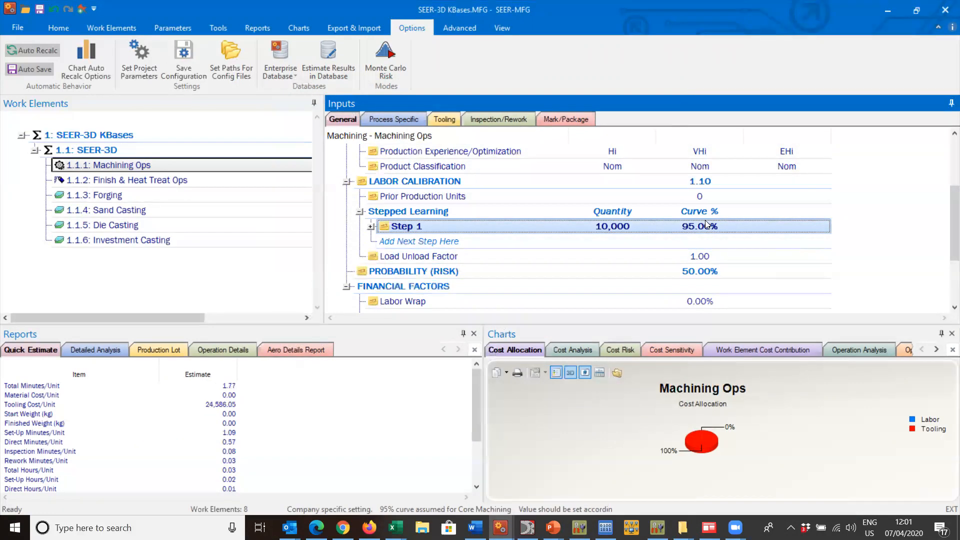
click(400, 120)
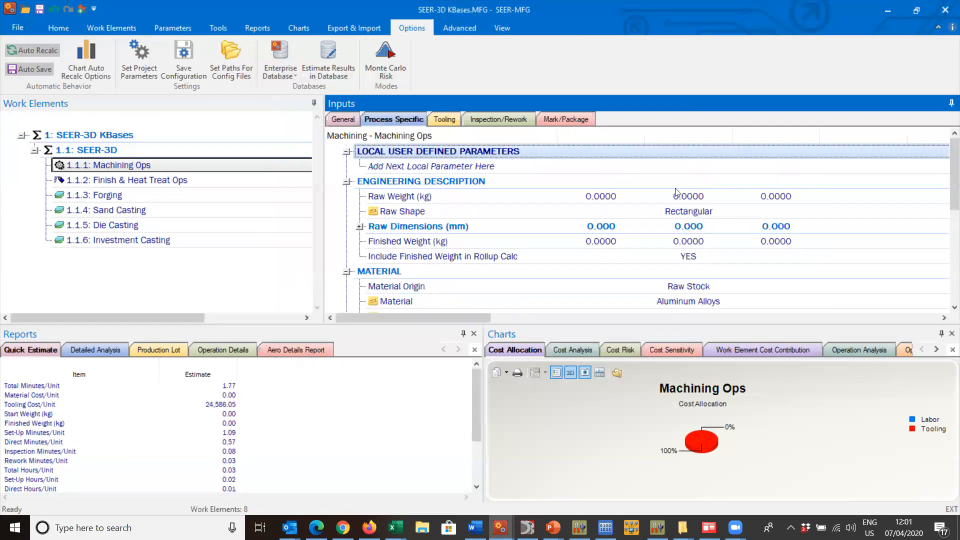
scroll(946, 156, down, 1)
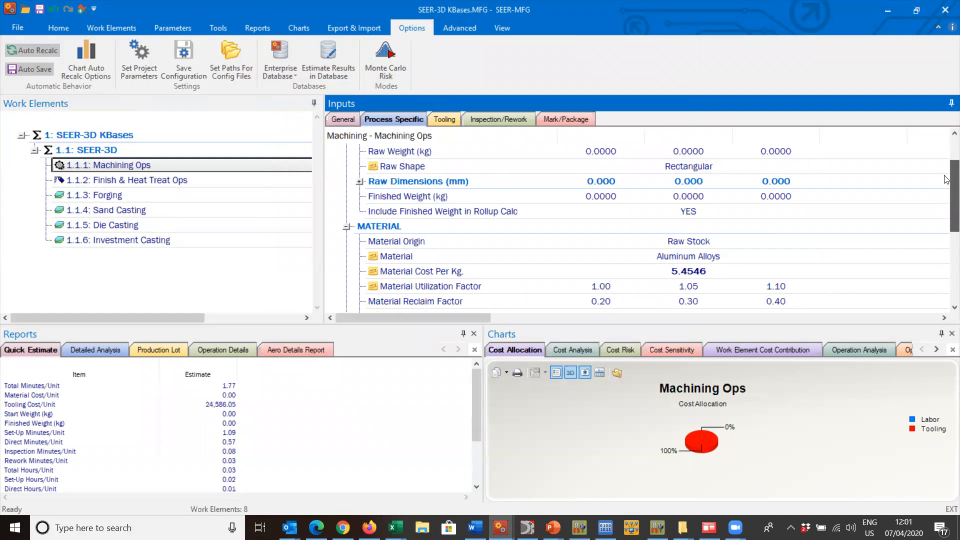
scroll(947, 186, down, 1)
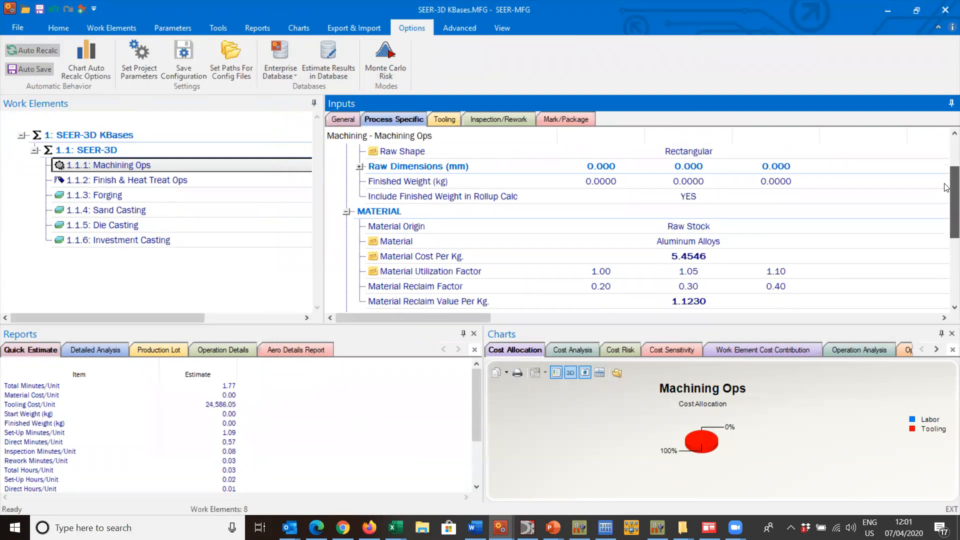
scroll(946, 188, down, 2)
click(705, 210)
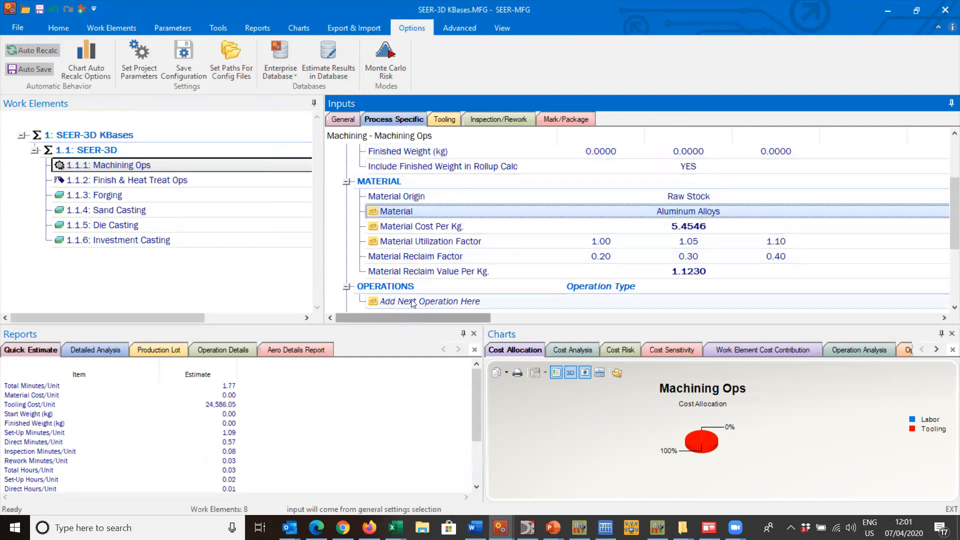
scroll(425, 270, down, 2)
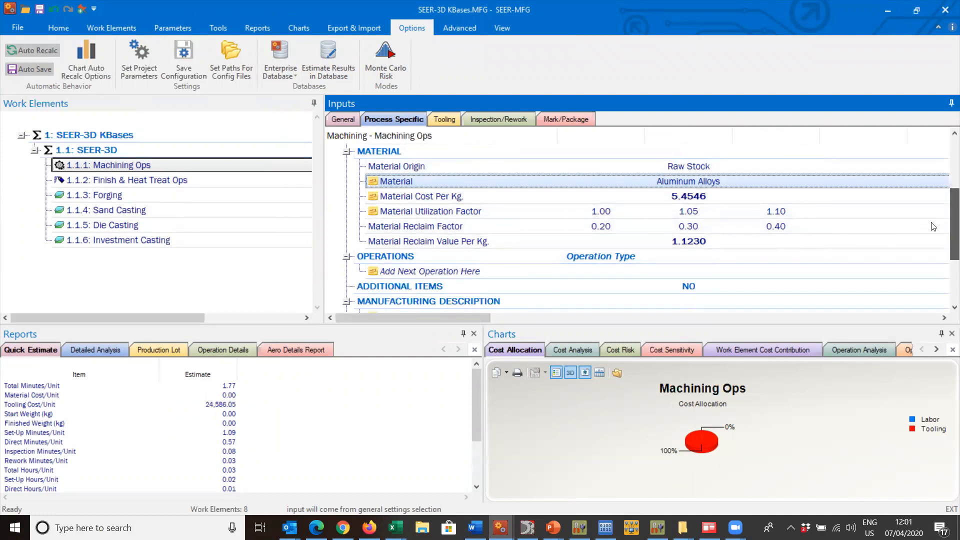
Examine the Machining Ops manufacturing description: Set-up Complexity, Machine/Tooling Process Capability and Machine Tool Condition
mouse_move(388, 272)
scroll(945, 251, down, 2)
click(515, 241)
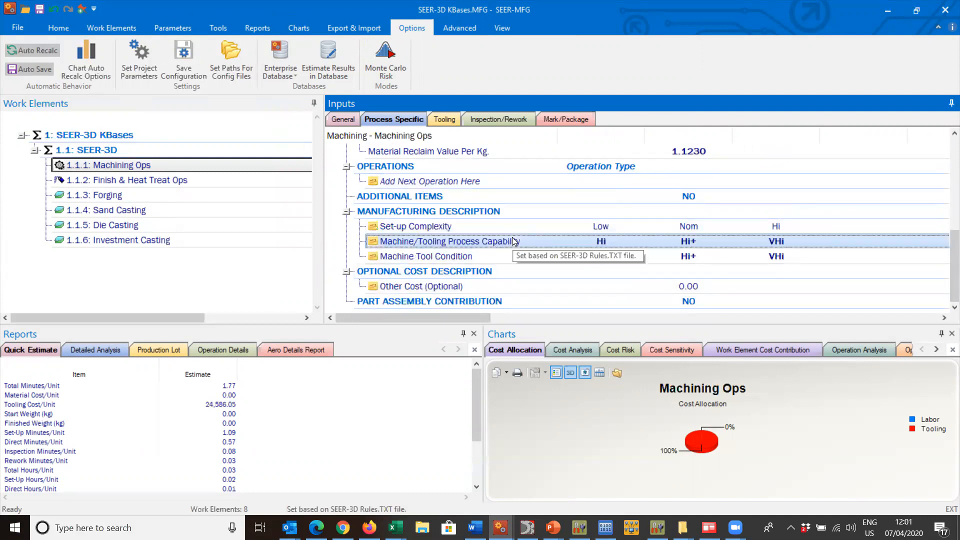
click(500, 256)
click(495, 241)
click(491, 227)
click(490, 242)
click(493, 257)
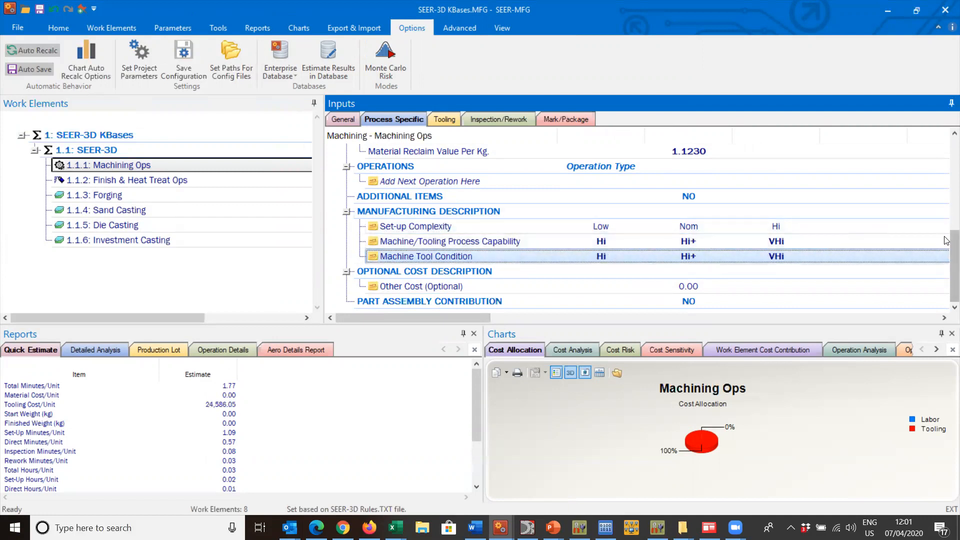
Add a tool of type MCM - (Machine Part) with the description CNC Tape to the Machining Ops tooling list
click(440, 122)
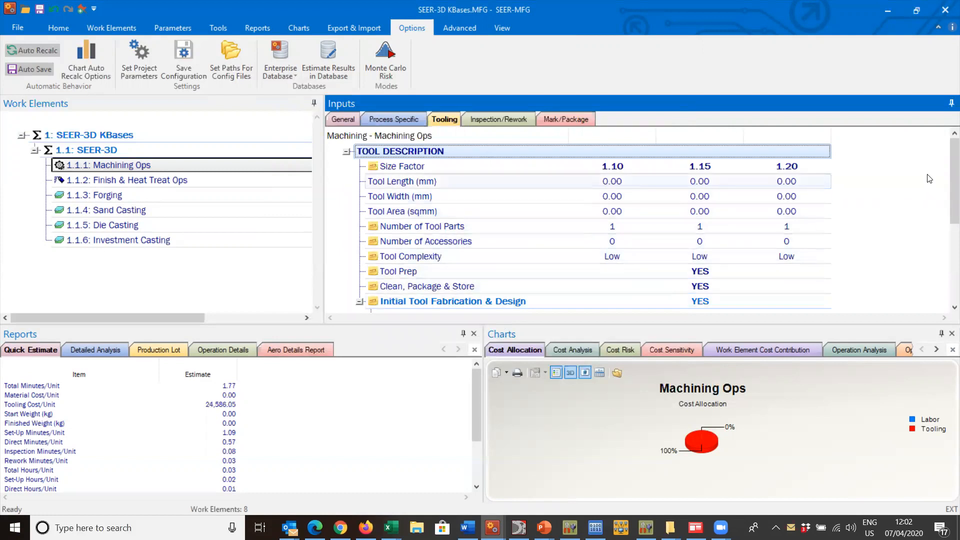
drag(954, 180, 954, 245)
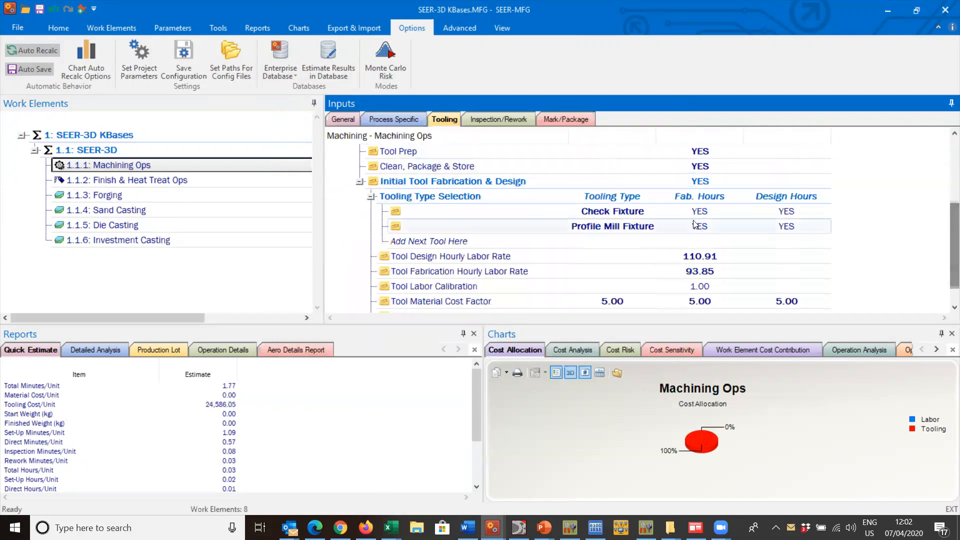
click(634, 214)
click(627, 228)
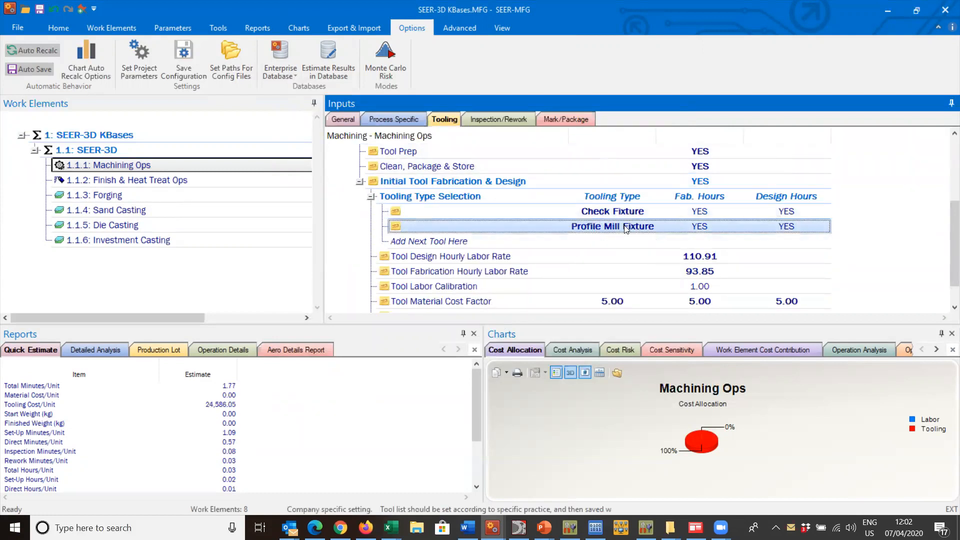
click(447, 243)
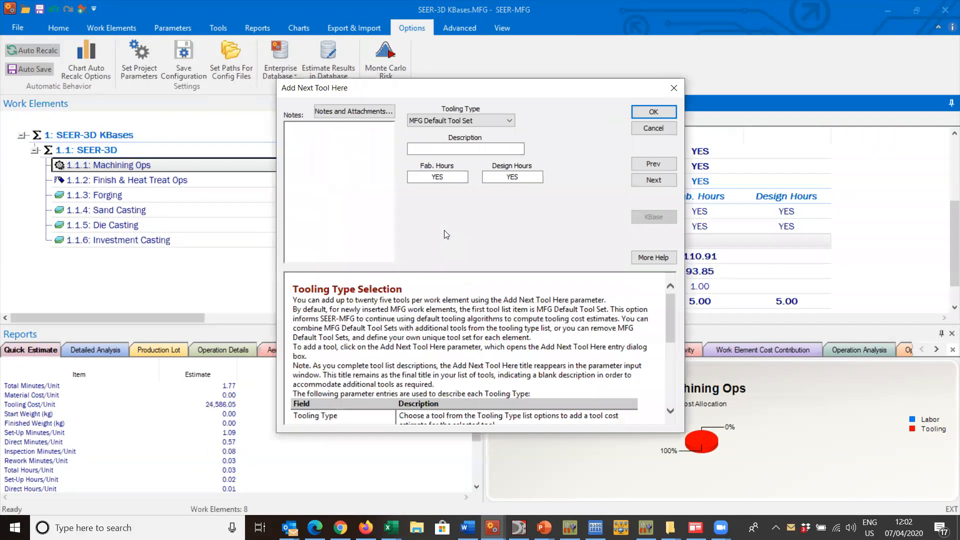
click(509, 121)
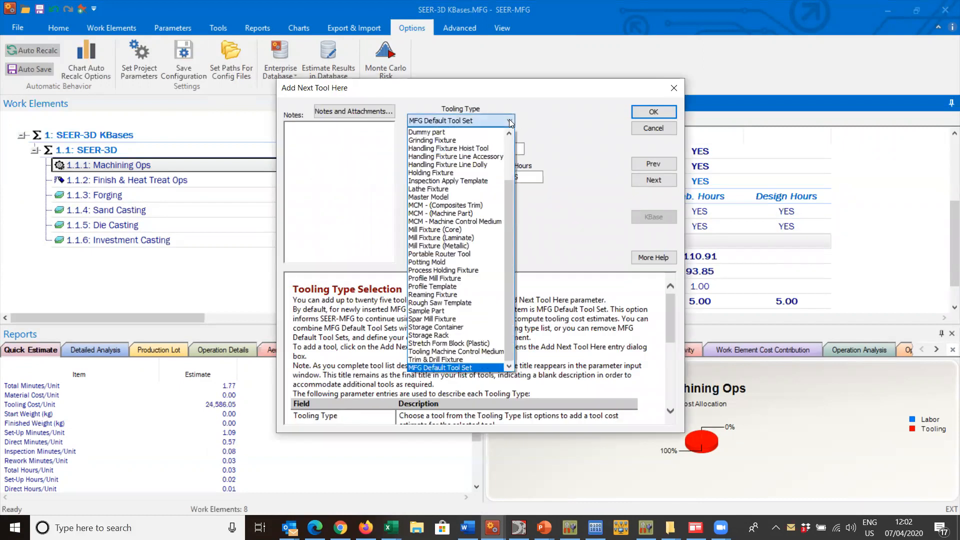
click(461, 214)
click(442, 148)
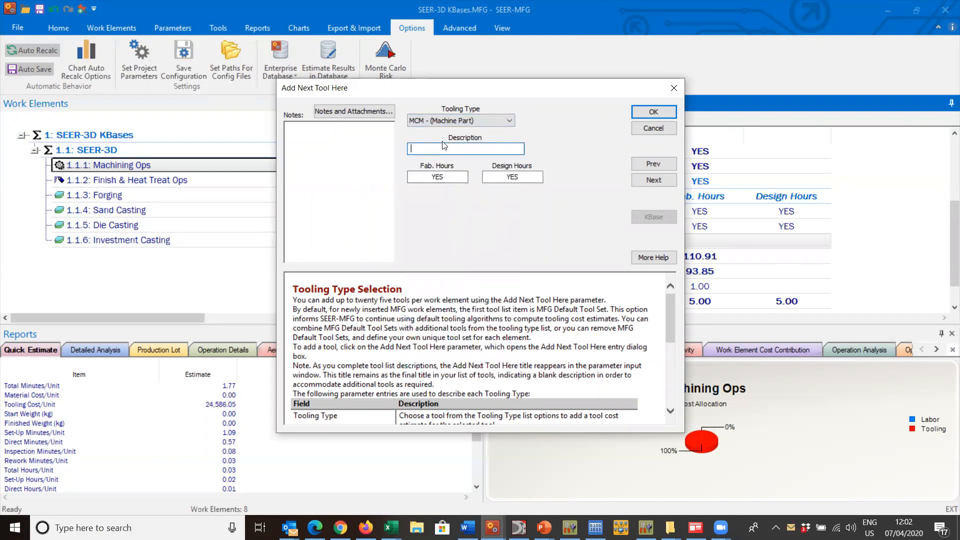
text(CNC)
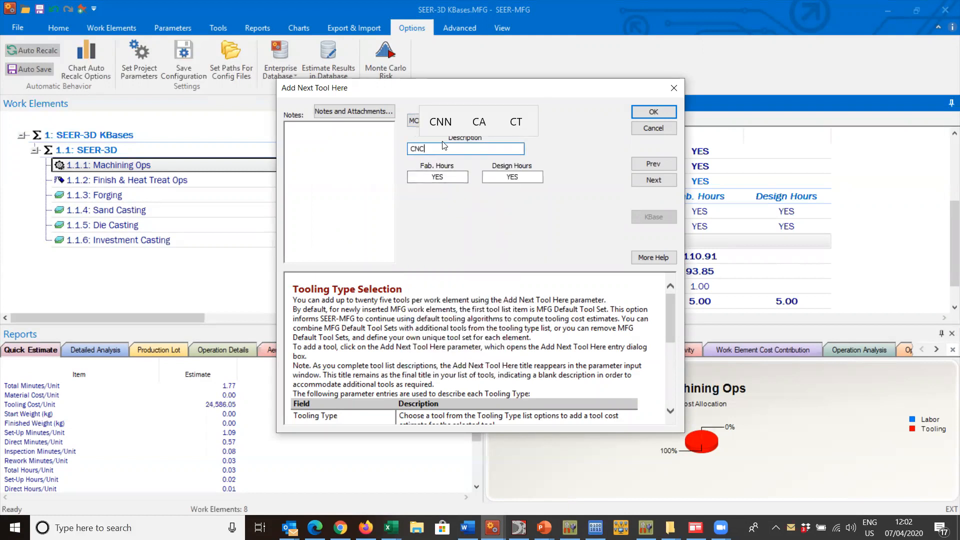
text( Tape)
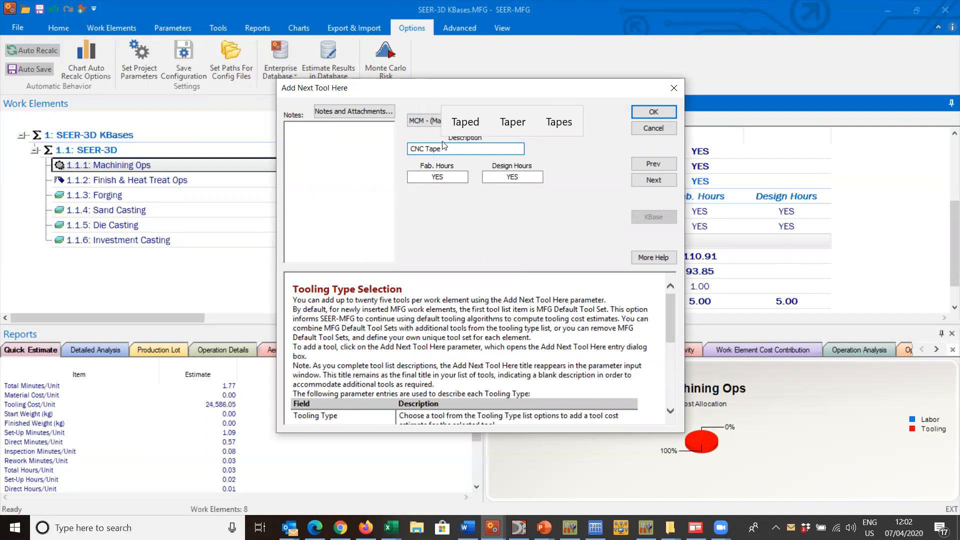
click(653, 112)
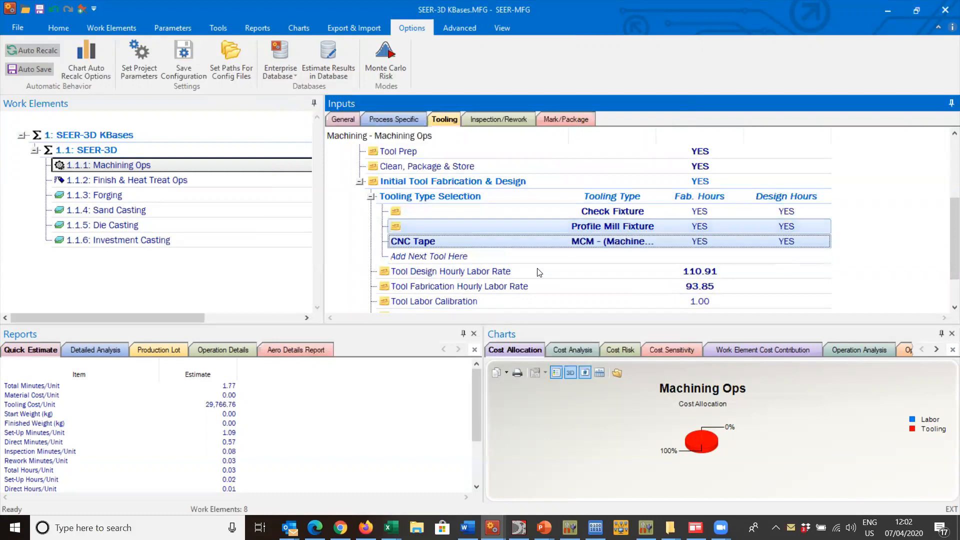
Copy the Machining Ops general parameters from Production Experience/Optimization through Stepped Learning Step 1
click(342, 119)
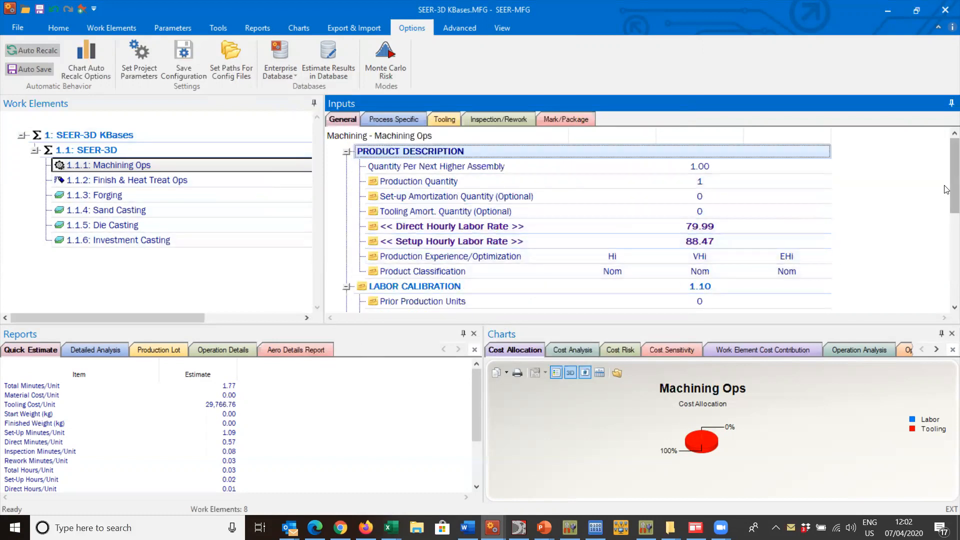
scroll(713, 215, down, 2)
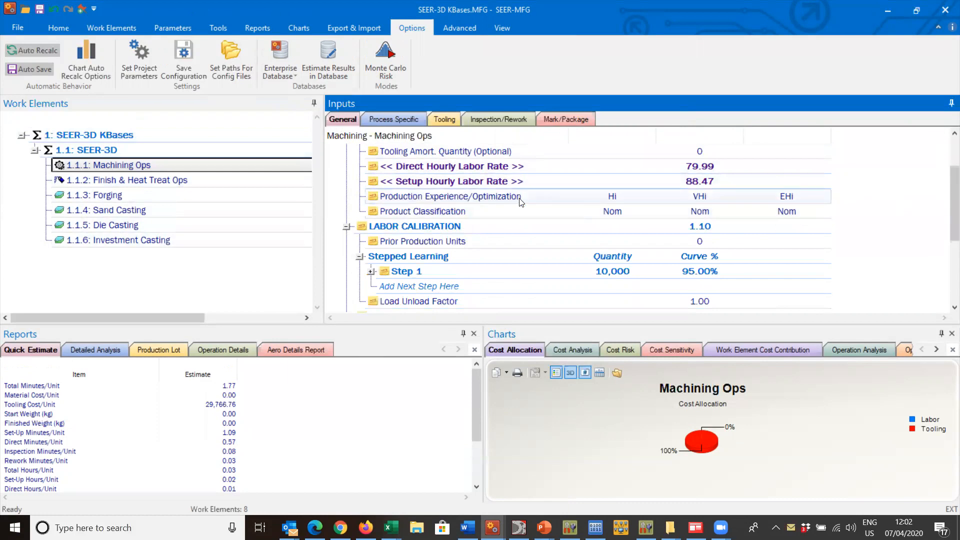
click(536, 198)
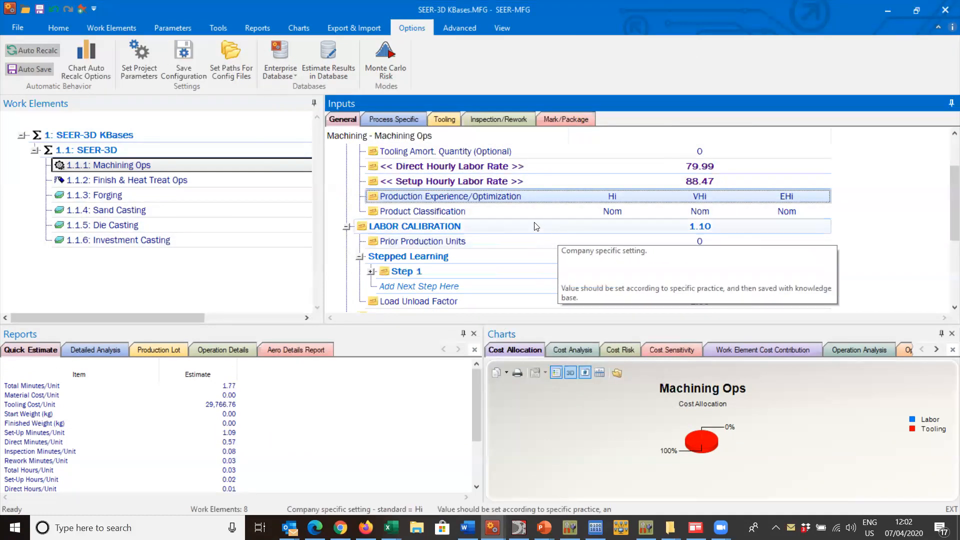
shift+click(496, 271)
right_click(471, 224)
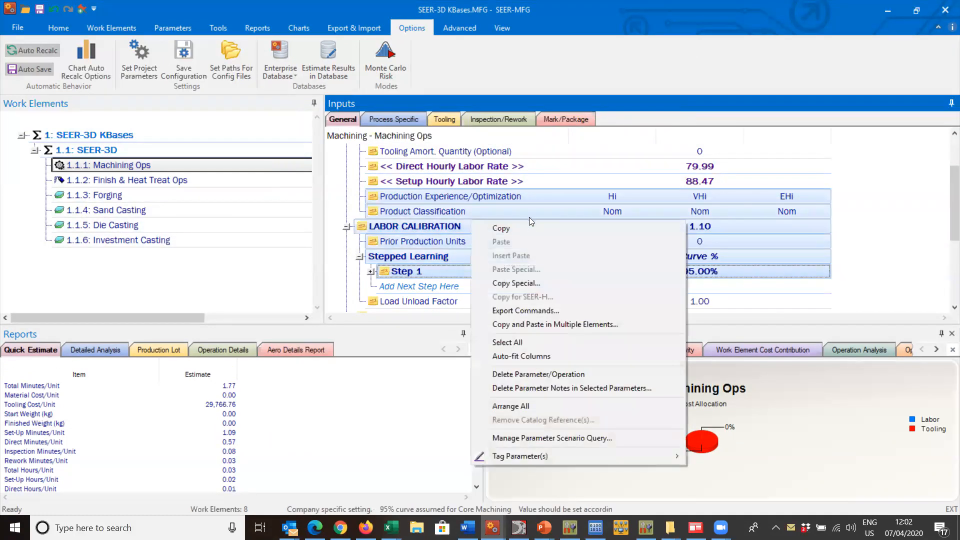
click(503, 167)
Paste the copied general parameters into the Finish & Heat Treat Ops and Forging elements
click(188, 180)
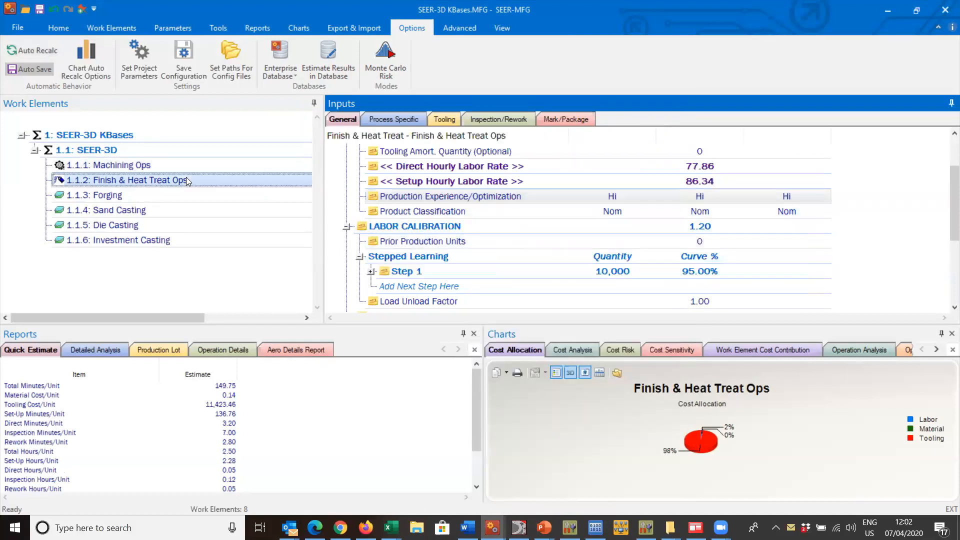
right_click(187, 179)
click(222, 198)
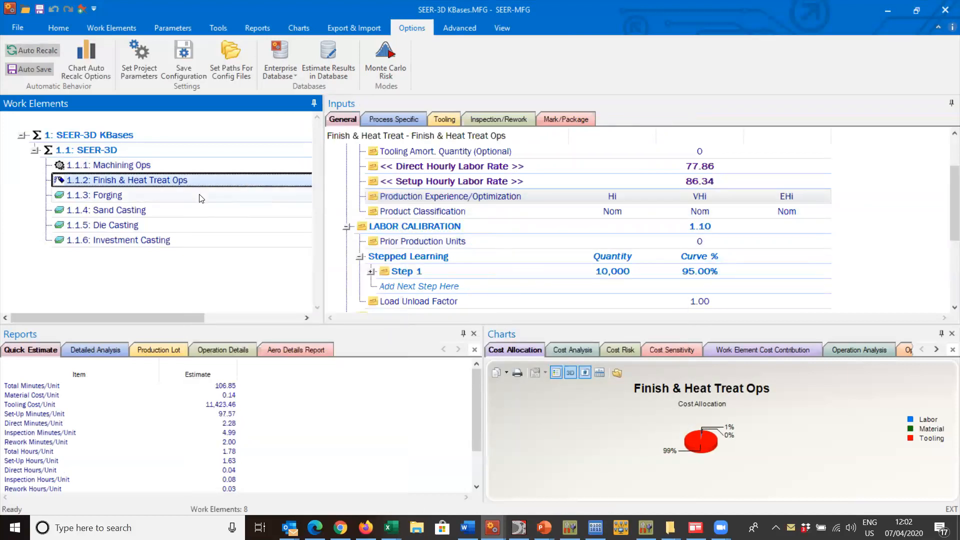
click(203, 196)
right_click(202, 196)
click(222, 215)
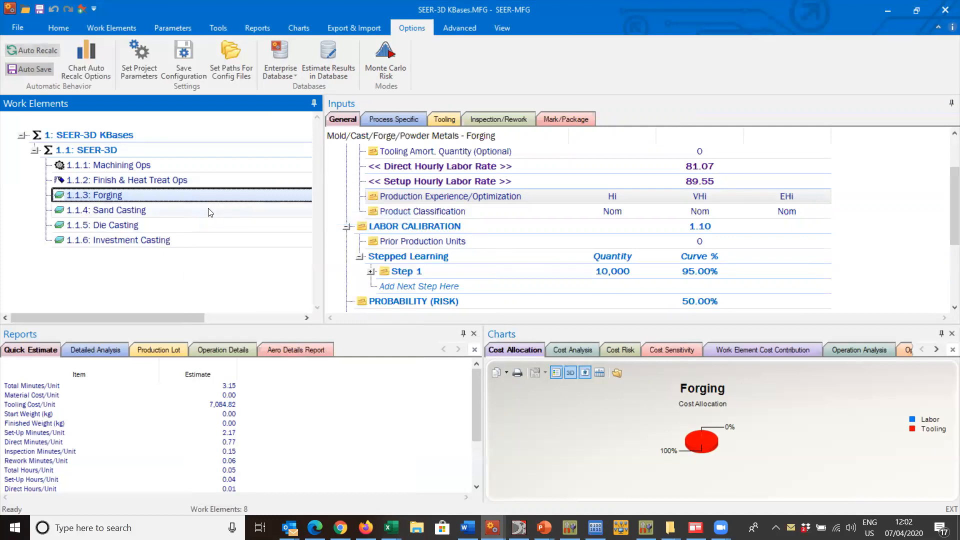
Paste the copied general parameters into the Sand Casting, Die Casting and Investment Casting elements
click(208, 209)
right_click(208, 209)
click(228, 226)
click(218, 229)
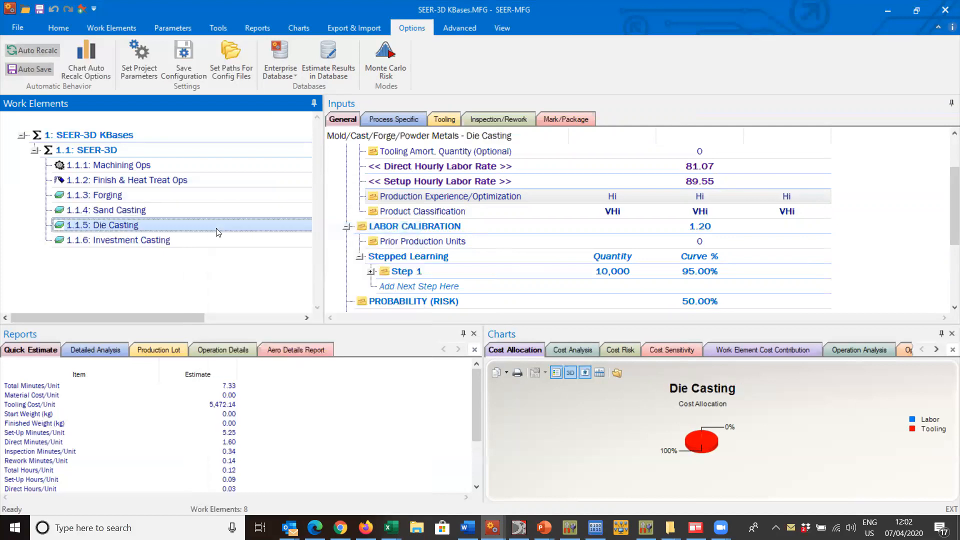
right_click(217, 228)
click(243, 228)
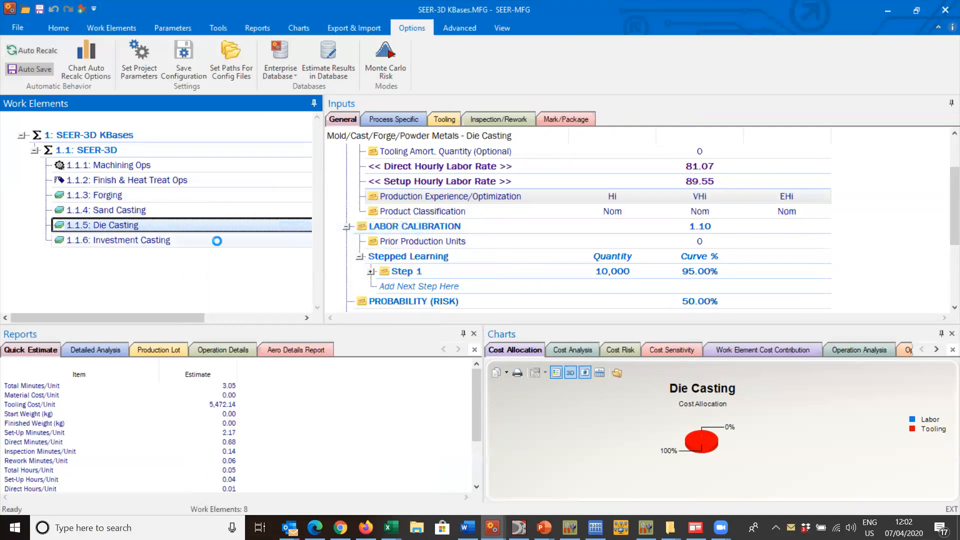
click(215, 240)
right_click(215, 240)
click(239, 228)
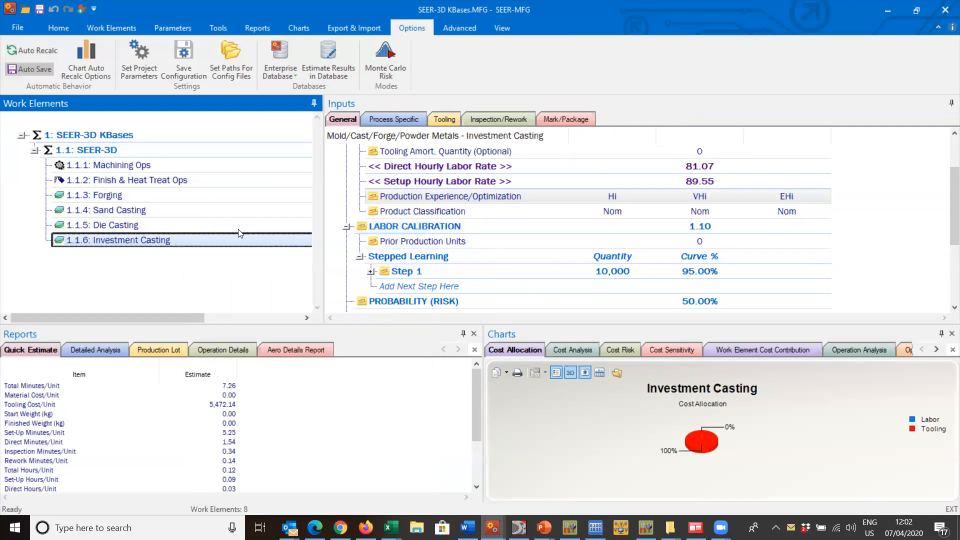
Delete the Abrasive Blast operation from the process-specific operations of Finish & Heat Treat Ops
click(201, 180)
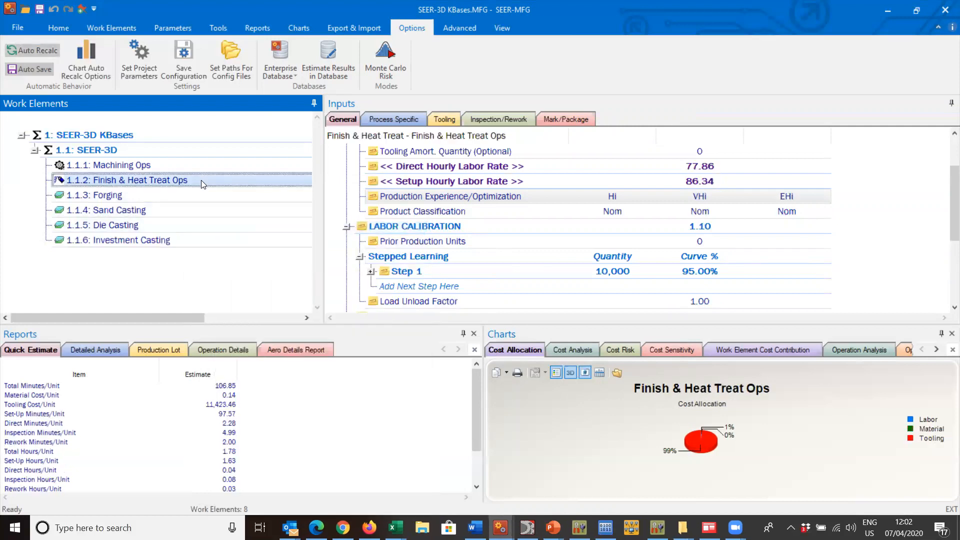
click(377, 119)
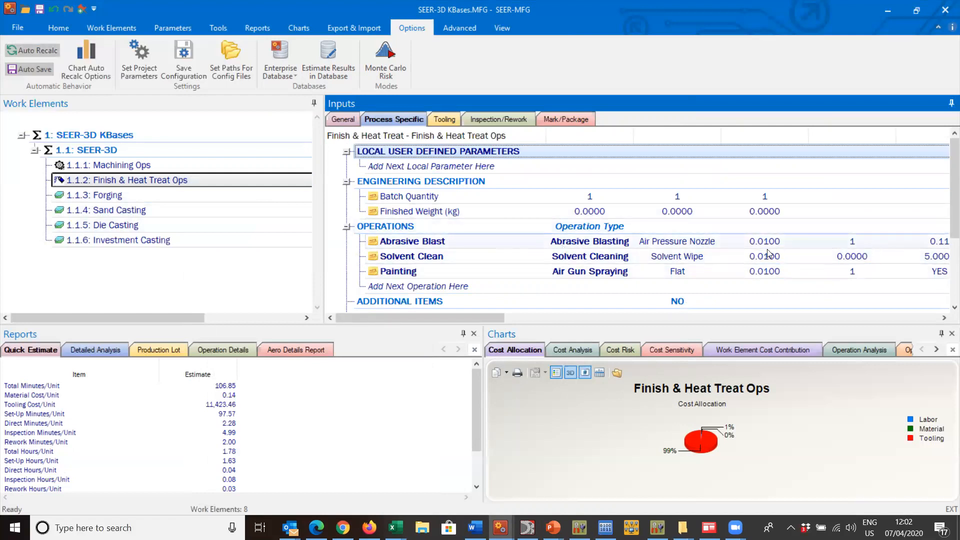
click(415, 245)
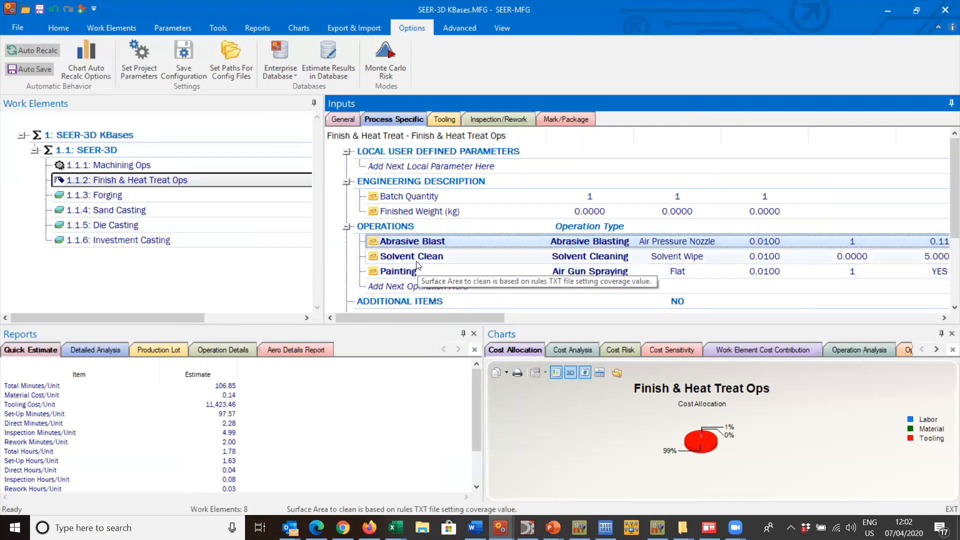
click(415, 257)
click(418, 273)
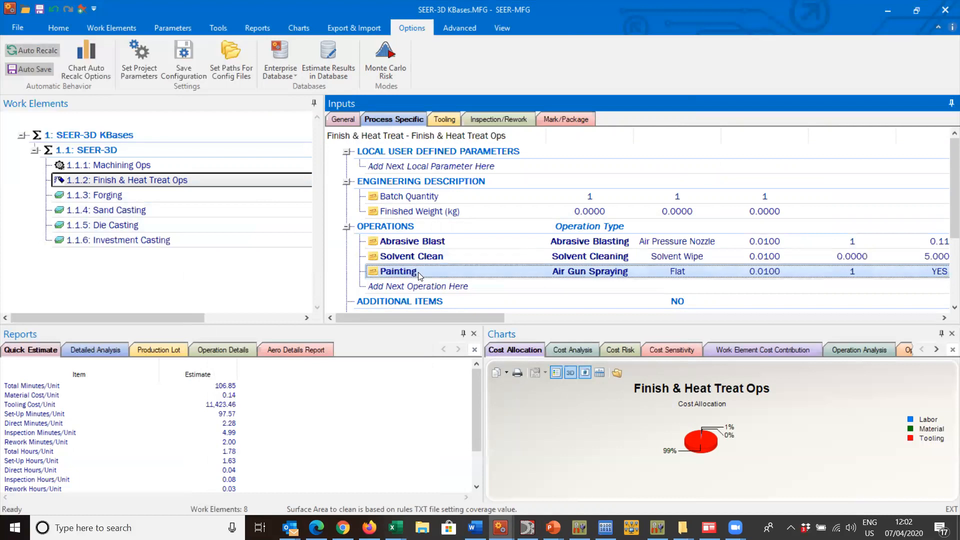
click(414, 242)
key(Delete)
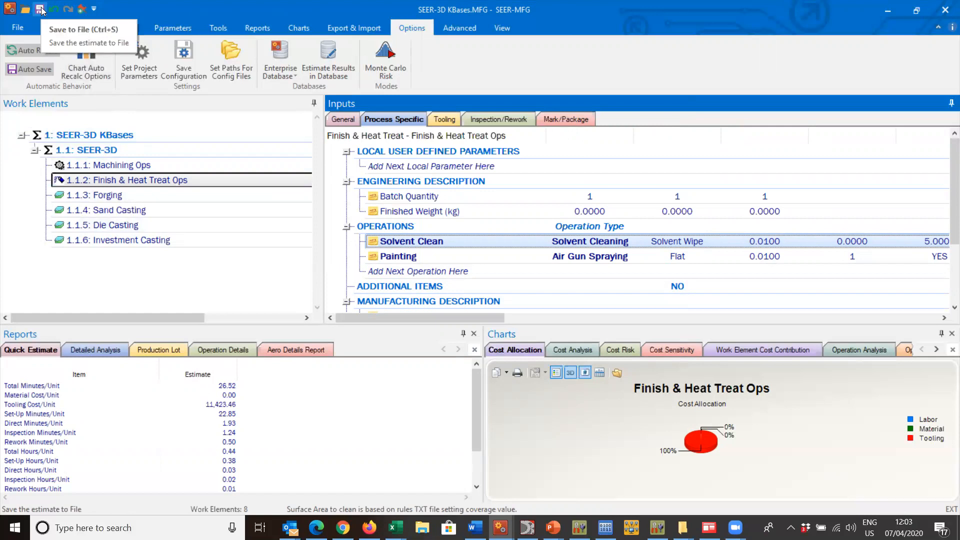
Save the SEER-3D KBases.MFG estimate and close SEER-MFG
click(40, 9)
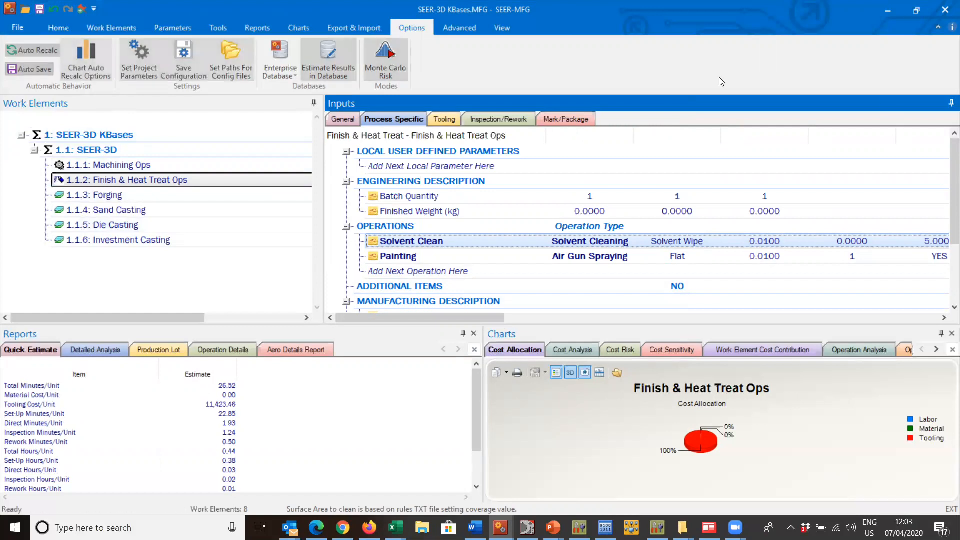
click(945, 11)
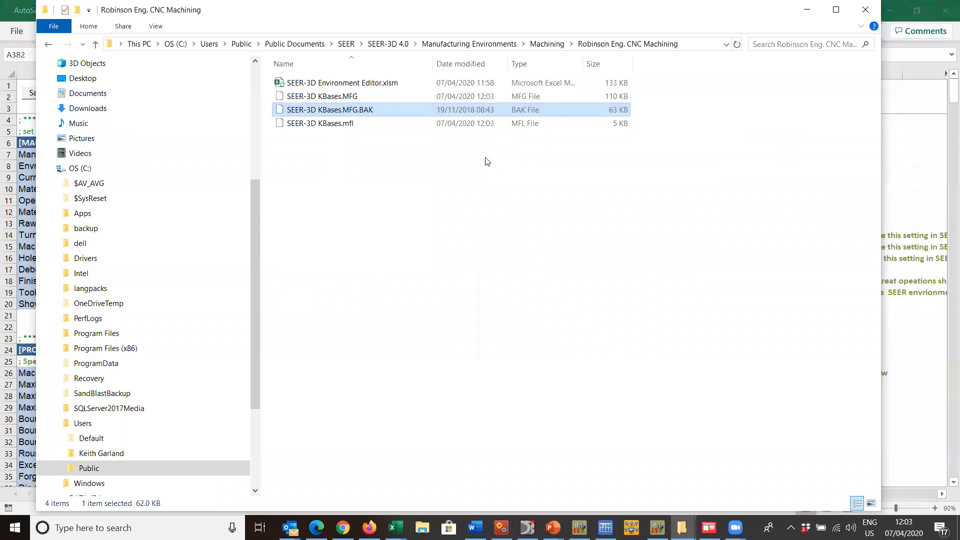
Save the environment settings from the Environment Editor workbook, updating both the SEER-MFG KBases and the SEER-3D Rules.TXT file
click(916, 162)
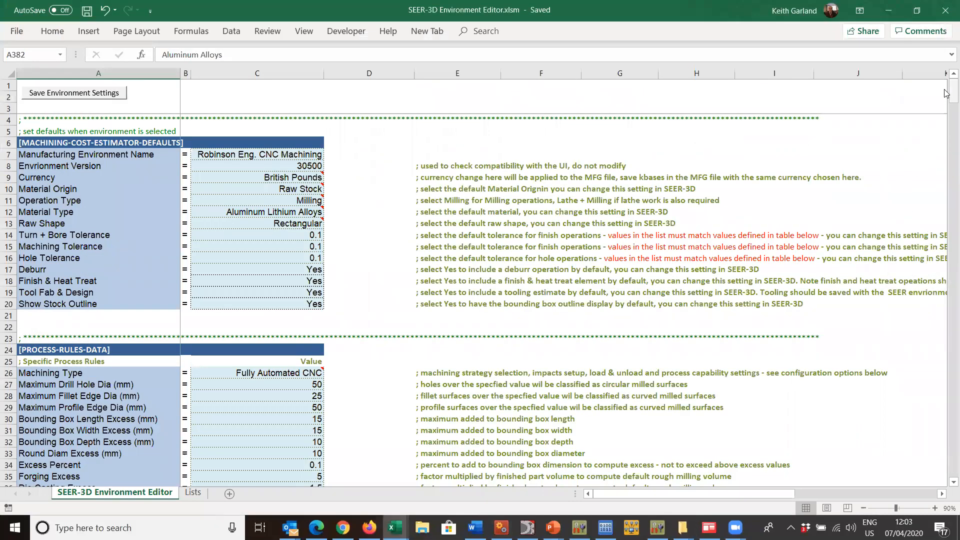
click(88, 99)
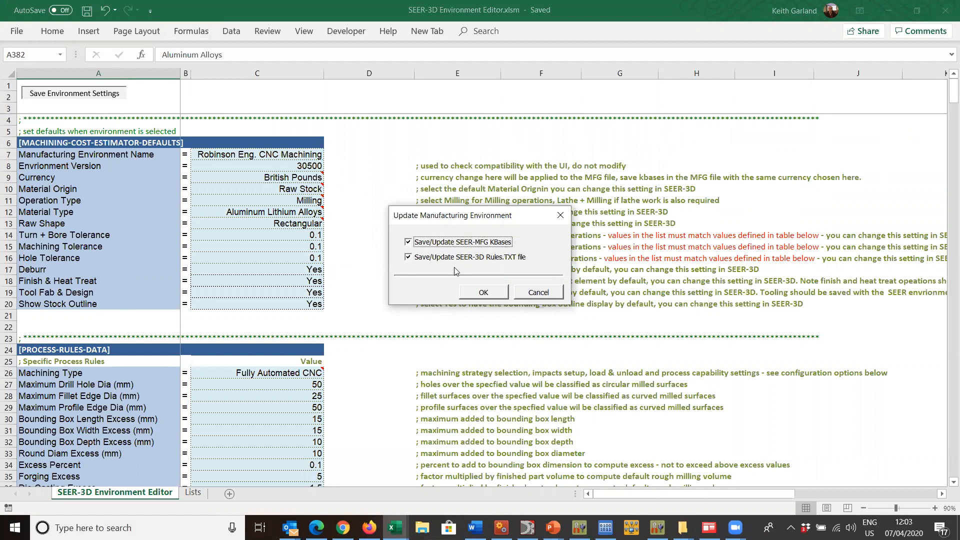
click(493, 292)
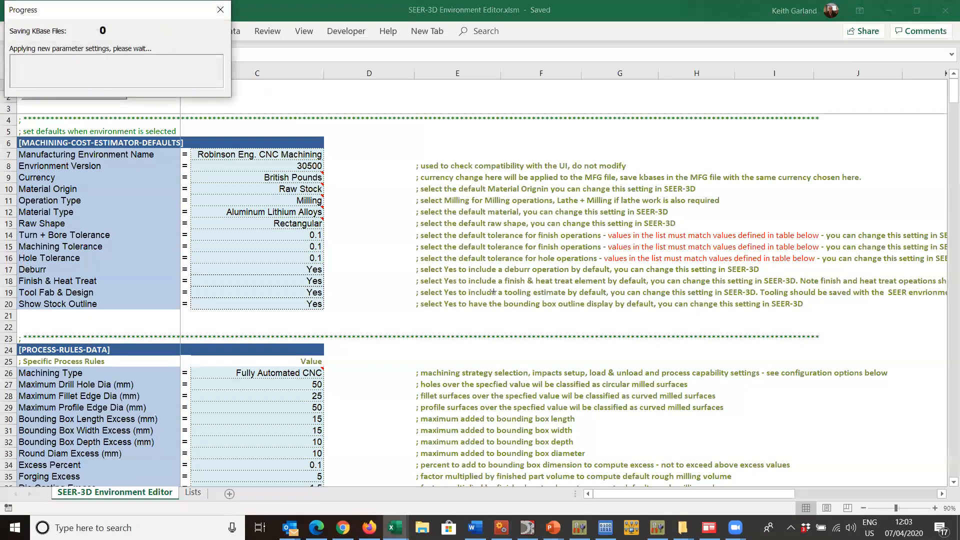
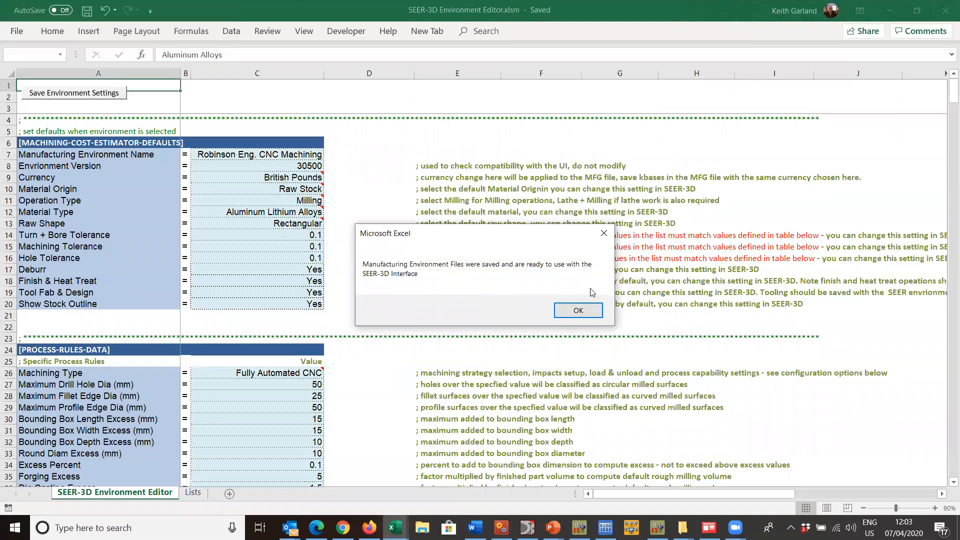
click(579, 311)
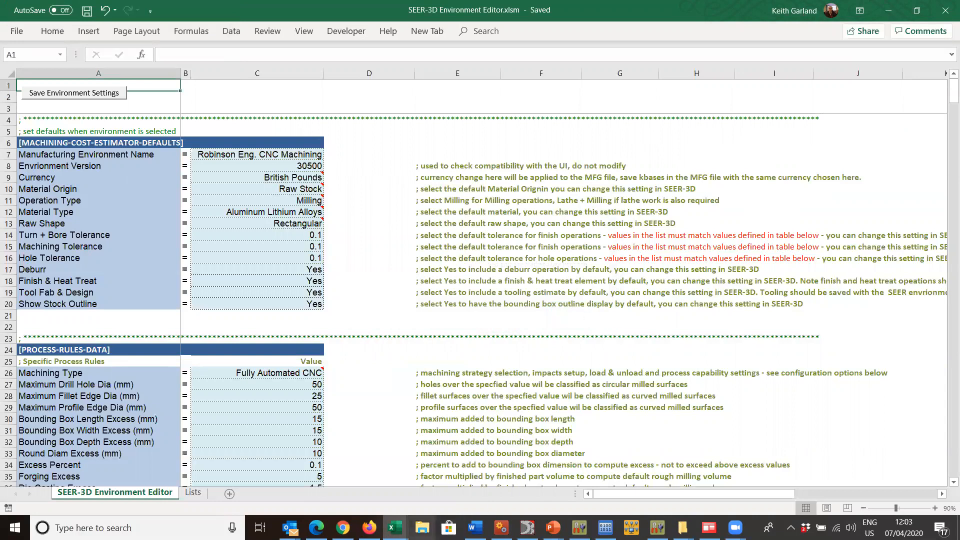
Check the files in the Robinson Eng. CNC Machining folder under SEER-3D 4.0 manufacturing environments in File Explorer, and close its window
click(423, 528)
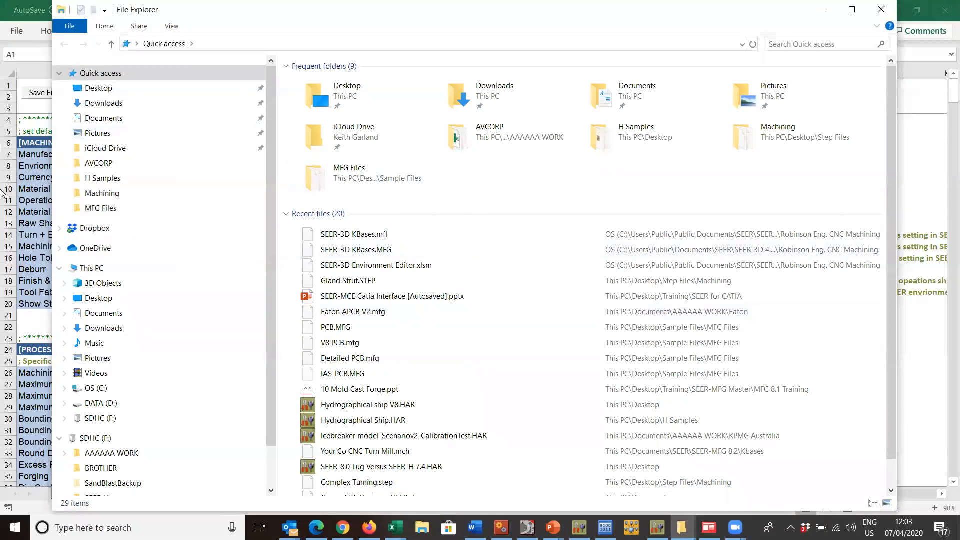
click(123, 388)
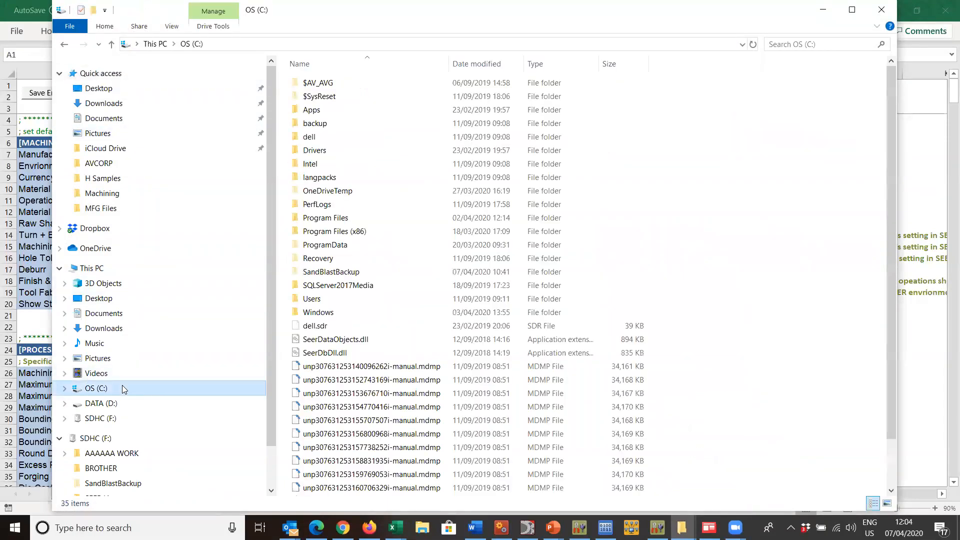
double_click(314, 299)
double_click(316, 109)
double_click(331, 128)
double_click(326, 124)
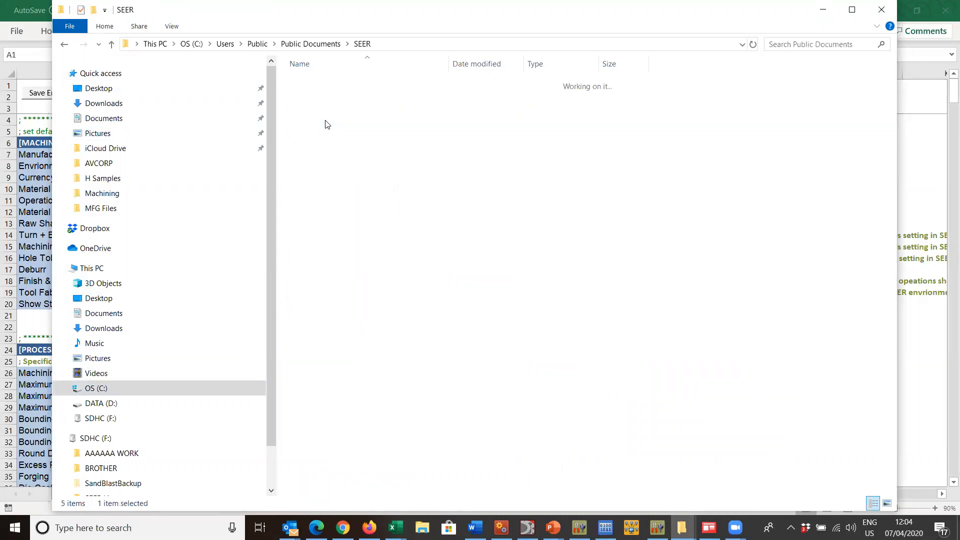
double_click(344, 137)
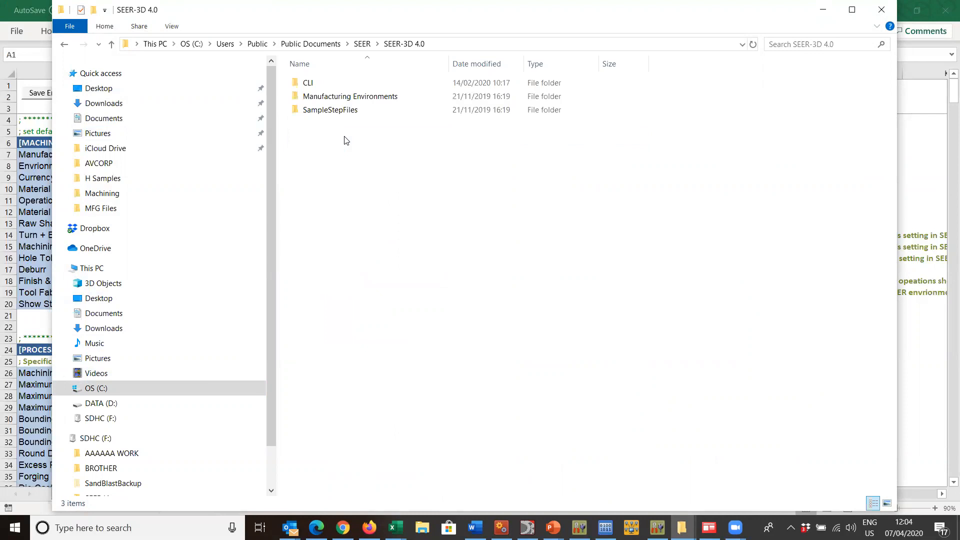
double_click(343, 97)
double_click(334, 111)
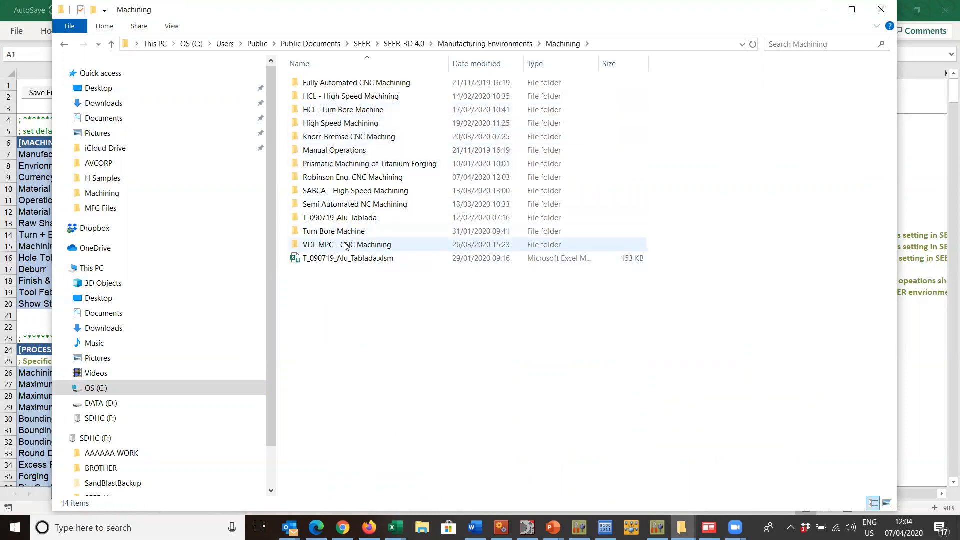
double_click(335, 178)
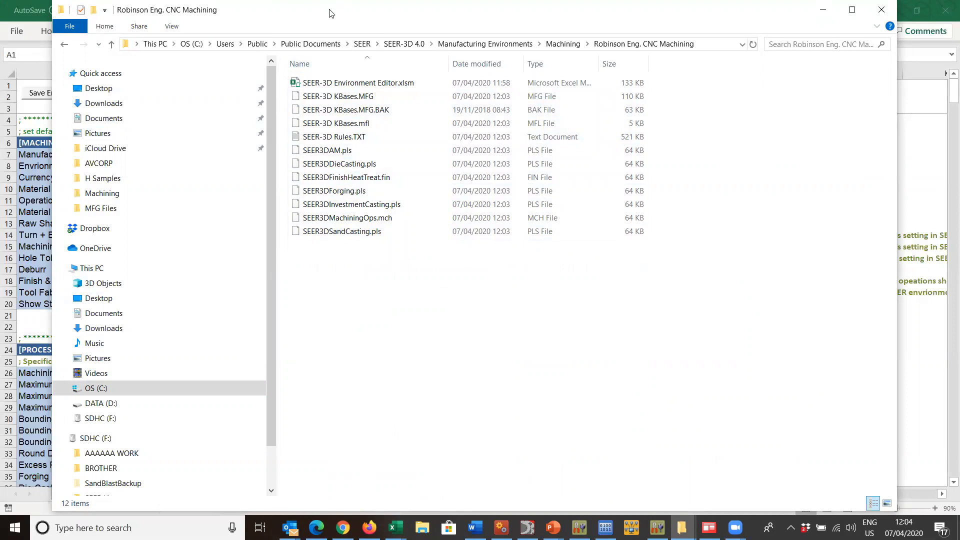
drag(330, 13, 337, 154)
click(887, 151)
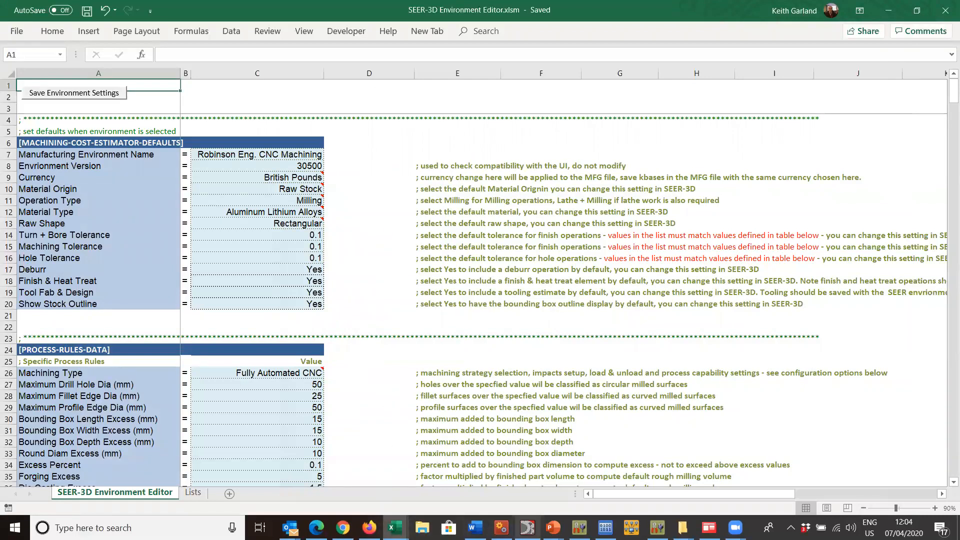
Switch to SEER-3D and change the Gland Strut's process group to Additive Manufacturing, selecting a manufacturing environment for it
click(528, 528)
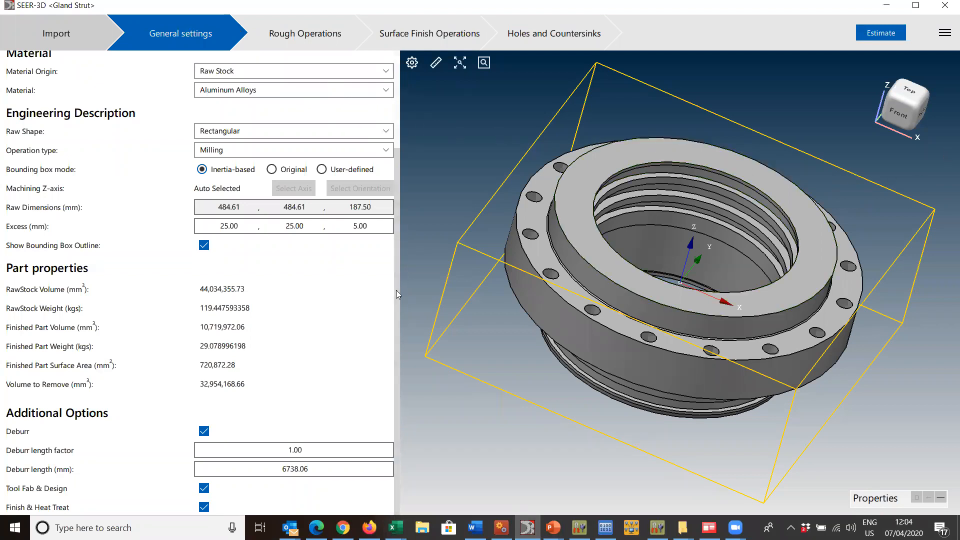
scroll(396, 270, up, 3)
click(296, 100)
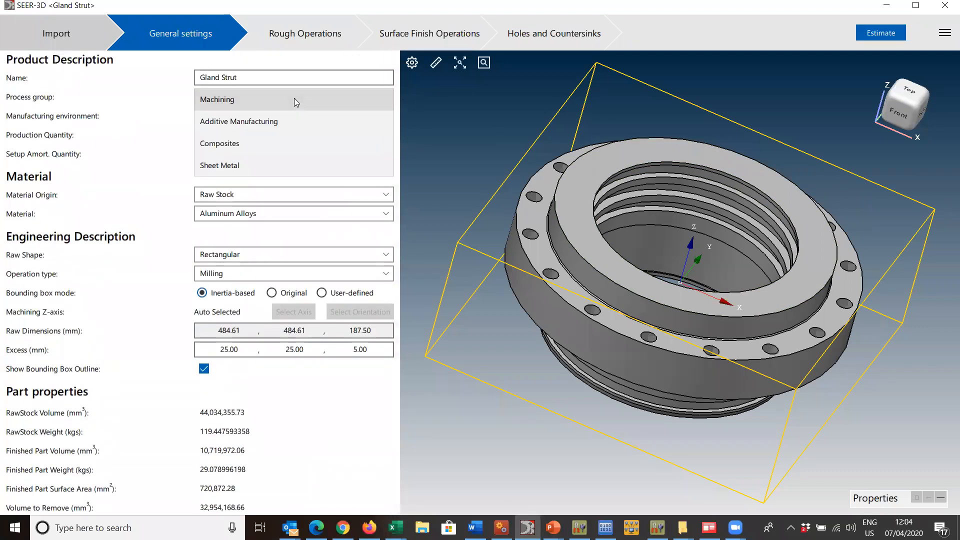
click(288, 123)
click(287, 125)
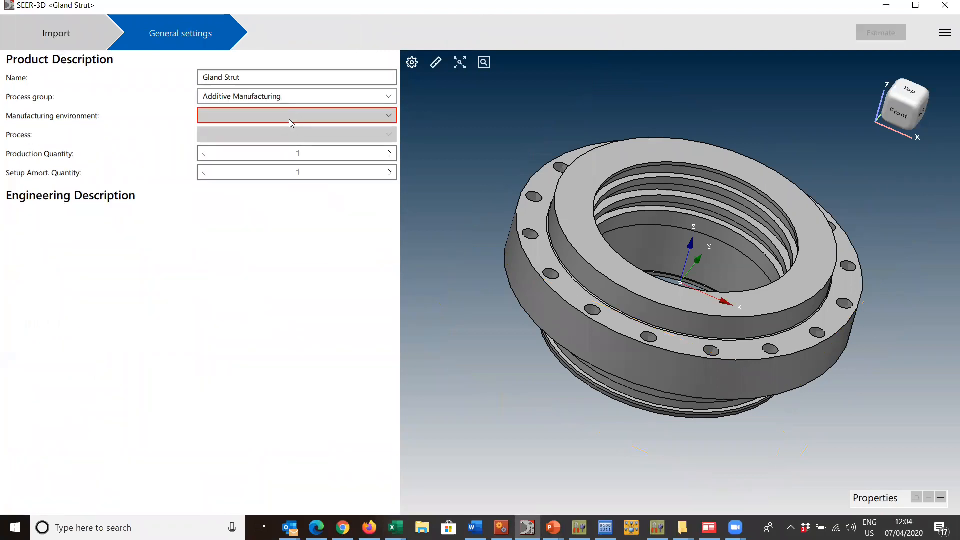
click(287, 136)
Set the Gland Strut's process group back to Machining and choose the Robinson Eng. CNC Machining environment
click(284, 100)
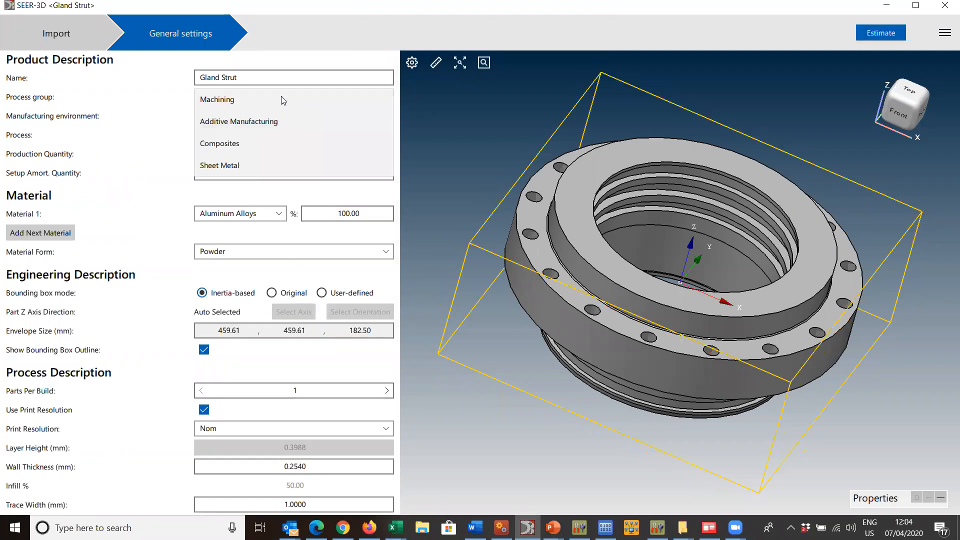
click(281, 98)
click(281, 119)
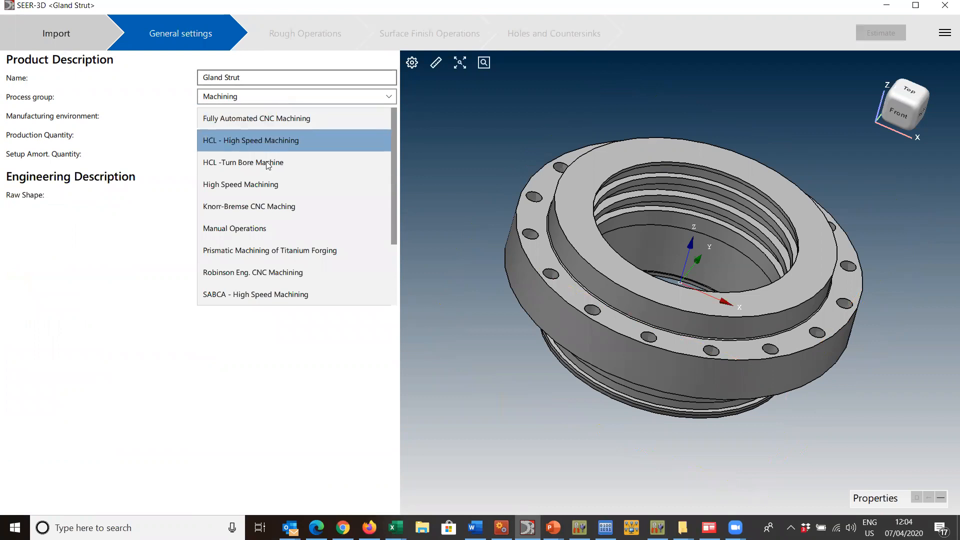
click(278, 274)
Set the Gland Strut's production quantity to 1000
click(312, 133)
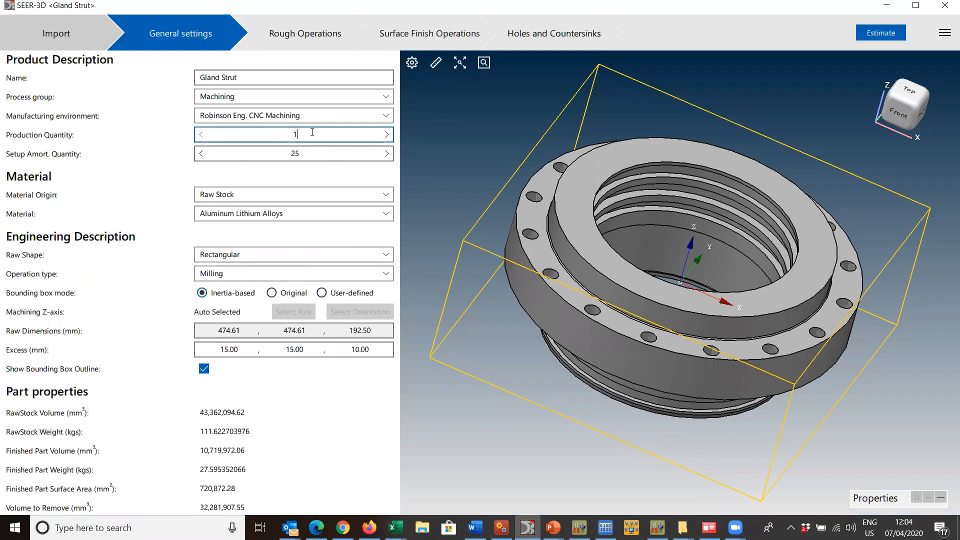
text(000)
click(307, 151)
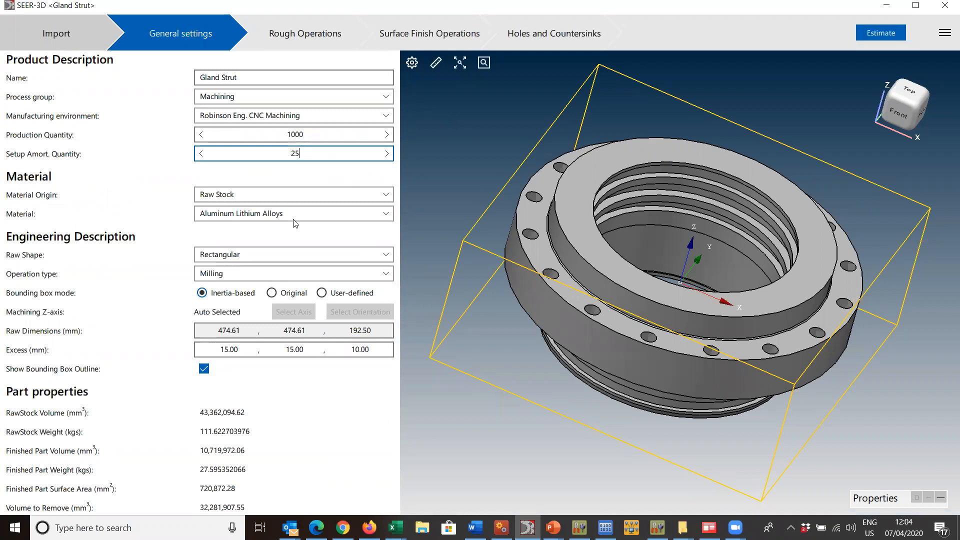
Review the Gland Strut's rough operations, surface finish operations, and holes and countersinks
click(295, 46)
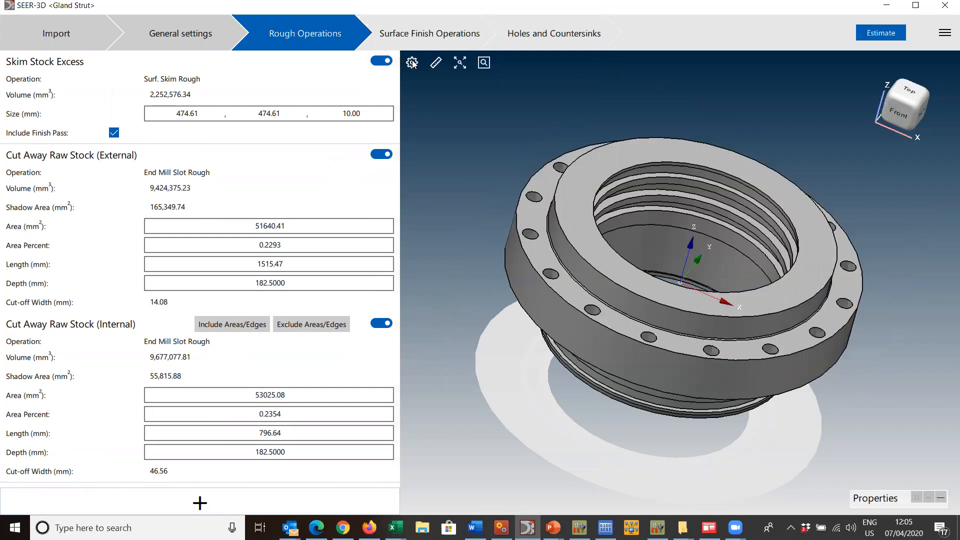
click(415, 45)
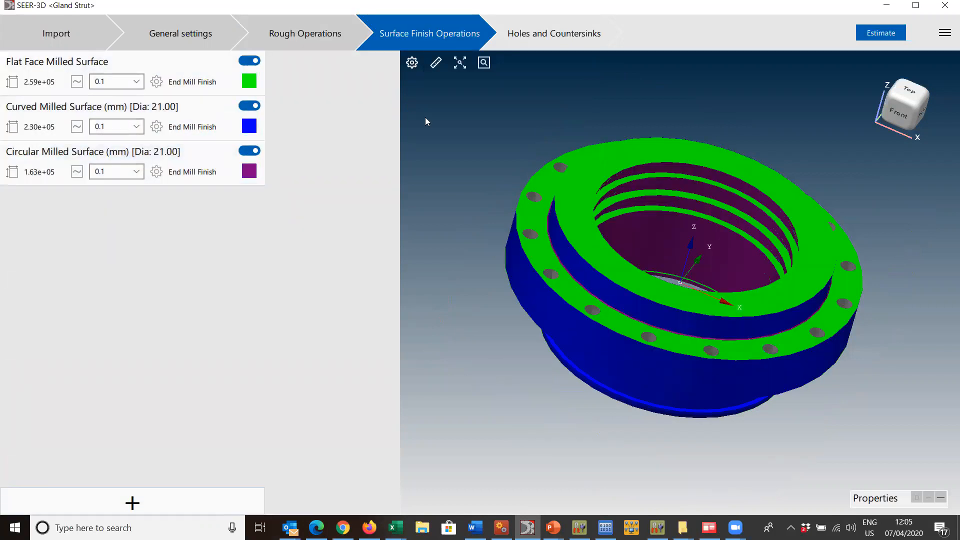
click(499, 49)
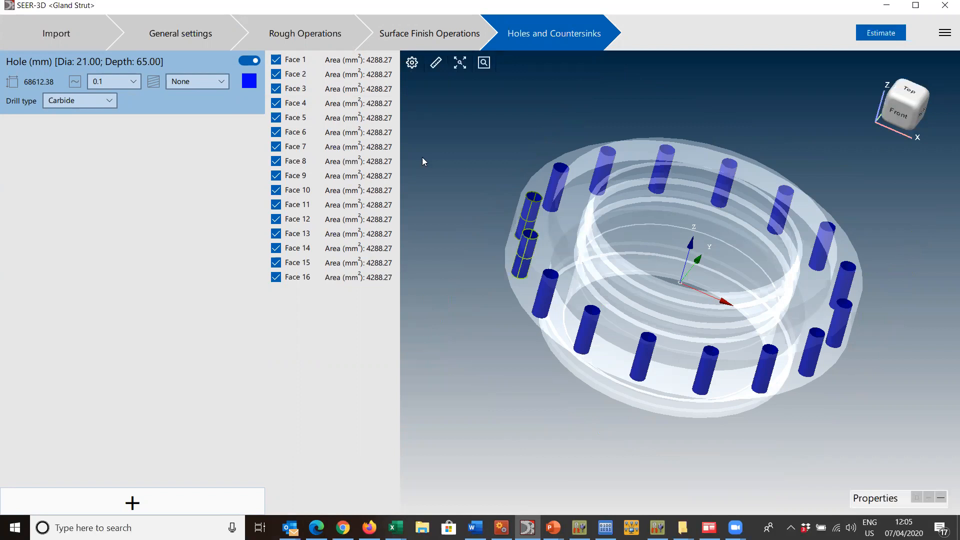
Set the threading option of the 21 mm diameter holes to Tap and run the estimate
click(131, 82)
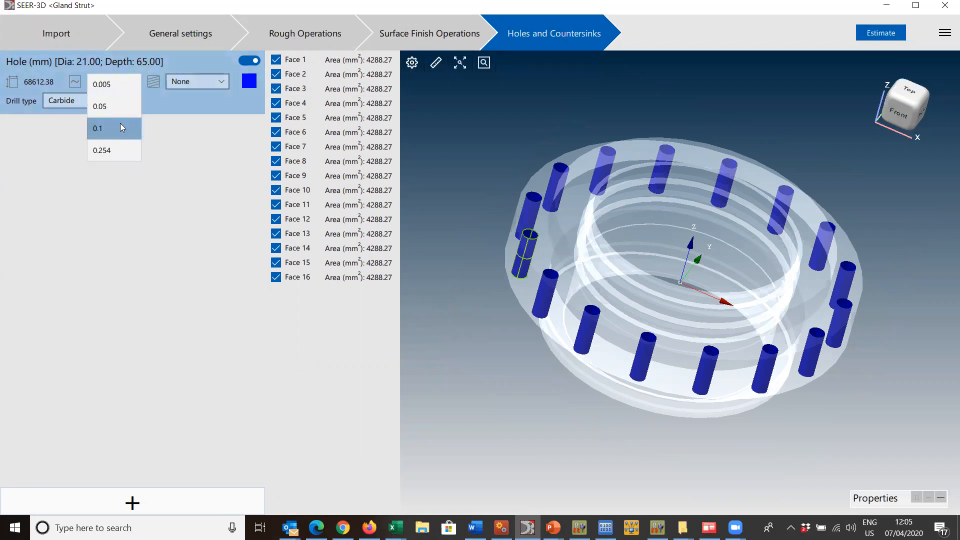
click(220, 81)
click(204, 110)
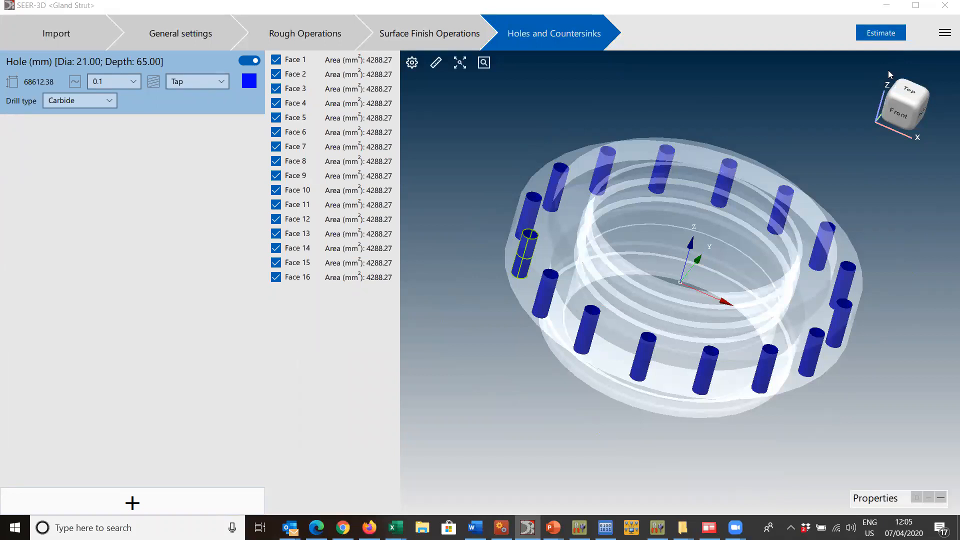
click(874, 32)
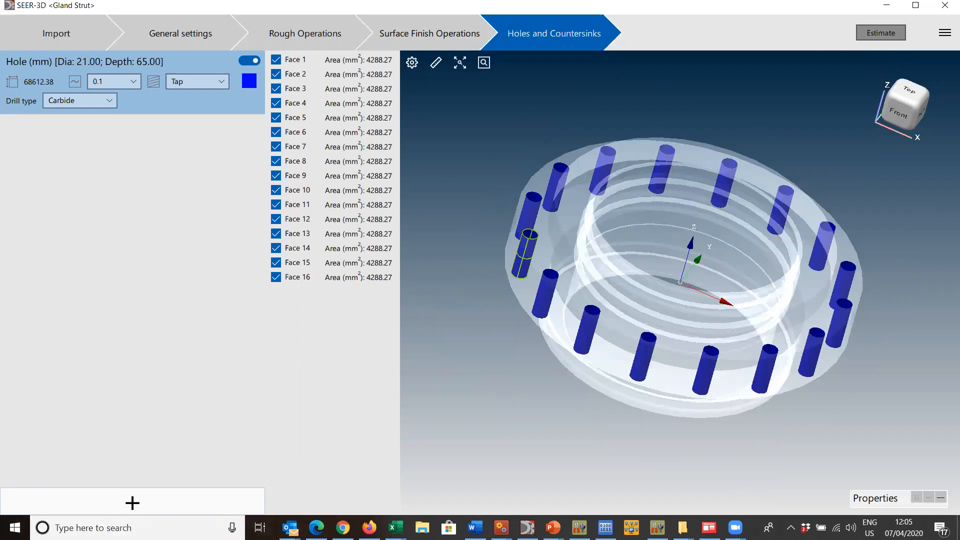
Open the OS (C:) drive in a new File Explorer window
click(395, 527)
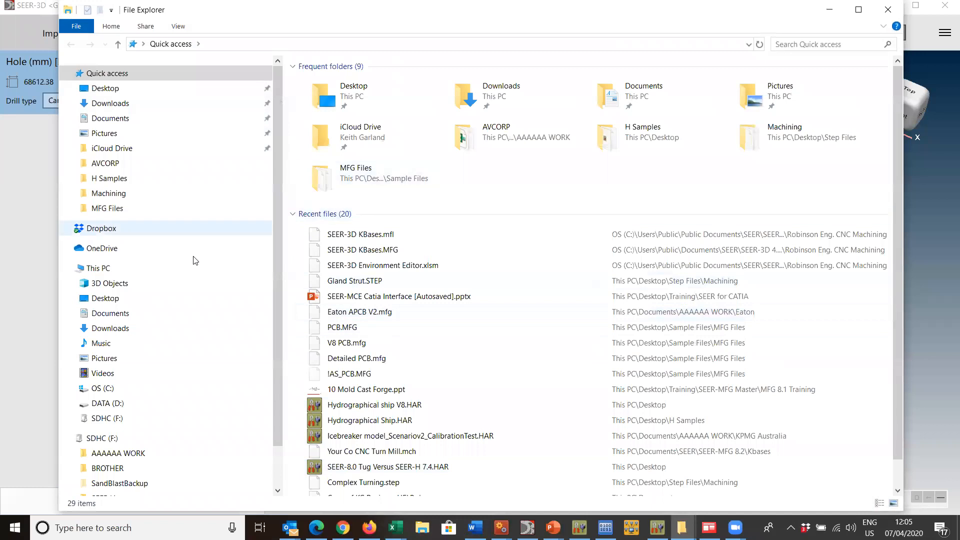
click(103, 389)
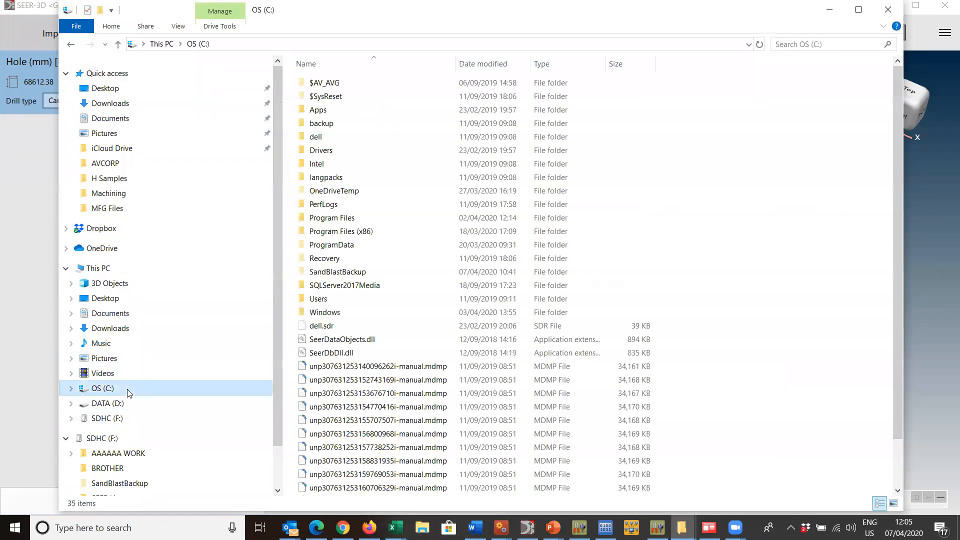
double_click(327, 298)
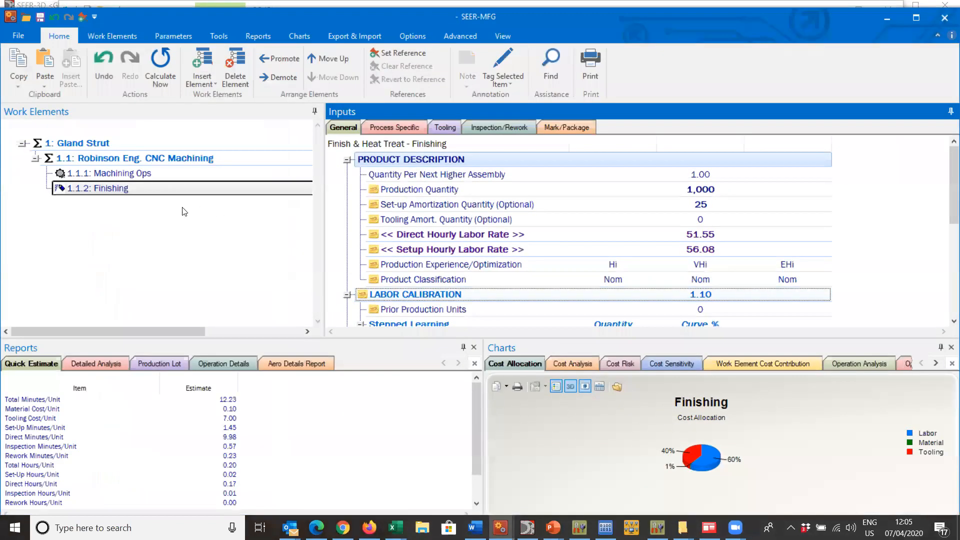
In the SEER-MFG estimate, examine the Machining Ops element's operation details report and general parameters
click(150, 174)
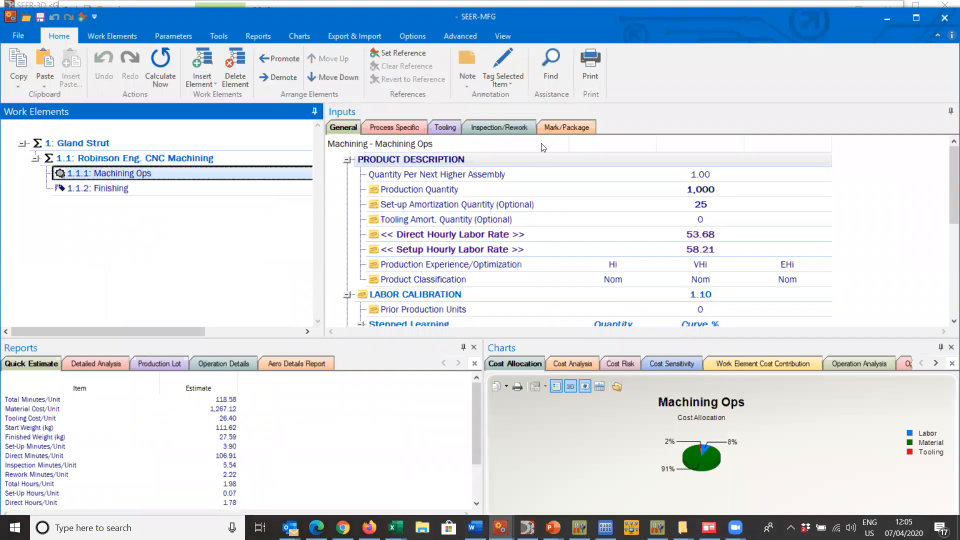
click(226, 363)
drag(475, 401, 485, 418)
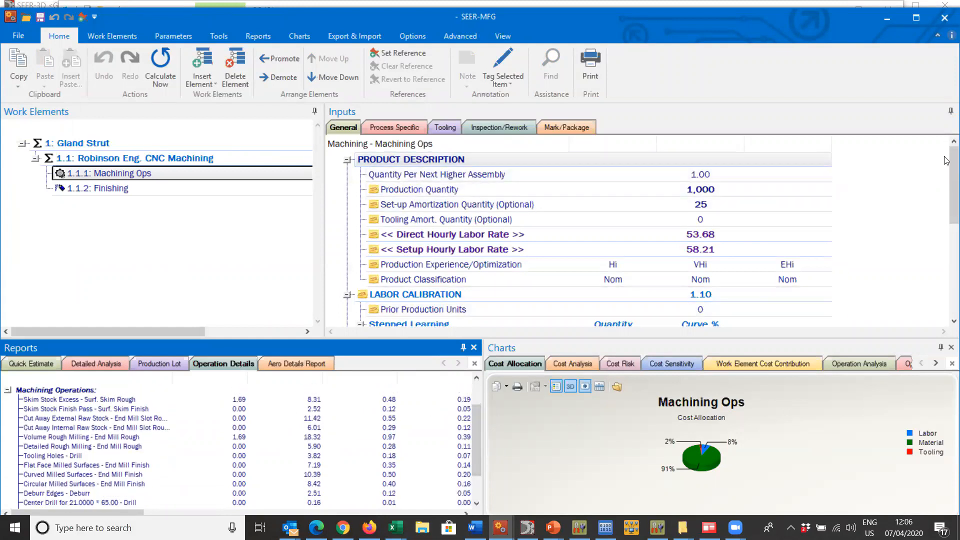
scroll(945, 170, down, 1)
scroll(945, 172, up, 1)
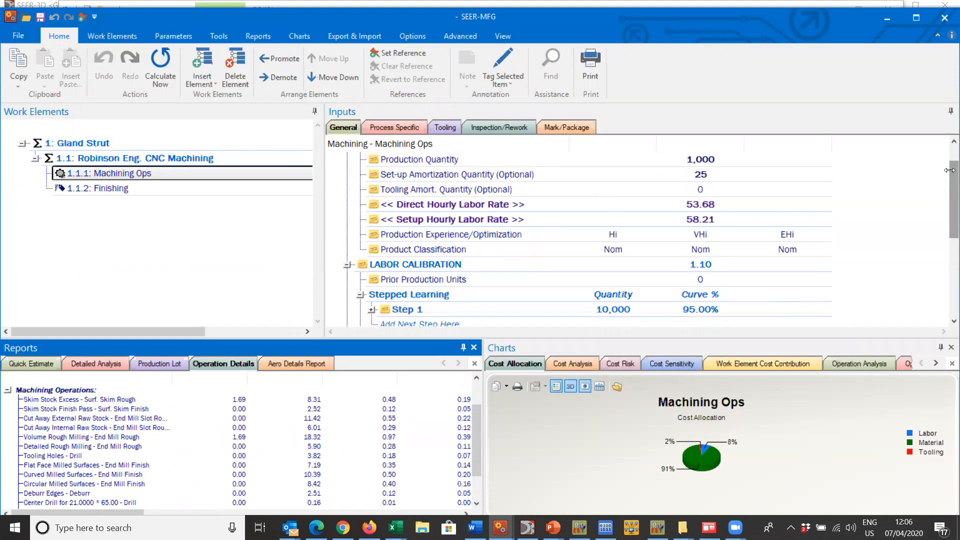
Switch to the File Explorer window and open the Users > Public > Public Documents > SEER > SEER-3D 4.0 folder
click(888, 21)
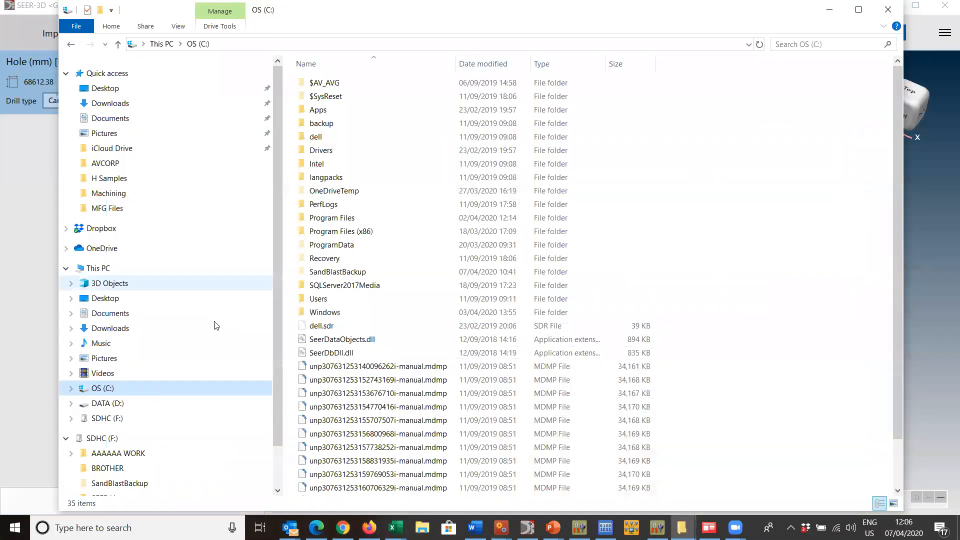
double_click(325, 298)
click(339, 114)
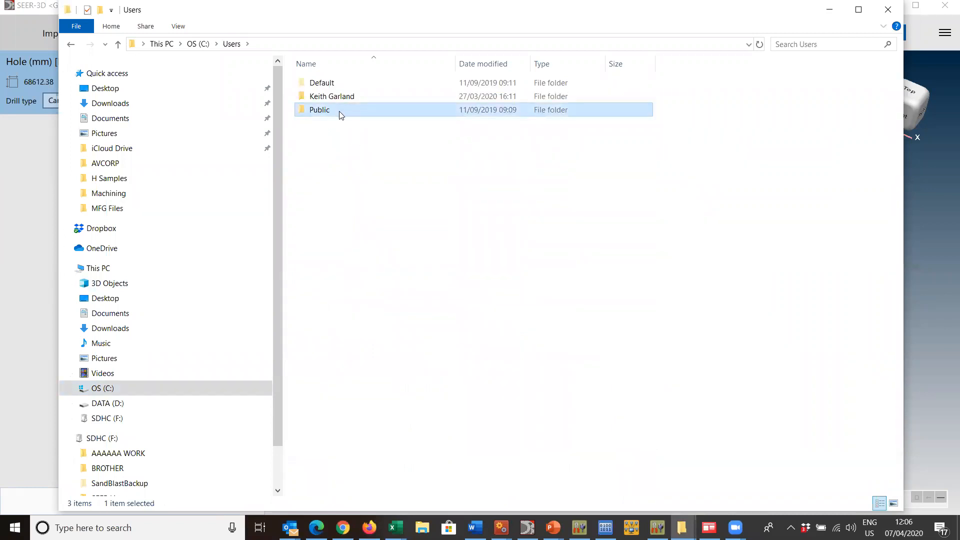
double_click(325, 109)
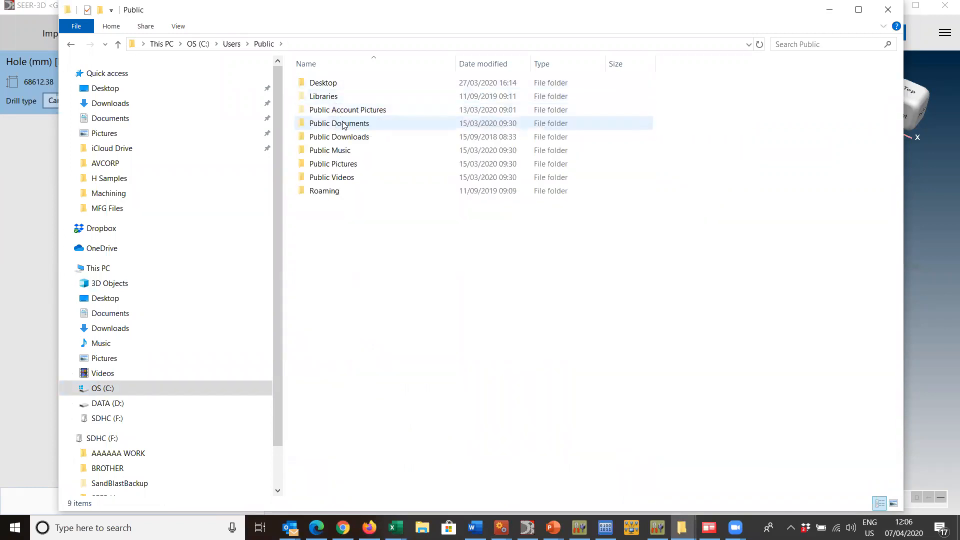
double_click(343, 125)
double_click(332, 124)
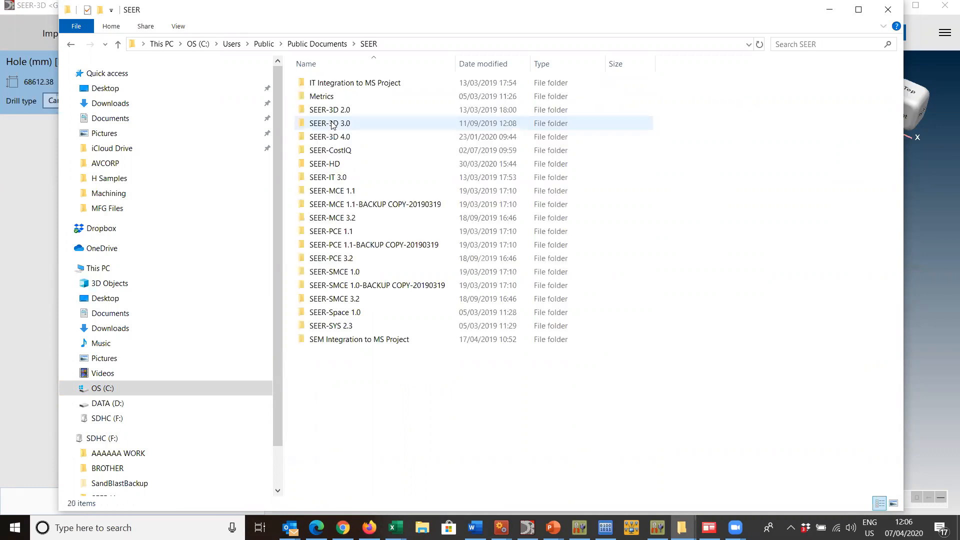
double_click(365, 139)
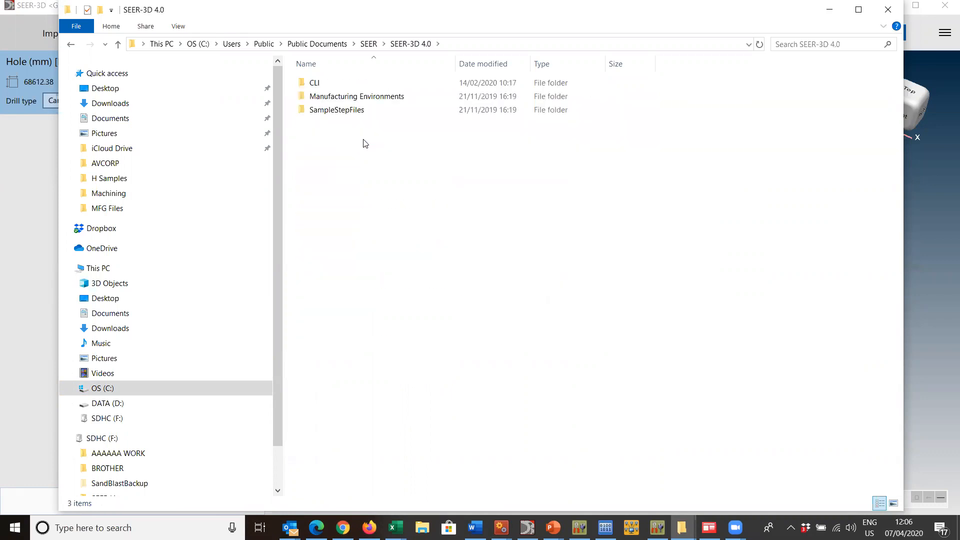
Open the Aerospace environment folder under Manufacturing Environments > Composites
double_click(356, 97)
click(348, 96)
double_click(348, 96)
click(344, 86)
double_click(343, 86)
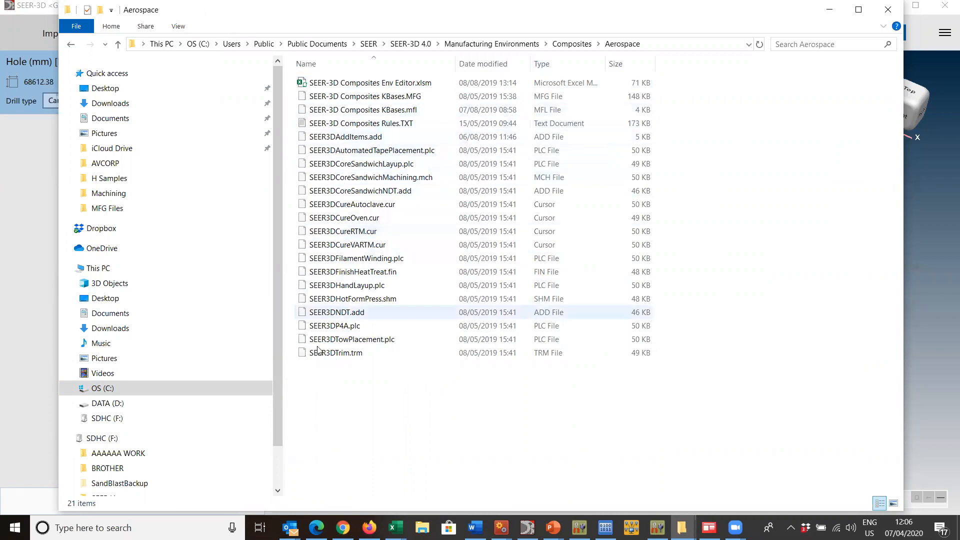
Open the SEER-3D Composites Env Editor.xlsm workbook in Excel and enable its macro content
click(376, 99)
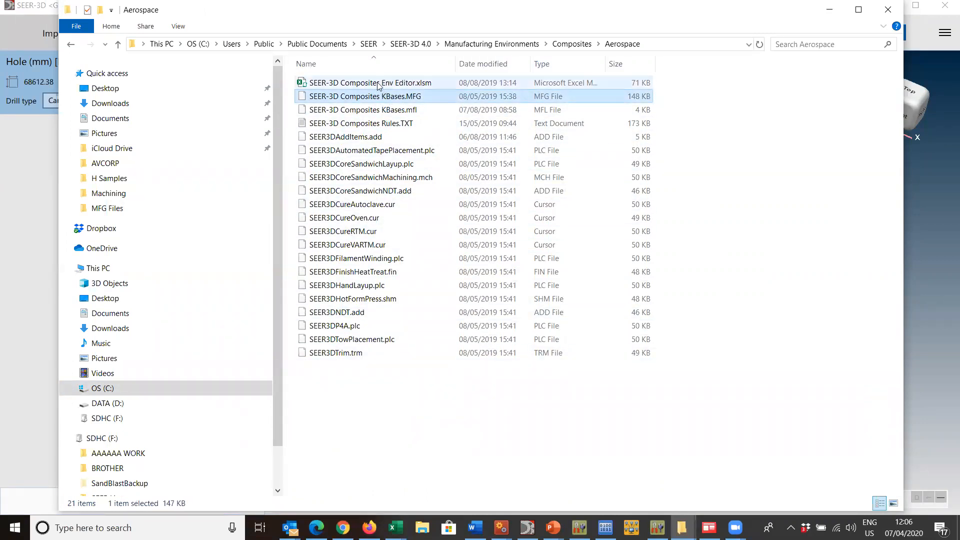
click(378, 86)
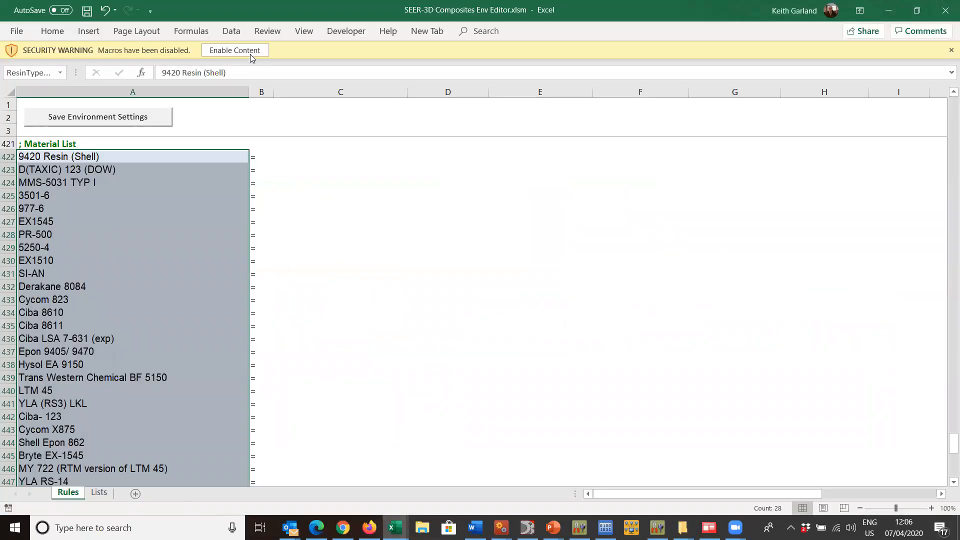
click(235, 51)
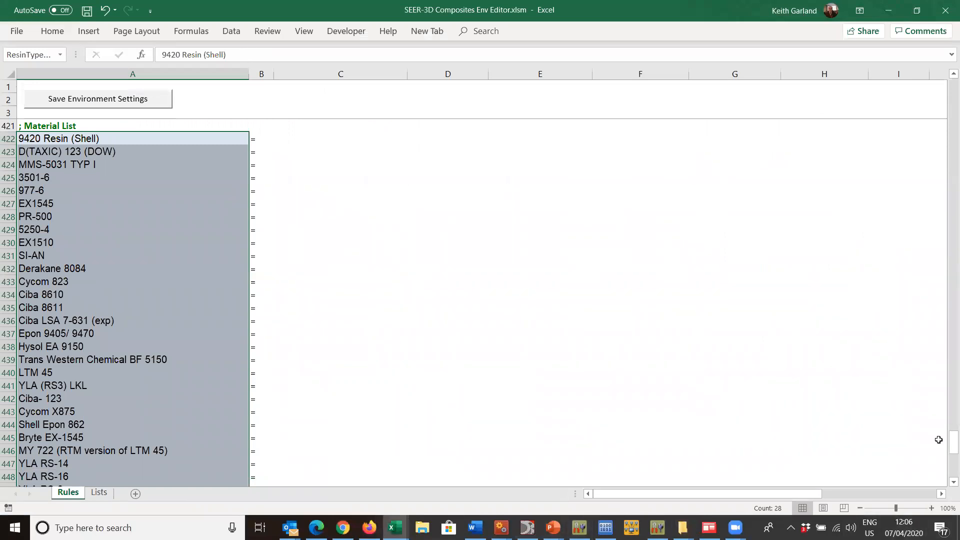
Examine the composite default parameters and the material tables on the Rules sheet
scroll(947, 330, up, 3)
drag(953, 435, 947, 63)
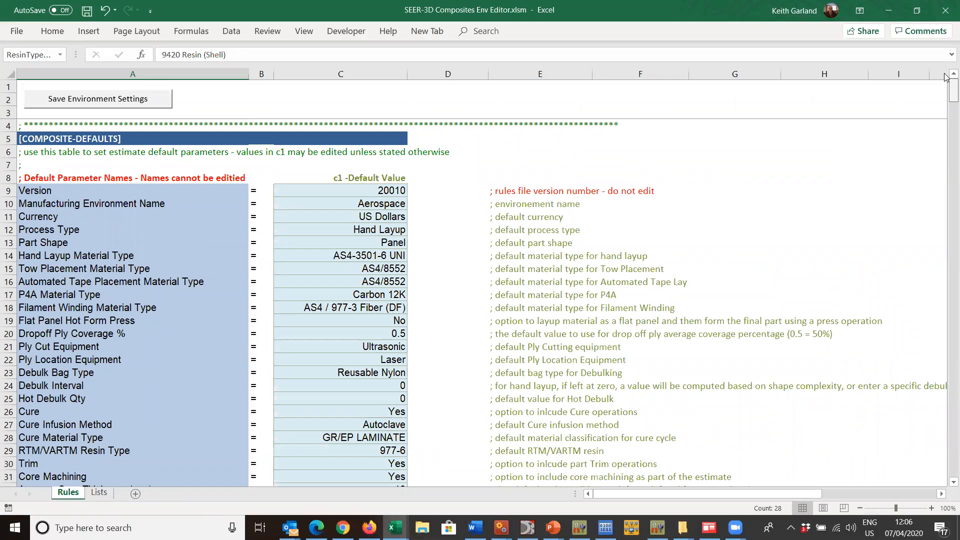
drag(946, 89, 944, 285)
scroll(941, 286, down, 12)
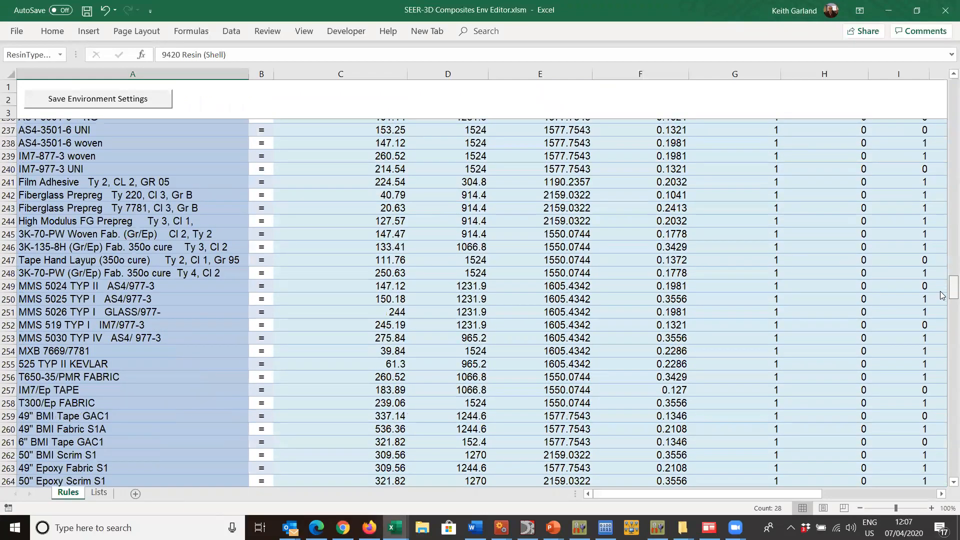
scroll(925, 288, up, 1)
scroll(922, 289, up, 20)
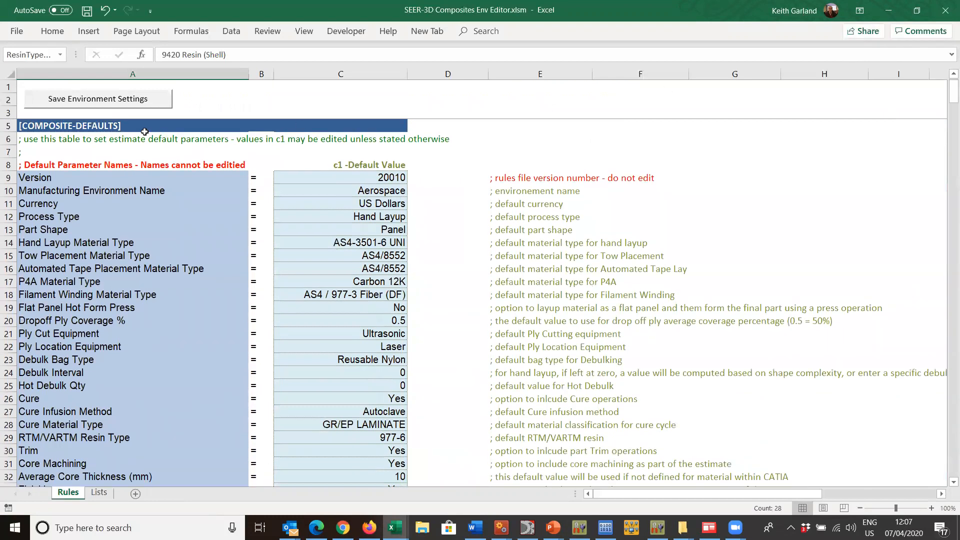
Close the composites environment editor workbook and the Robinson Eng. CNC Machining environment editor workbook
click(945, 10)
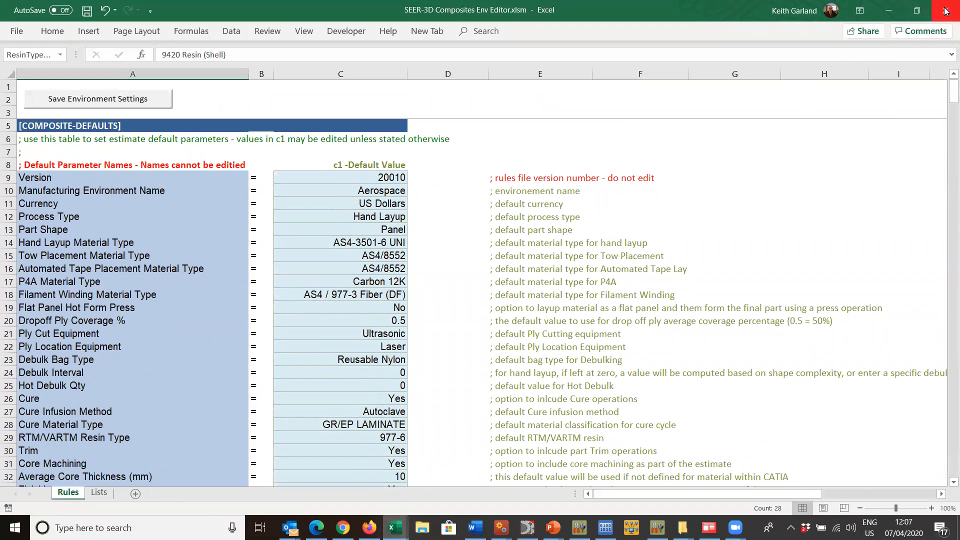
click(488, 280)
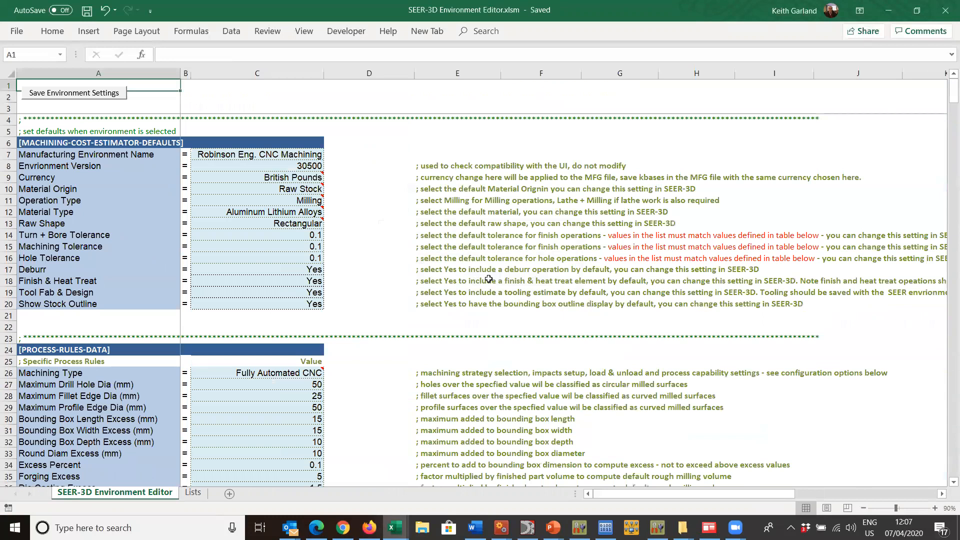
click(944, 10)
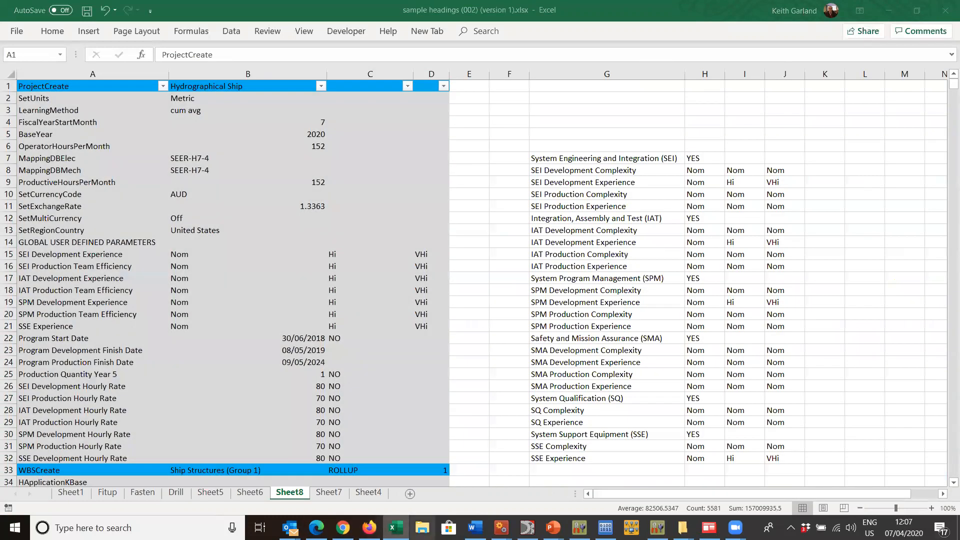
In a new File Explorer window, open the SEER-3D 4.0 Manufacturing Environments folder in the C: drive's Public Documents
click(422, 528)
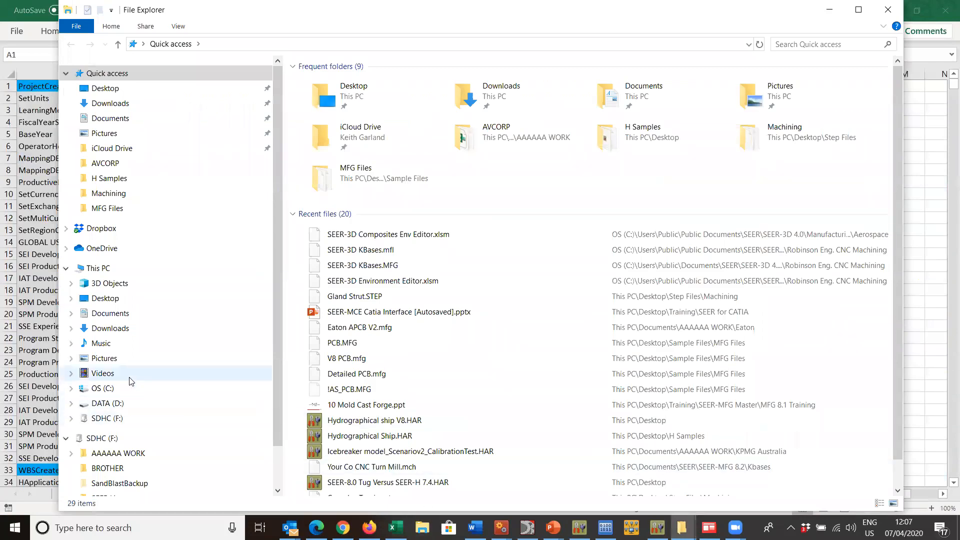
click(118, 389)
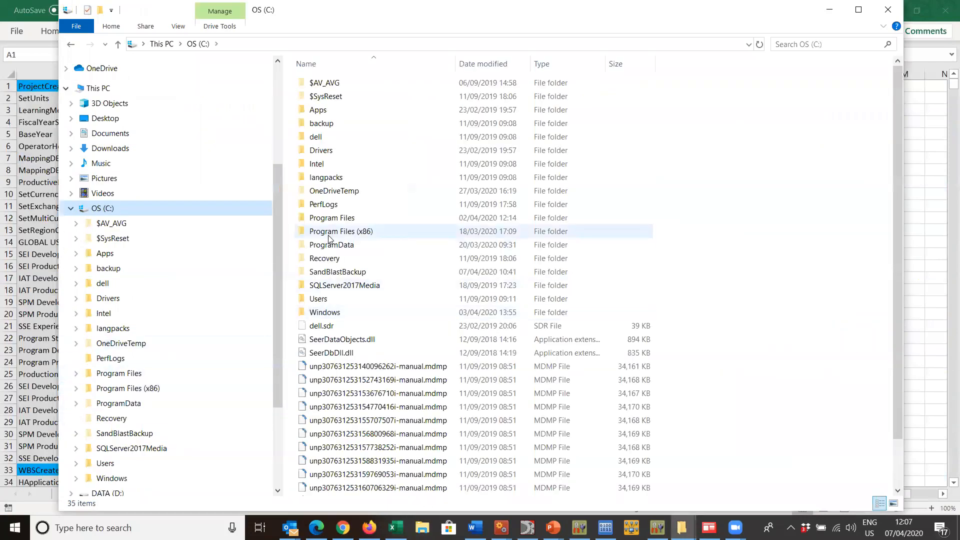
double_click(317, 299)
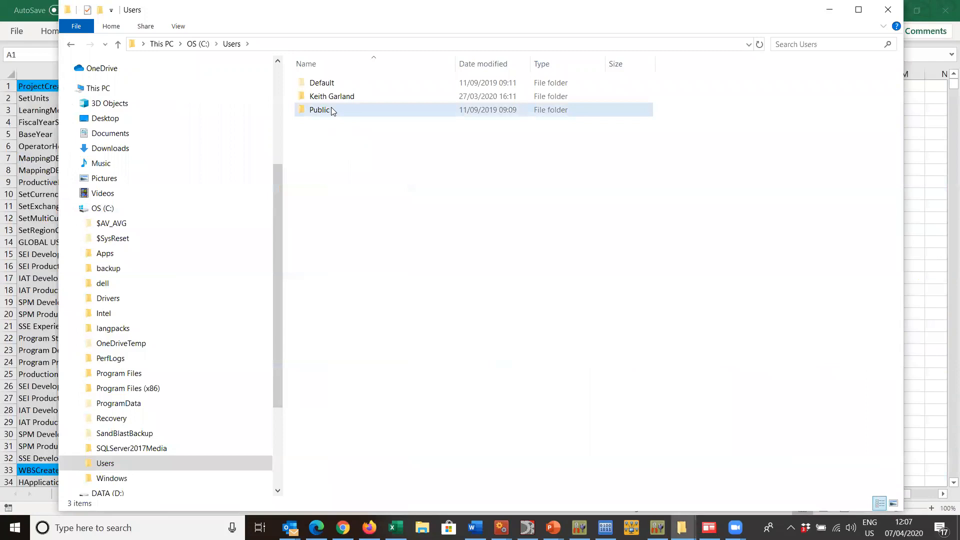
double_click(332, 110)
double_click(353, 126)
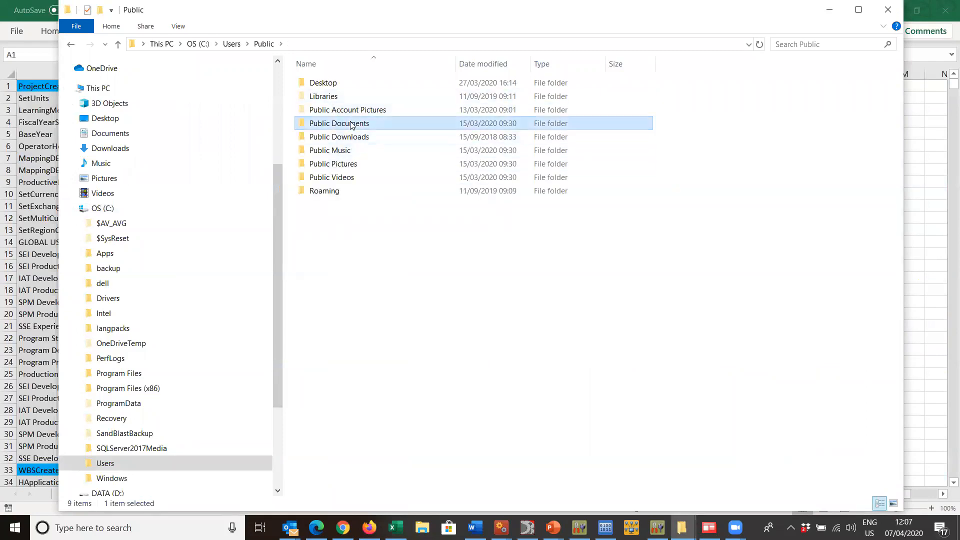
double_click(333, 125)
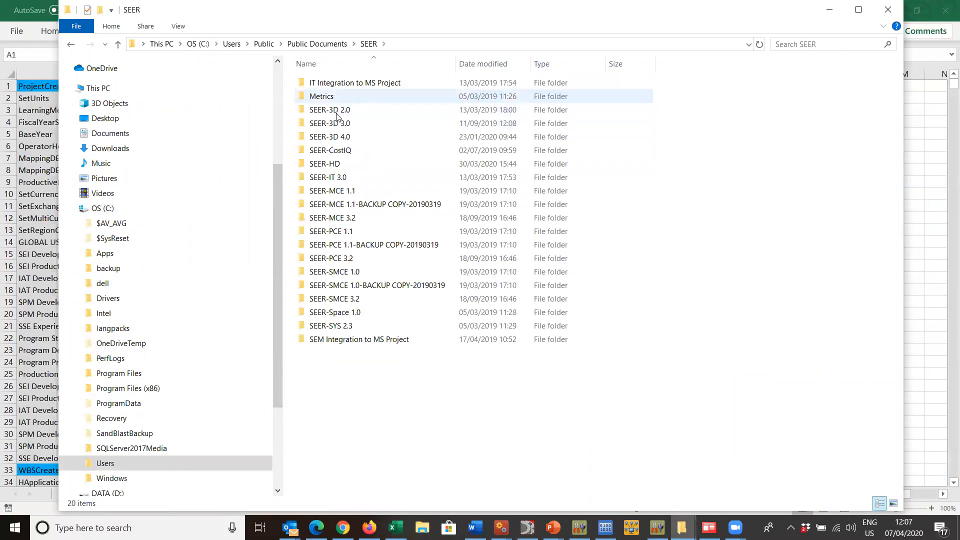
double_click(341, 136)
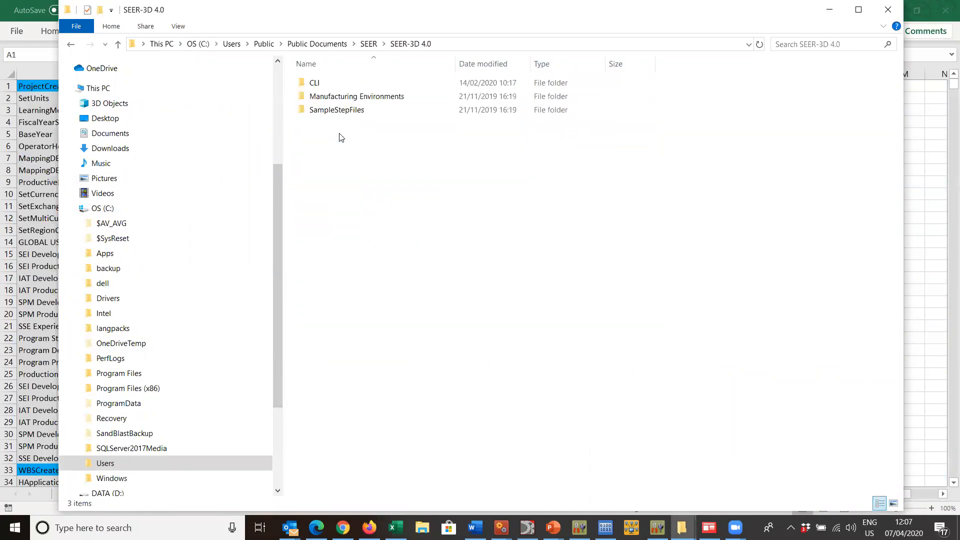
double_click(339, 98)
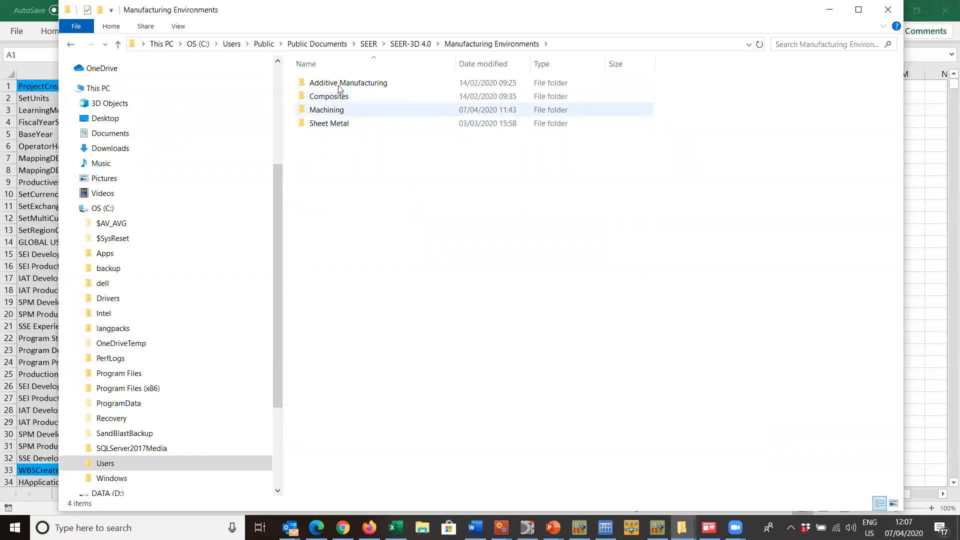
Open the Direct Energy Deposition (DED) additive manufacturing environment's SEER-3D Environment Editor workbook, examine its settings, and leave it
double_click(338, 83)
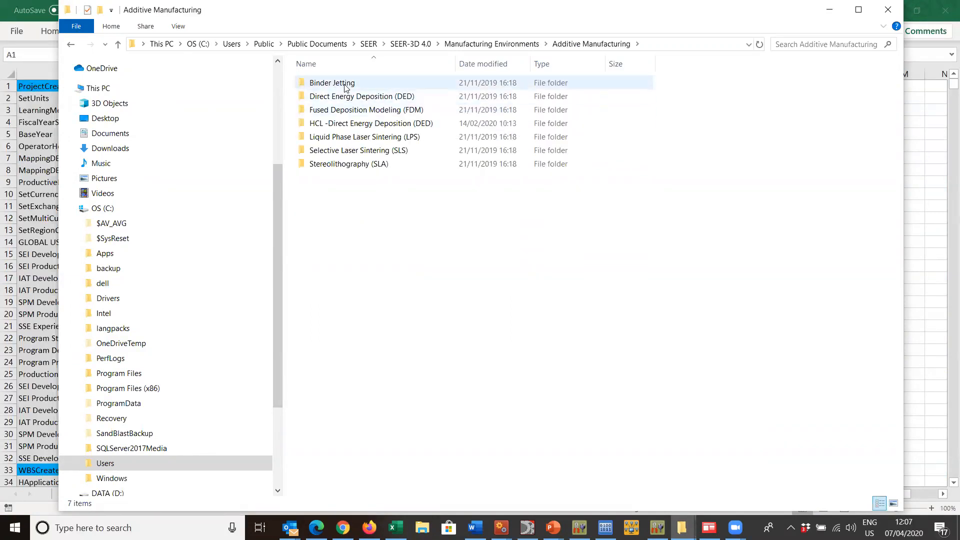
double_click(343, 96)
double_click(345, 111)
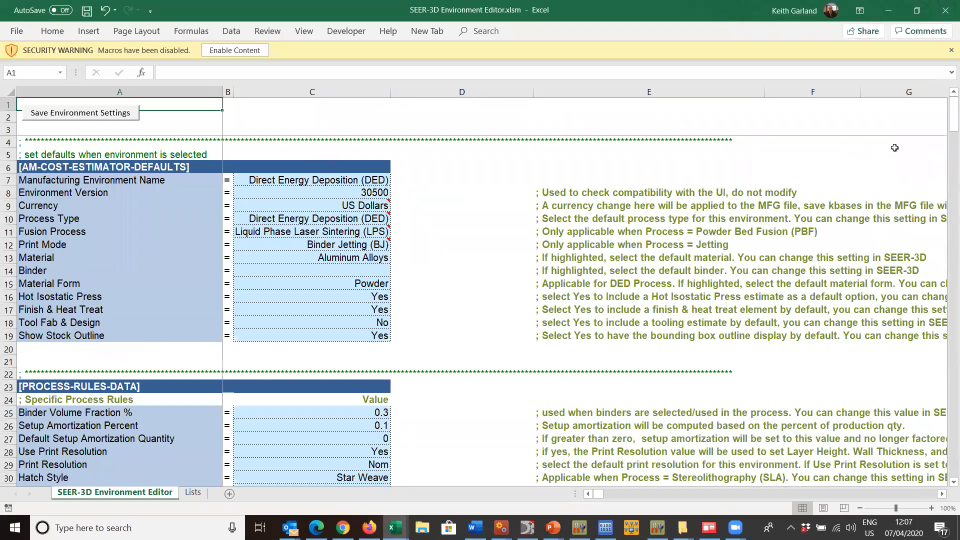
drag(946, 114, 875, 70)
click(892, 9)
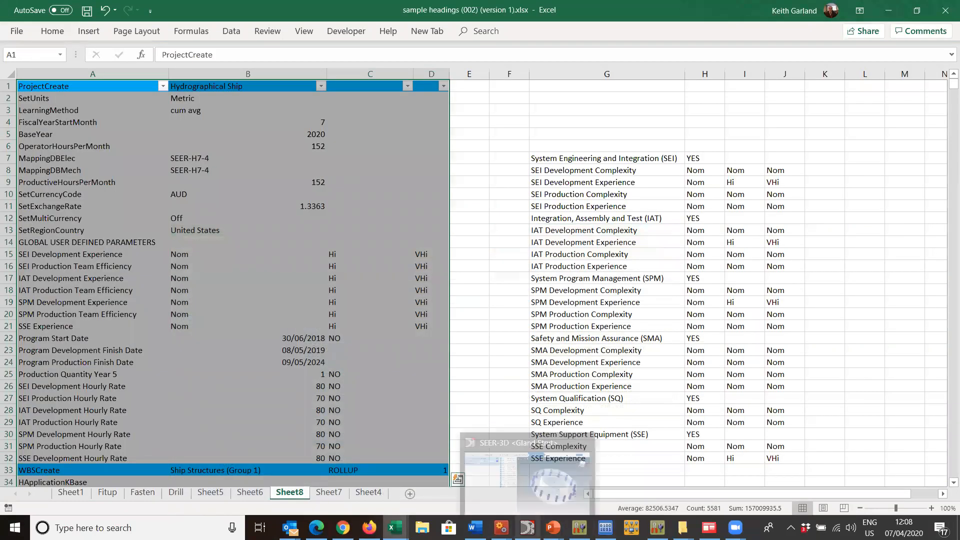
Switch to SEER-3D and view the manufacturing environments available for the Gland Strut in its general settings
click(541, 508)
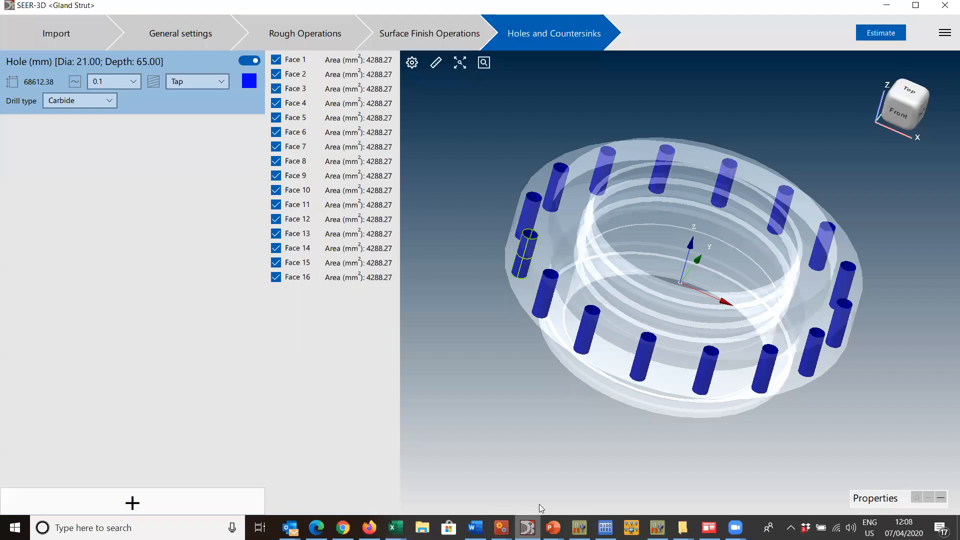
click(186, 31)
scroll(300, 127, down, 1)
click(299, 119)
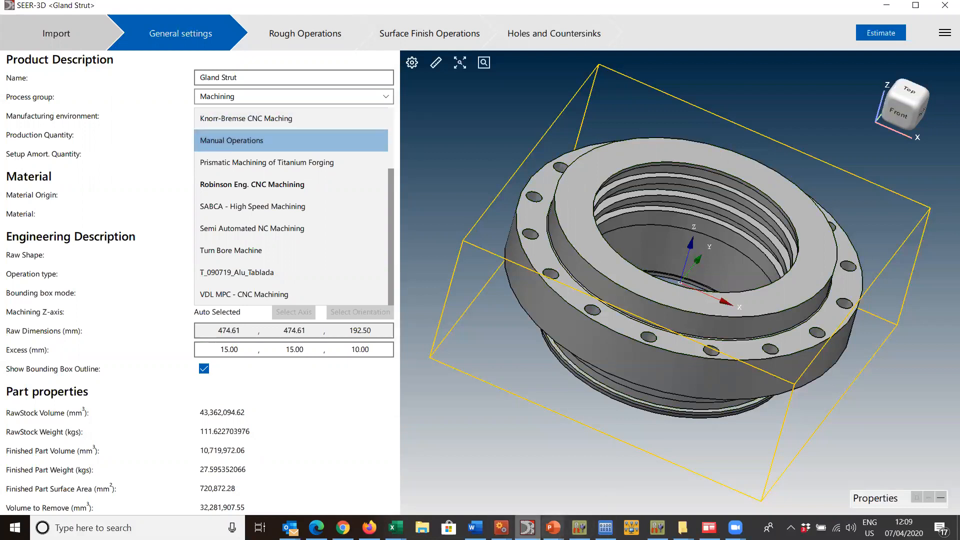
Switch to the PowerPoint slide show of SEER-3D Intro.pptx
click(552, 528)
mouse_move(671, 490)
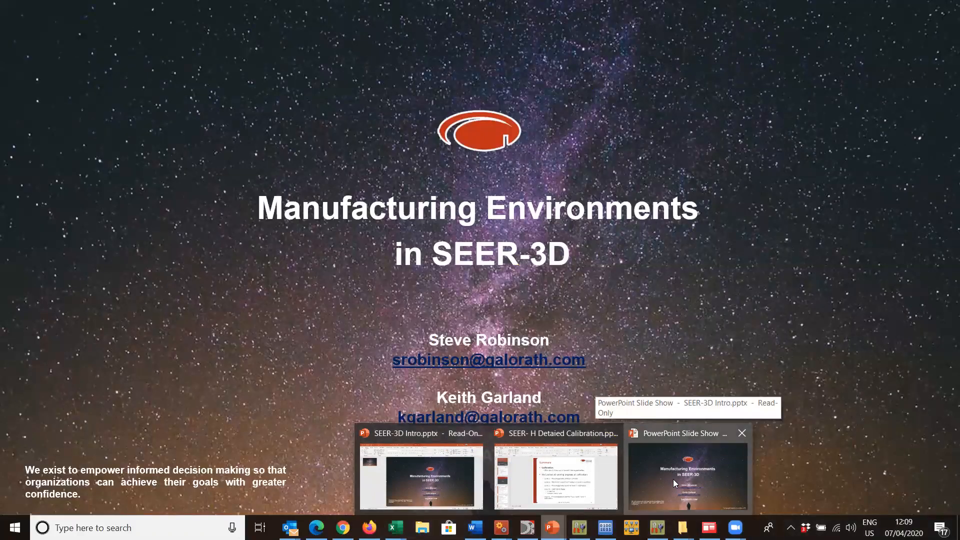
click(674, 479)
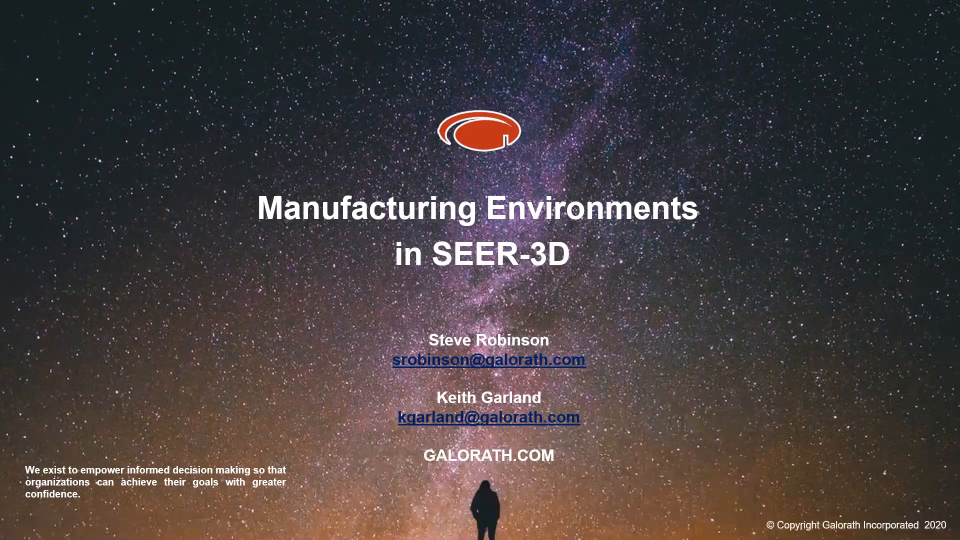